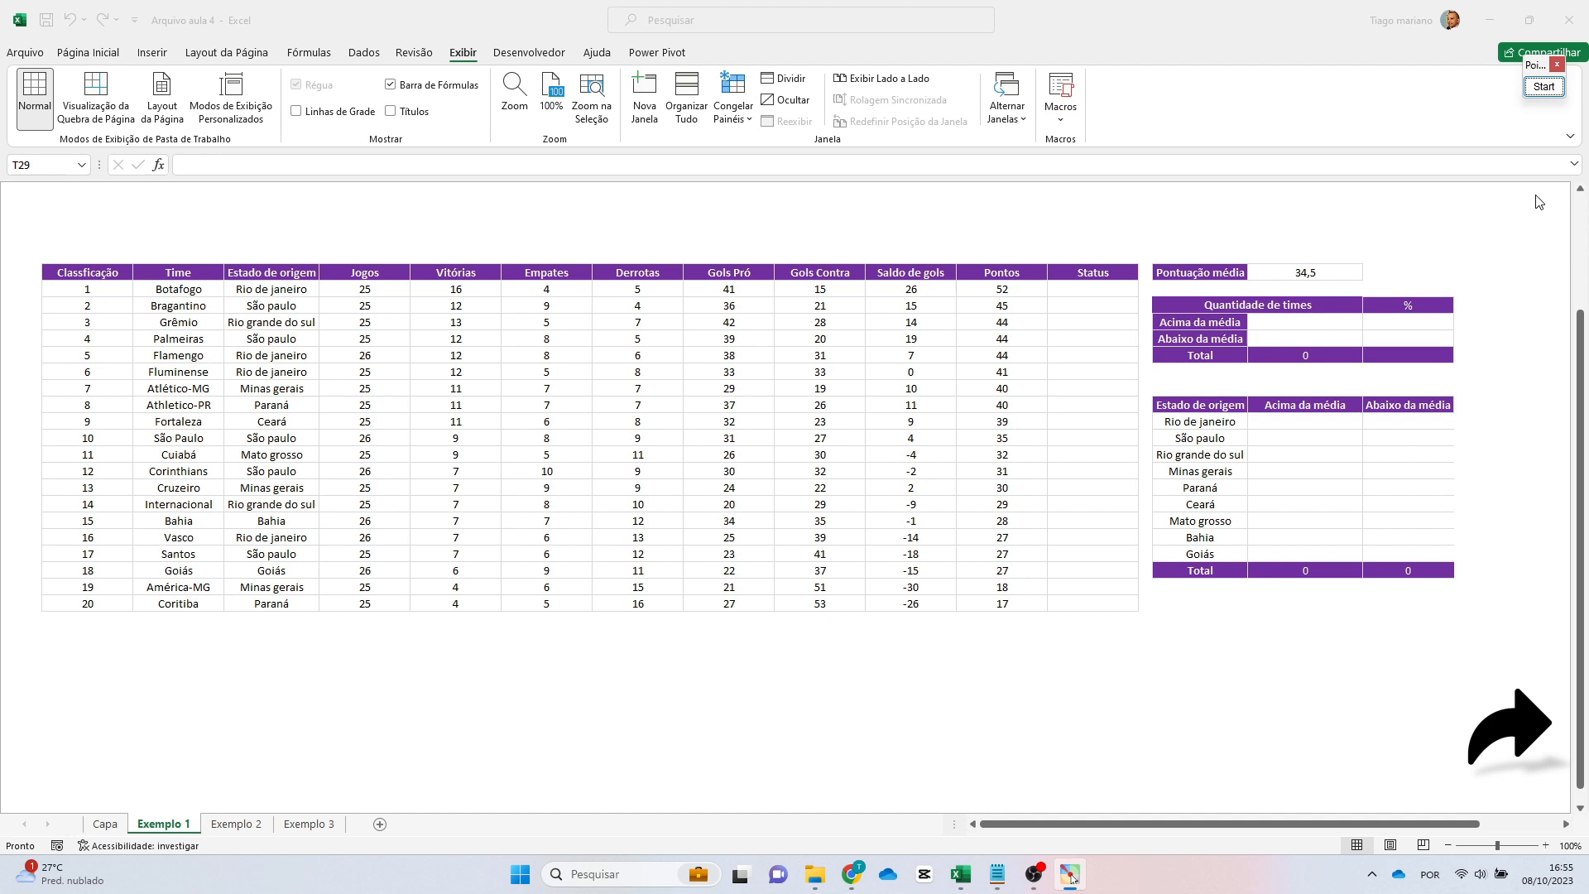
Mark the Pontos column with a red rectangle using the screen annotation tool, and end the annotation mode.
click(1543, 86)
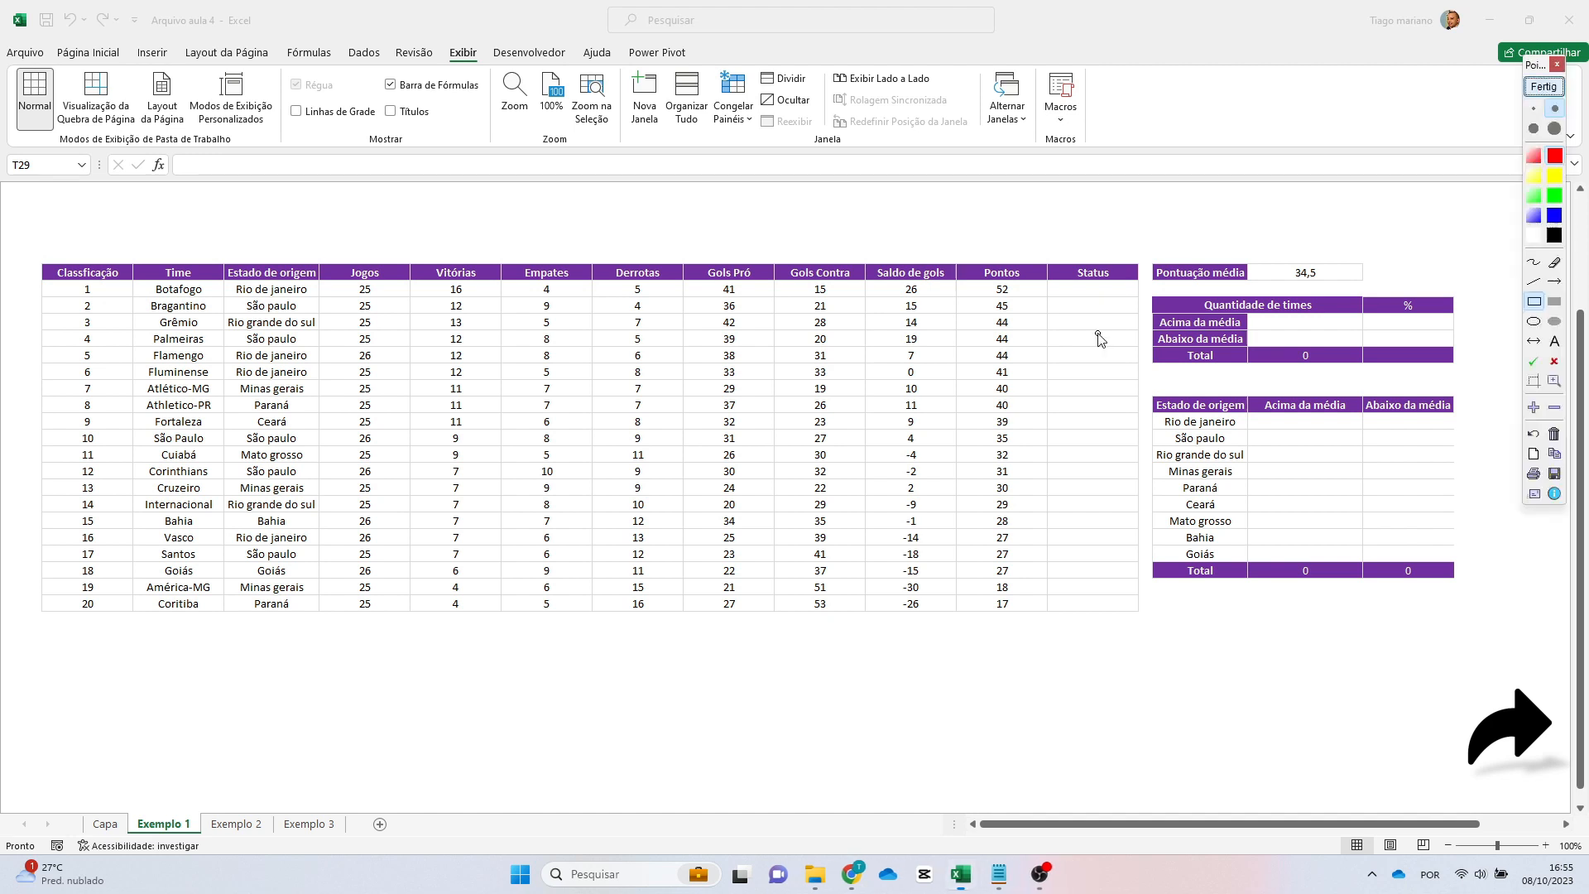
mouse_move(950, 260)
mouse_down()
mouse_move(1053, 568)
mouse_move(1051, 622)
mouse_up()
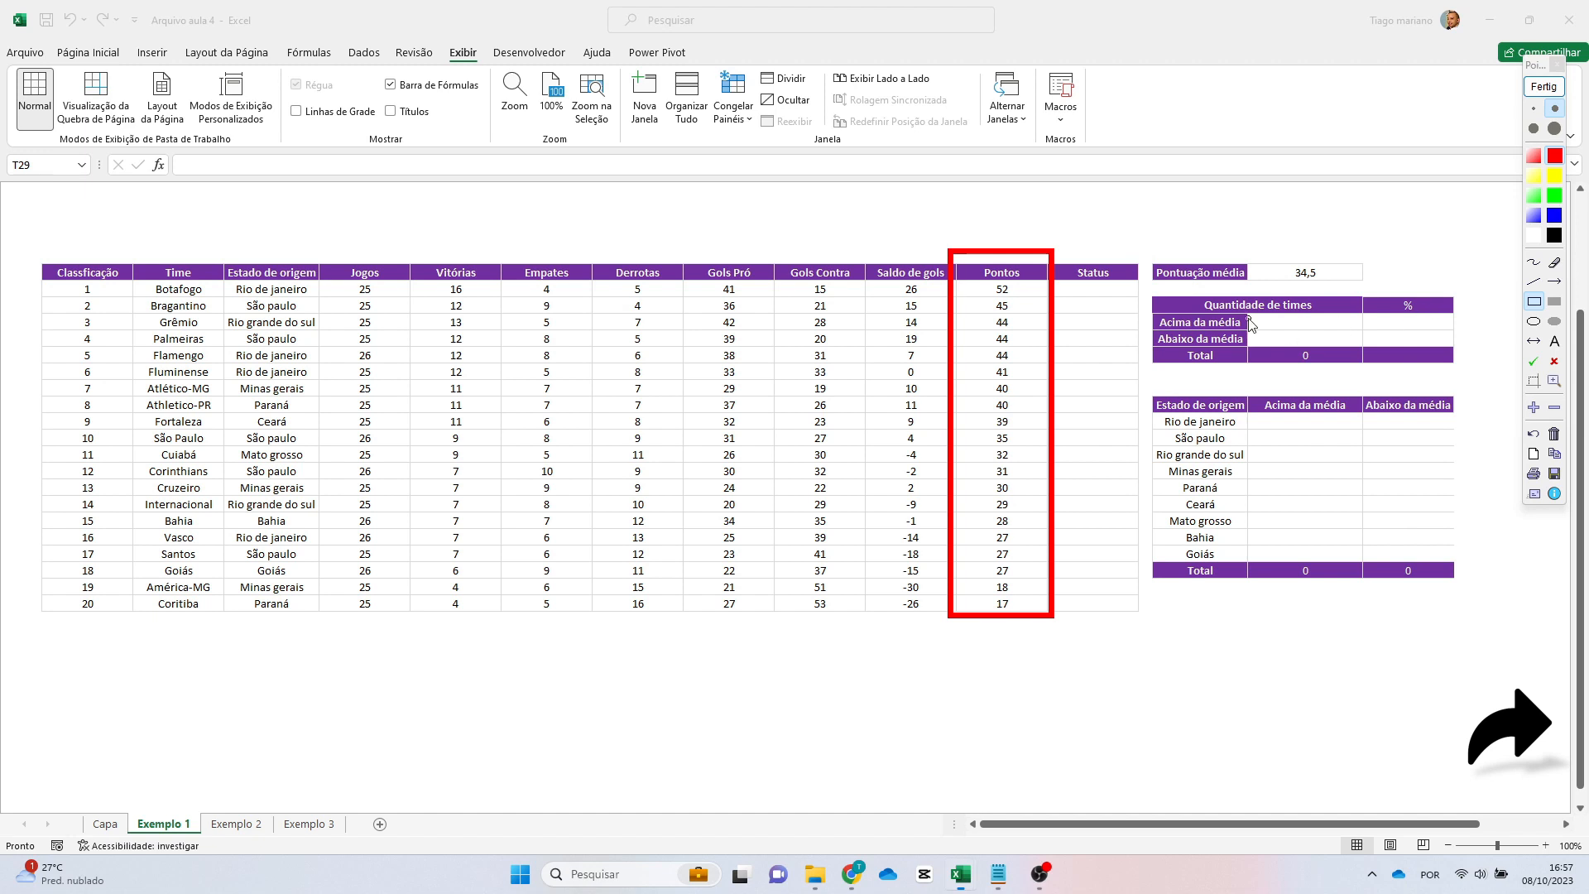
click(1543, 86)
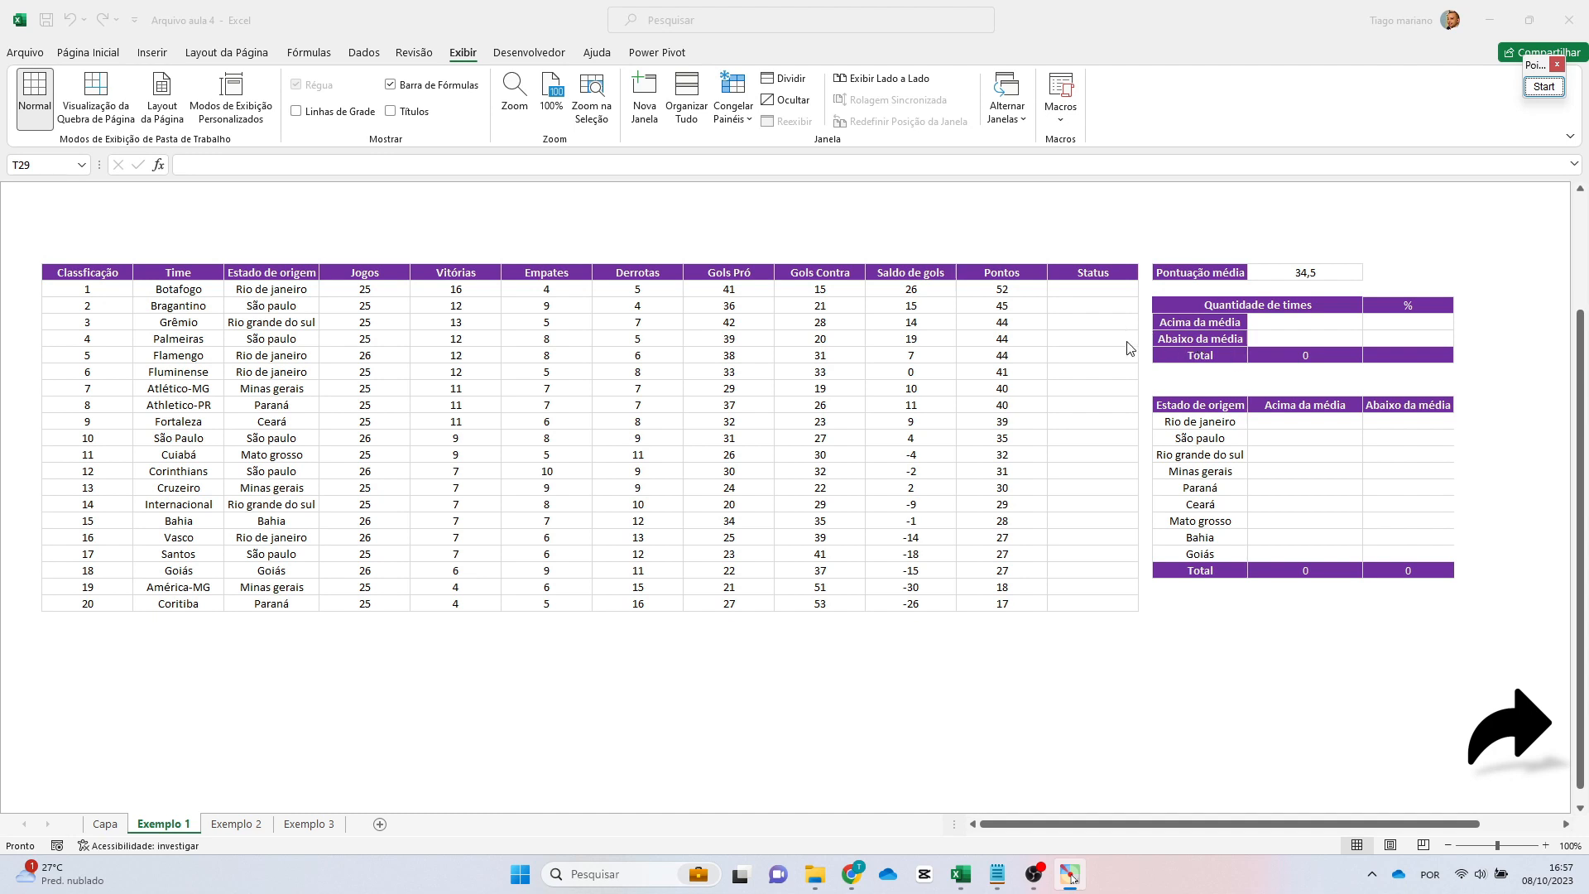
Begin an SE formula in the first Status cell, on the Botafogo row.
click(1094, 292)
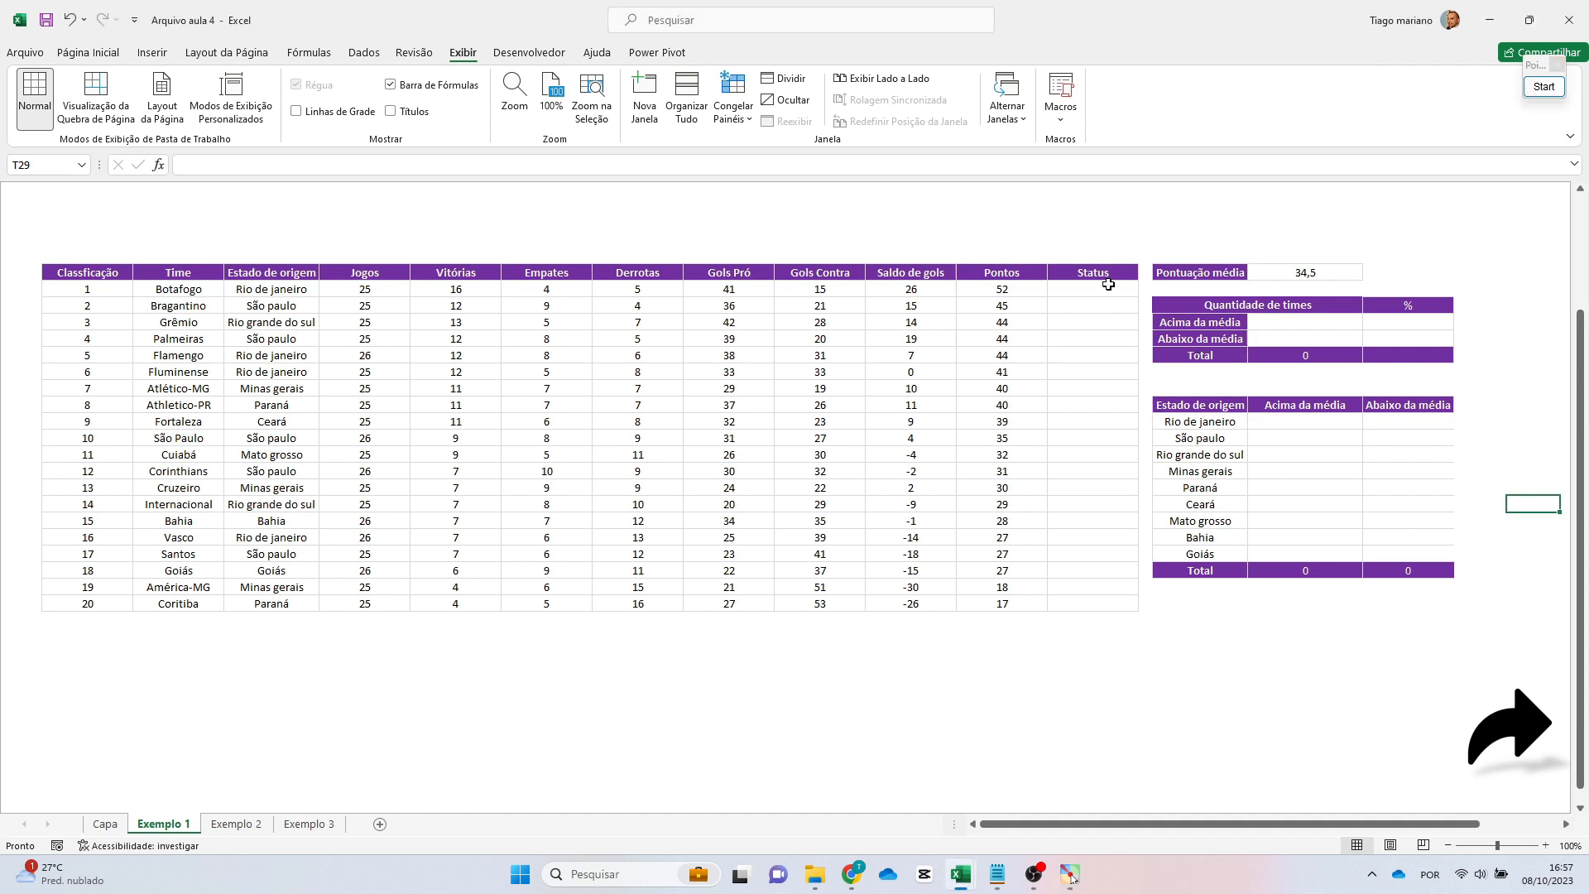
text(=)
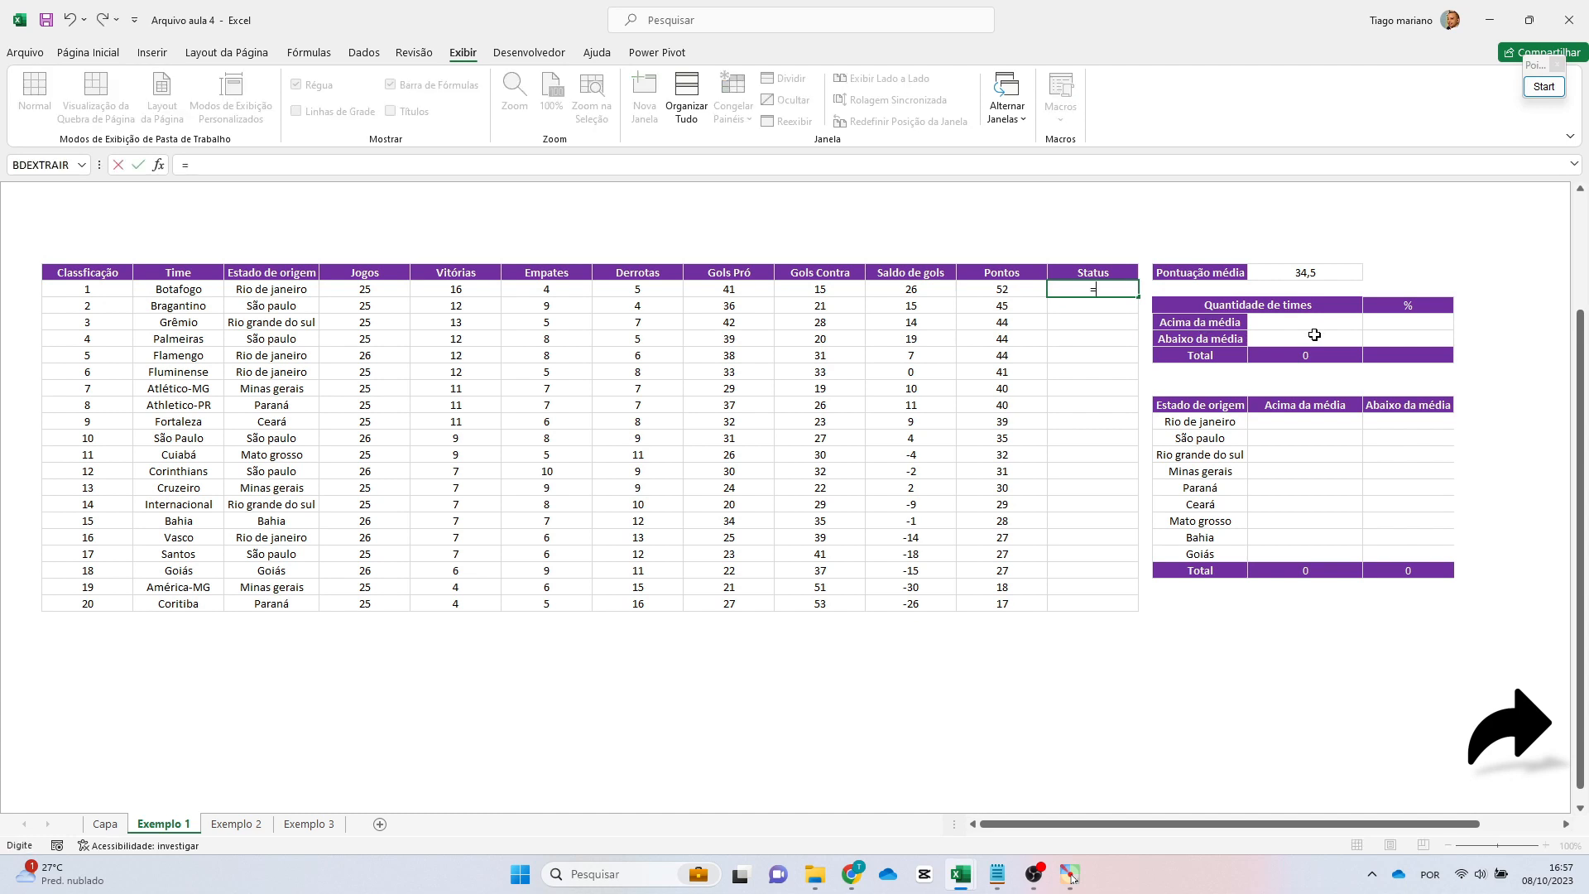
text(se)
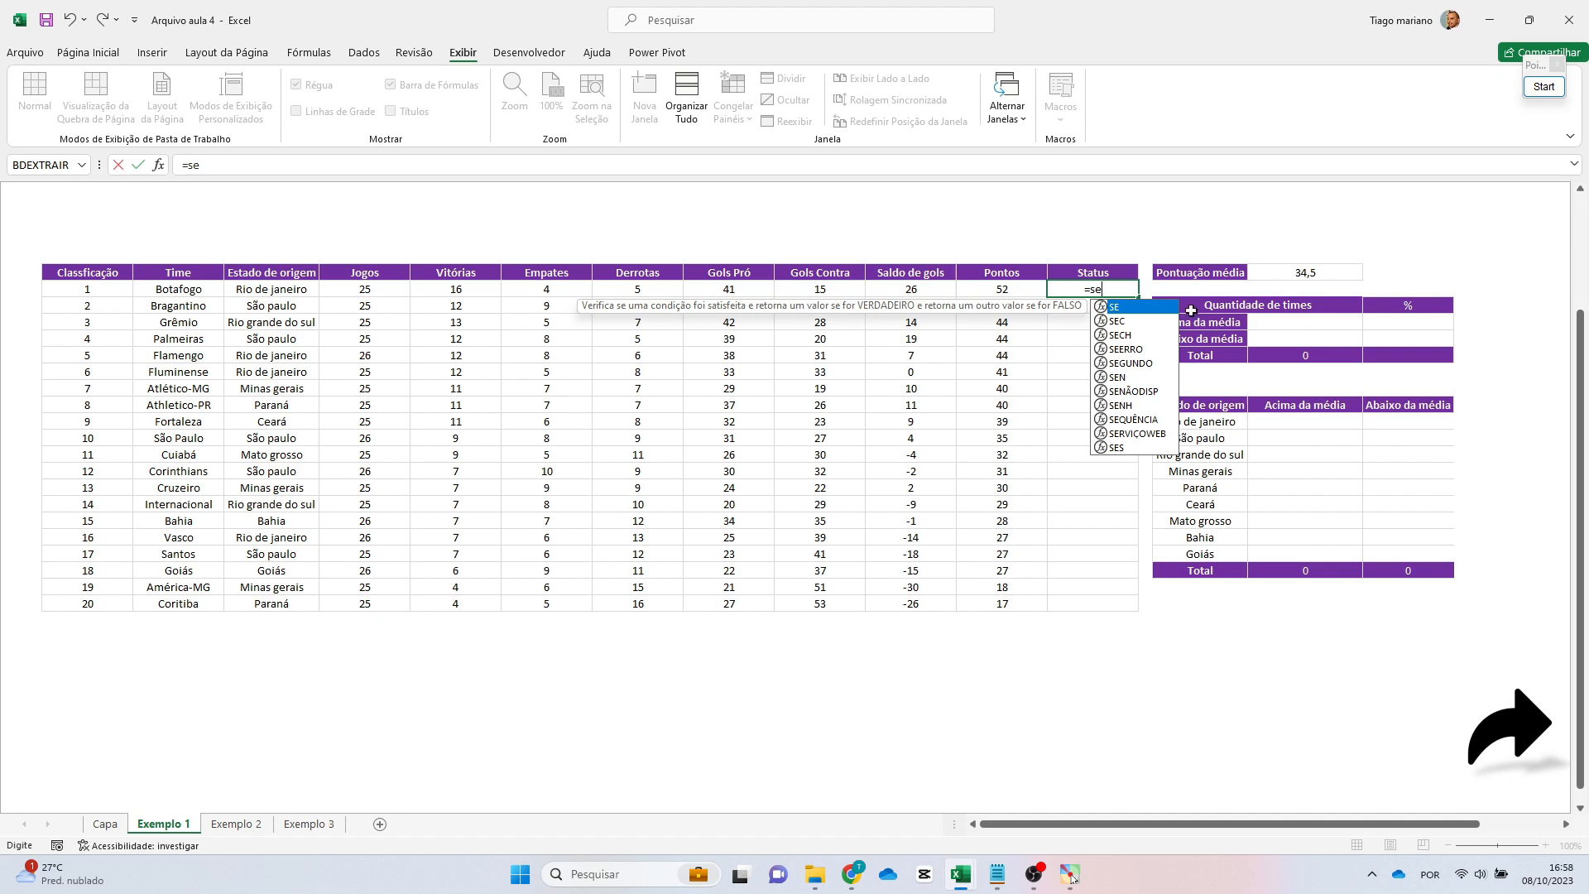
Mark the SE function's description with a red rectangle using the annotation tool, and end the annotation mode.
click(1544, 86)
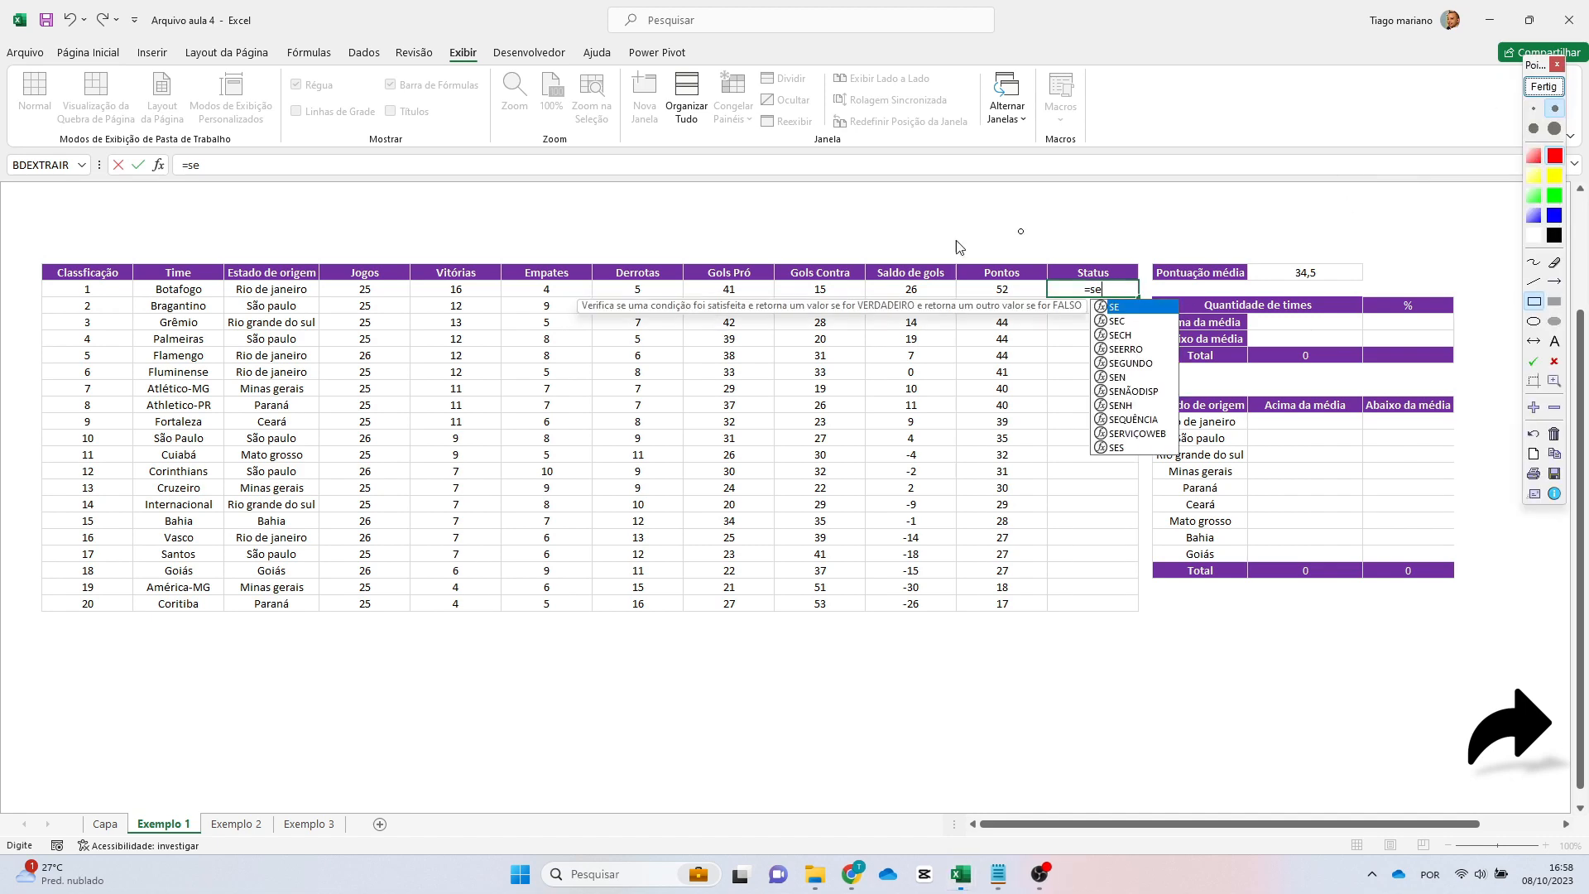
mouse_move(566, 282)
mouse_down()
mouse_move(703, 326)
mouse_move(1101, 325)
mouse_up()
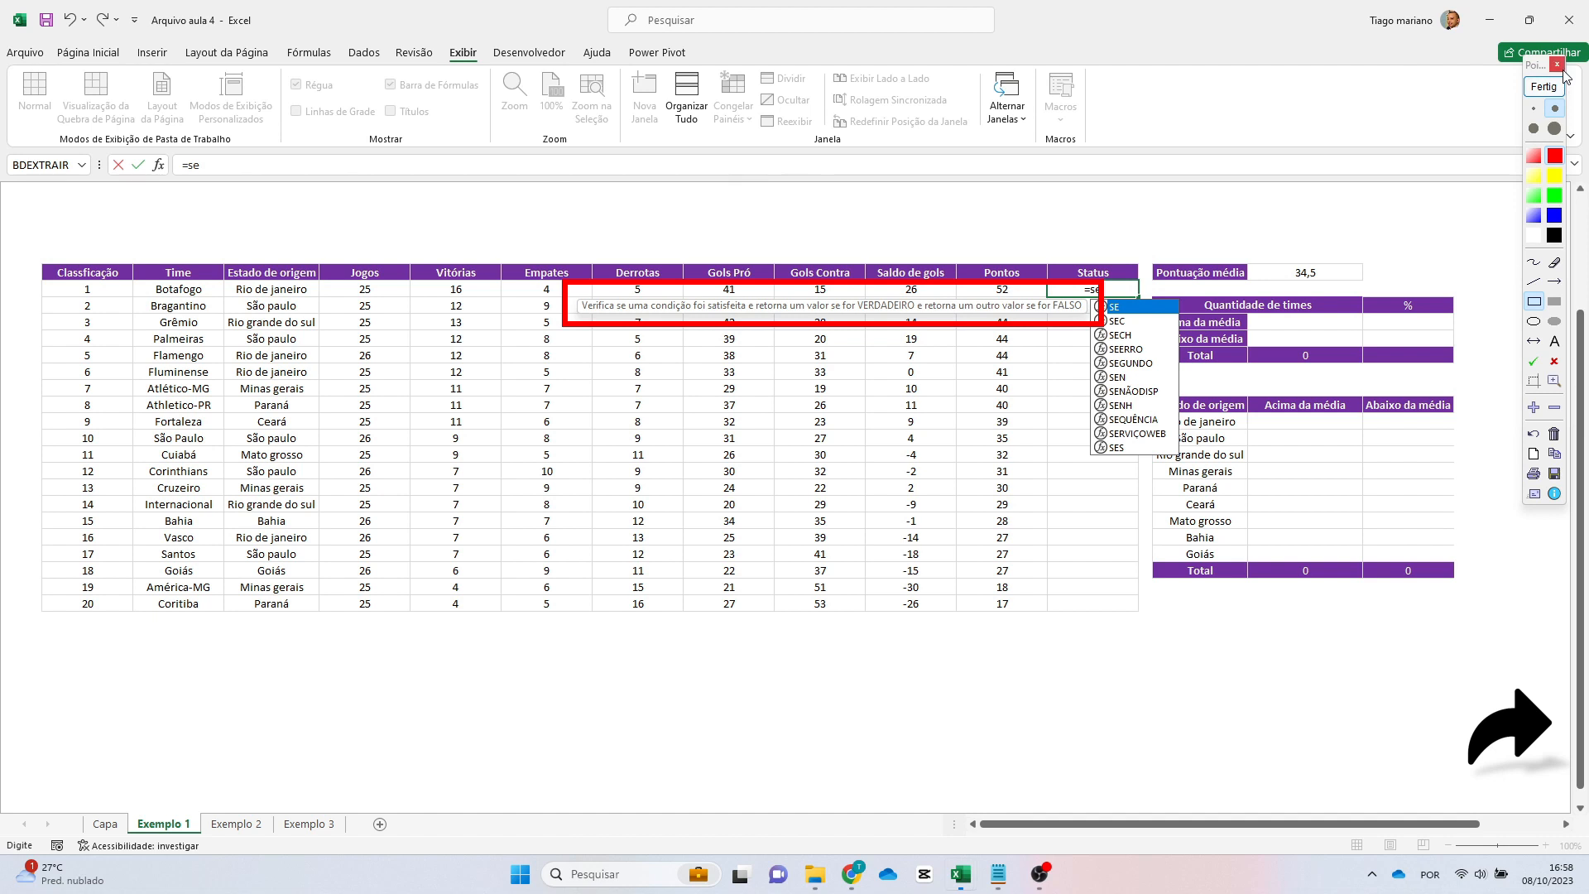
click(1544, 89)
Give the SE formula the logical test M16<$Q$15, comparing Botafogo's points with the fixed average score.
click(1111, 289)
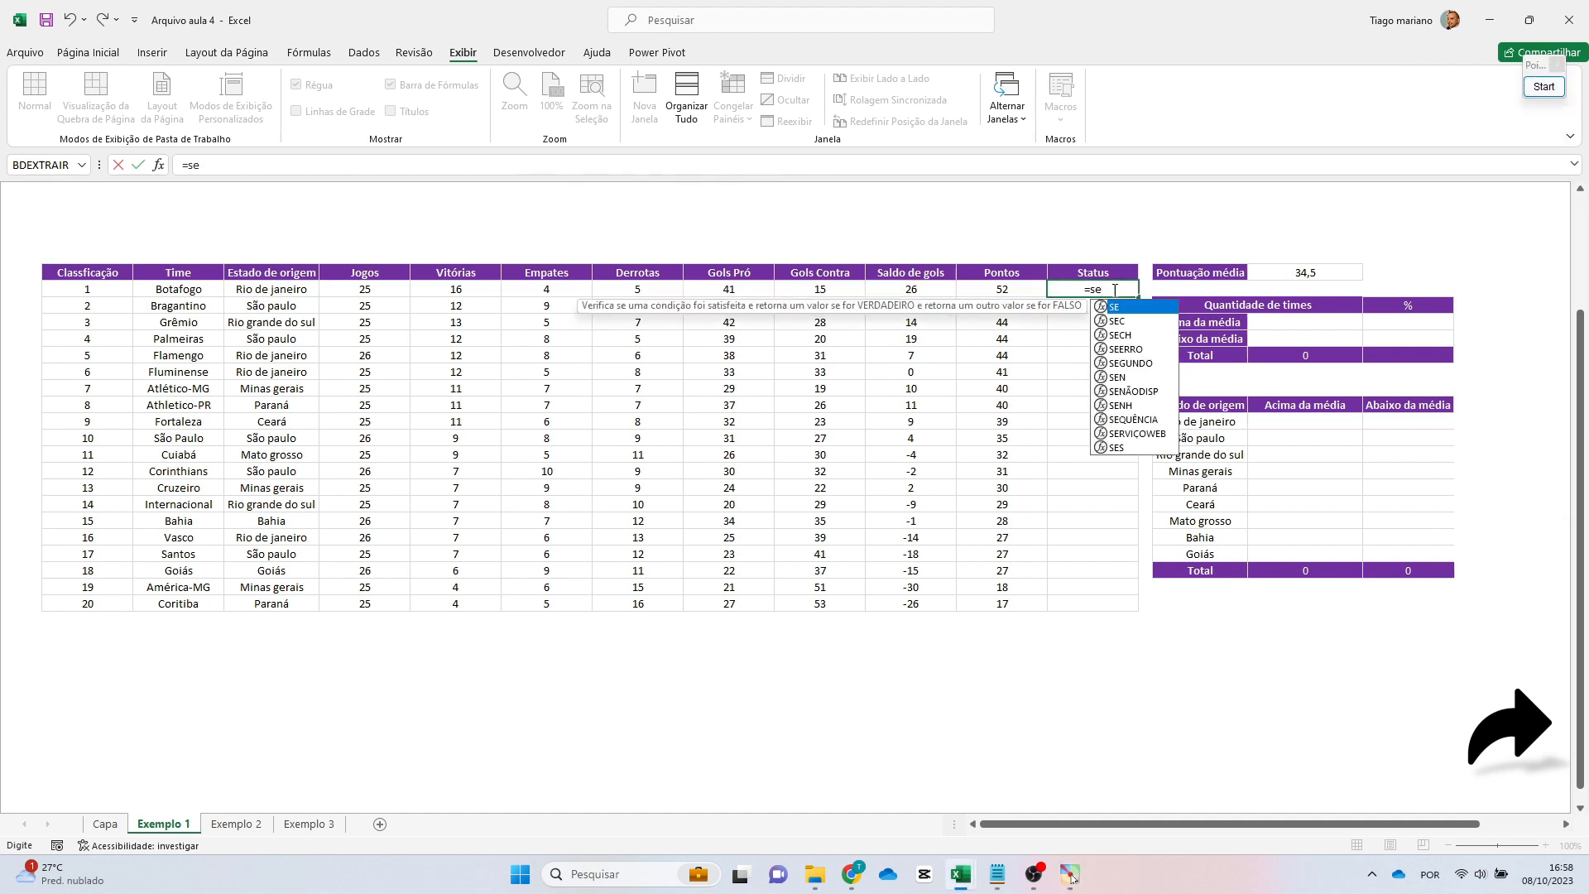
text(()
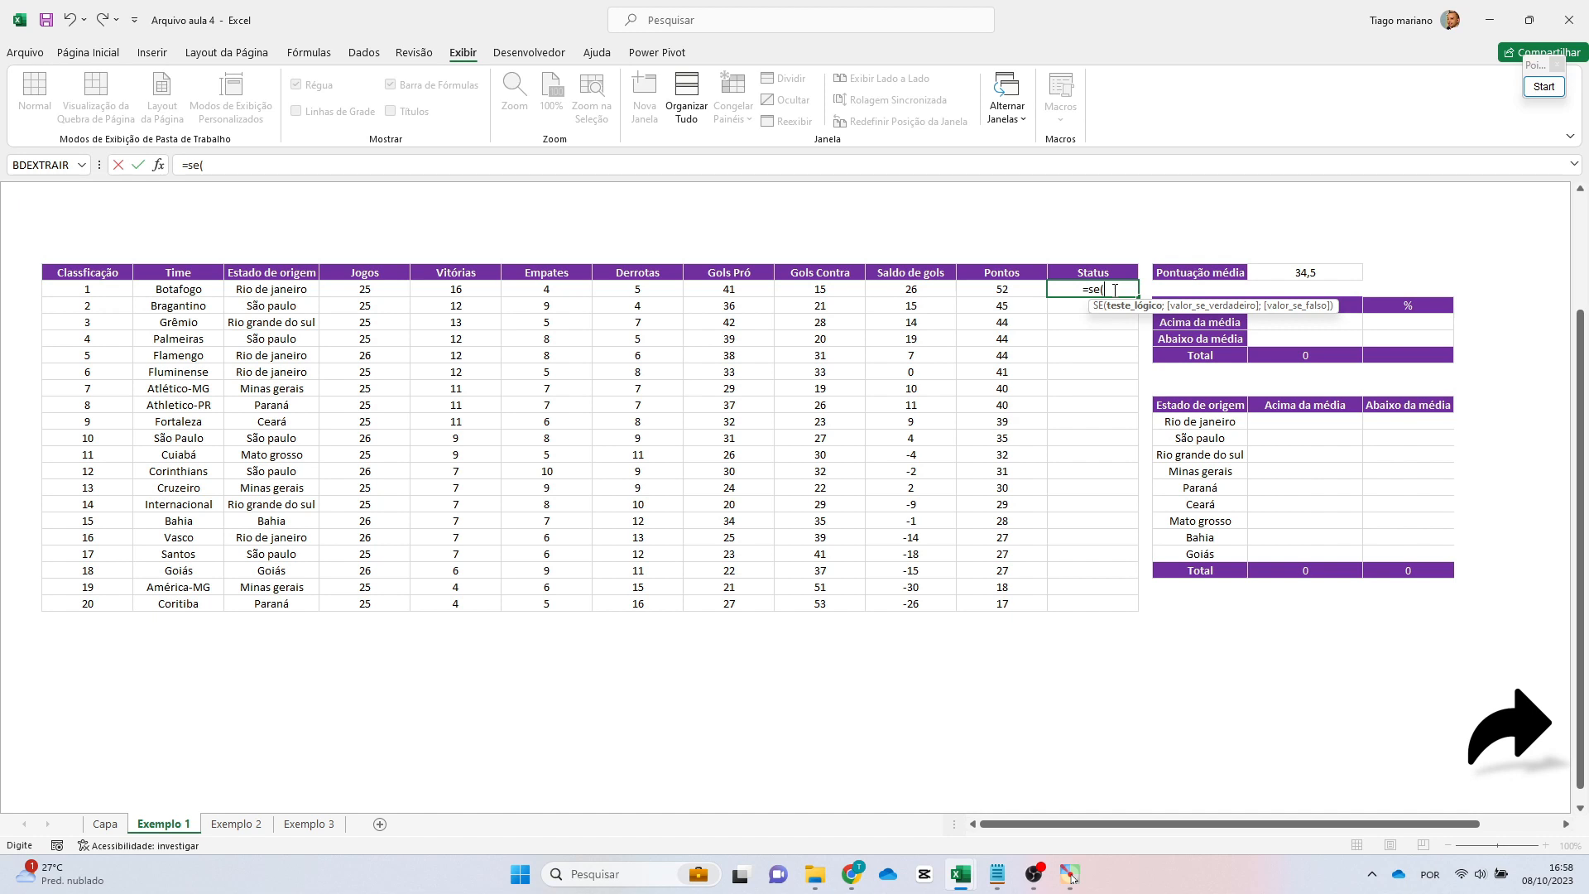
key(Left)
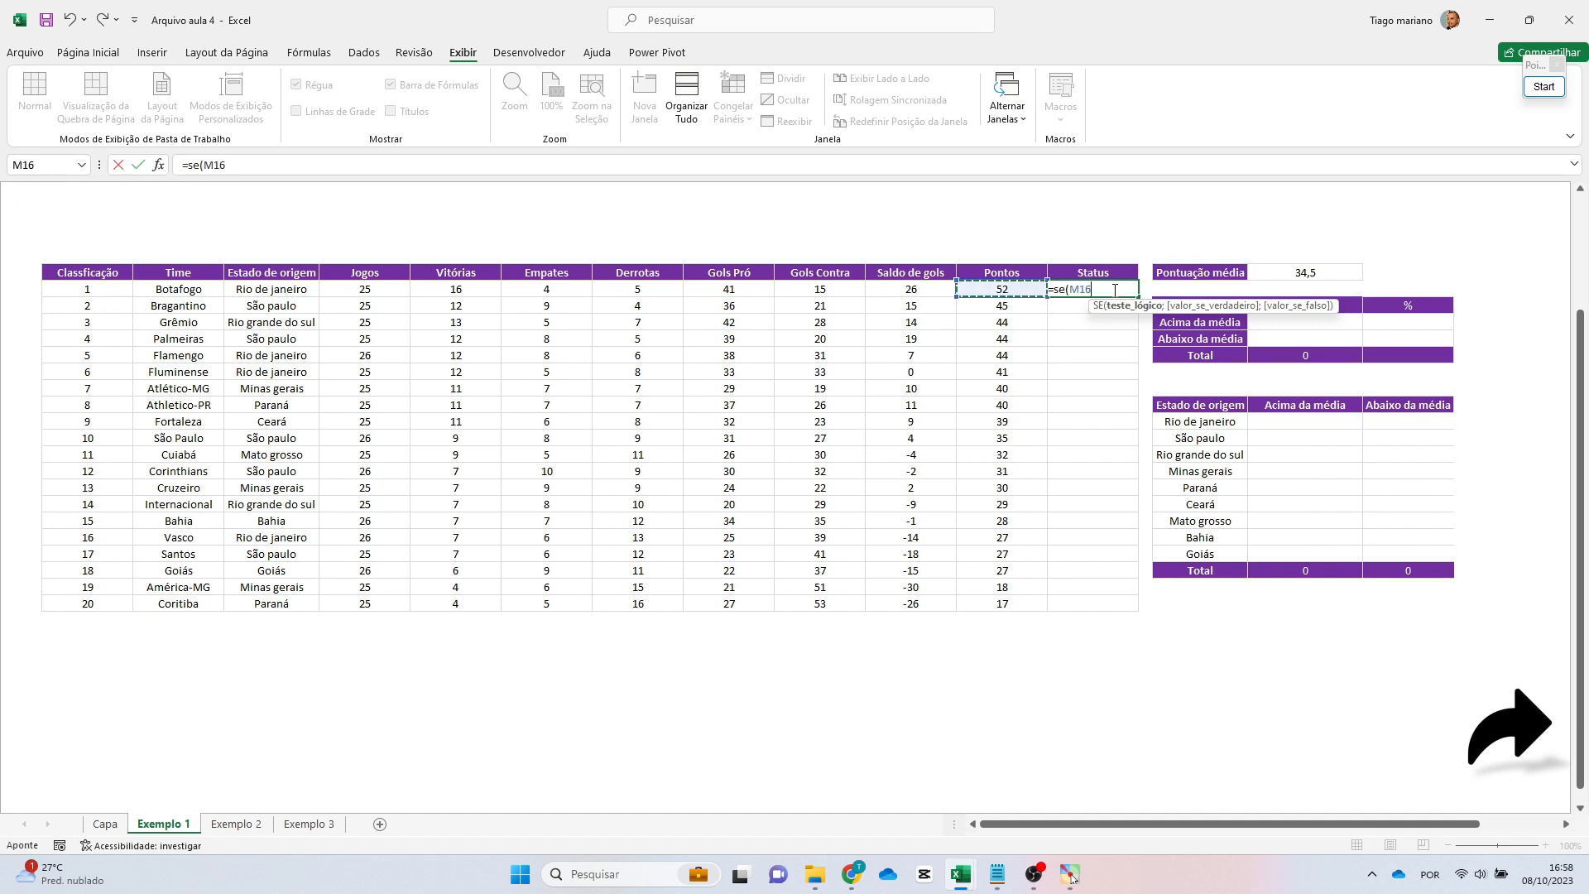
text(<)
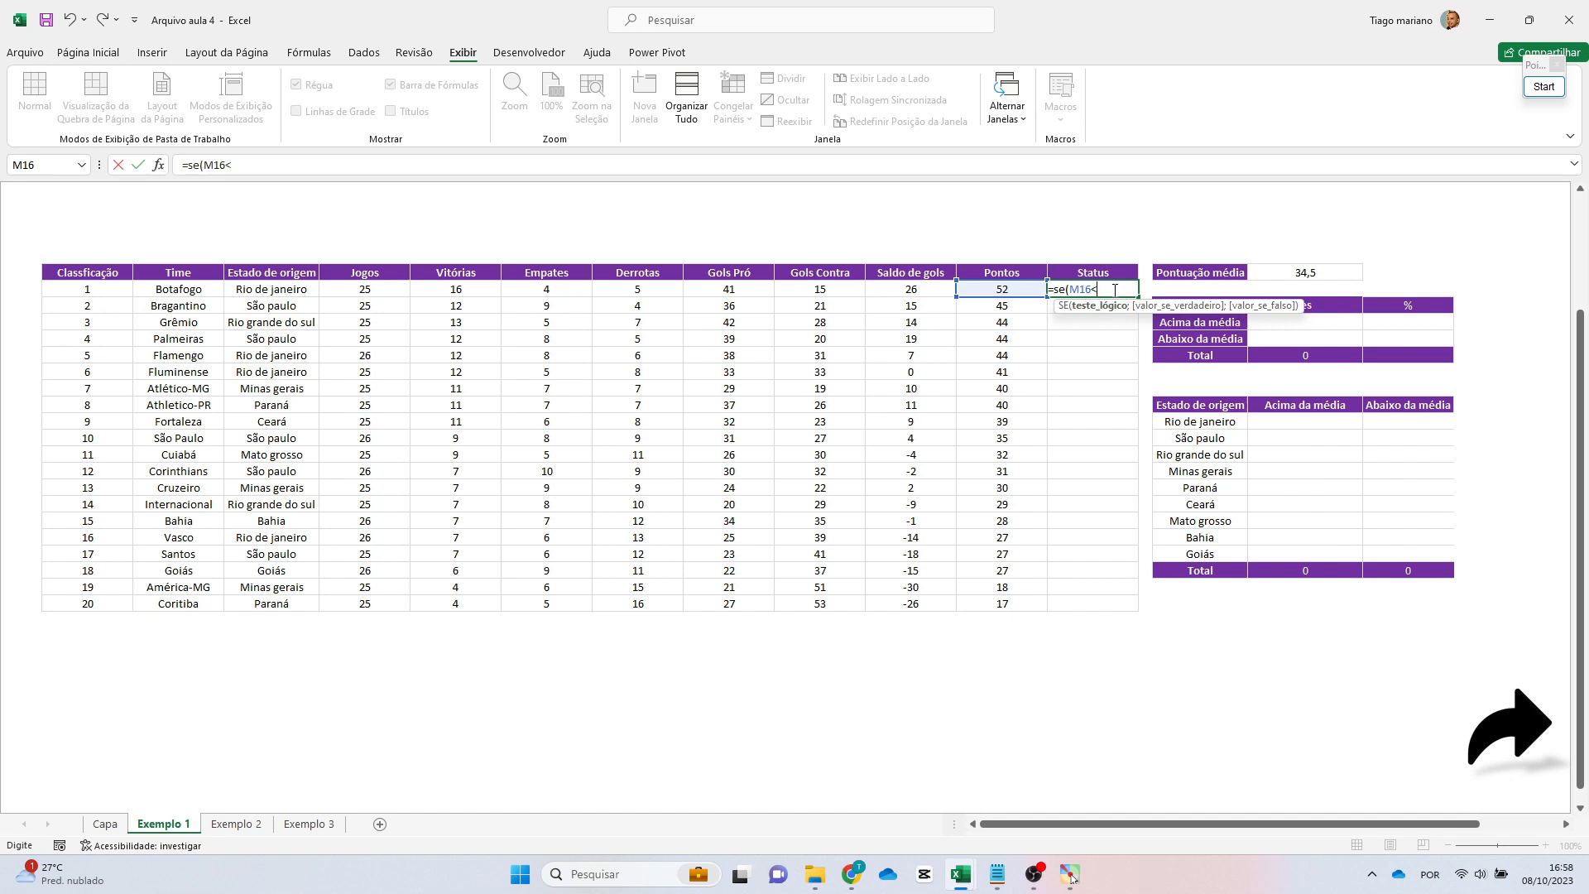
click(1307, 273)
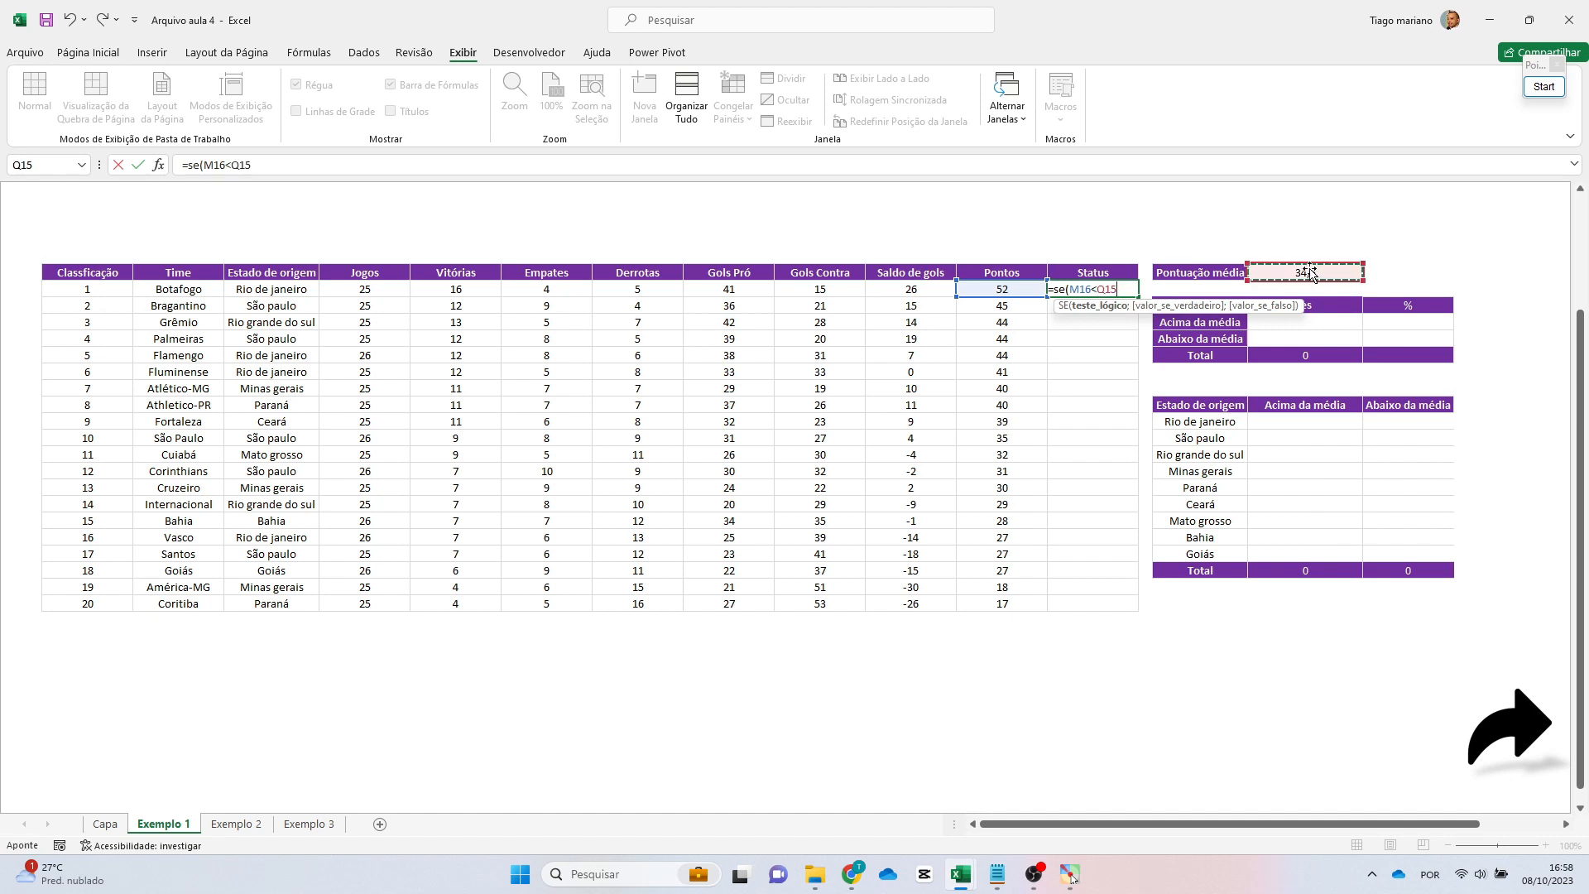
key(F4)
Make the SE formula return "Abaixo da média" when true and "Acima da média" when false, and confirm it.
text(;")
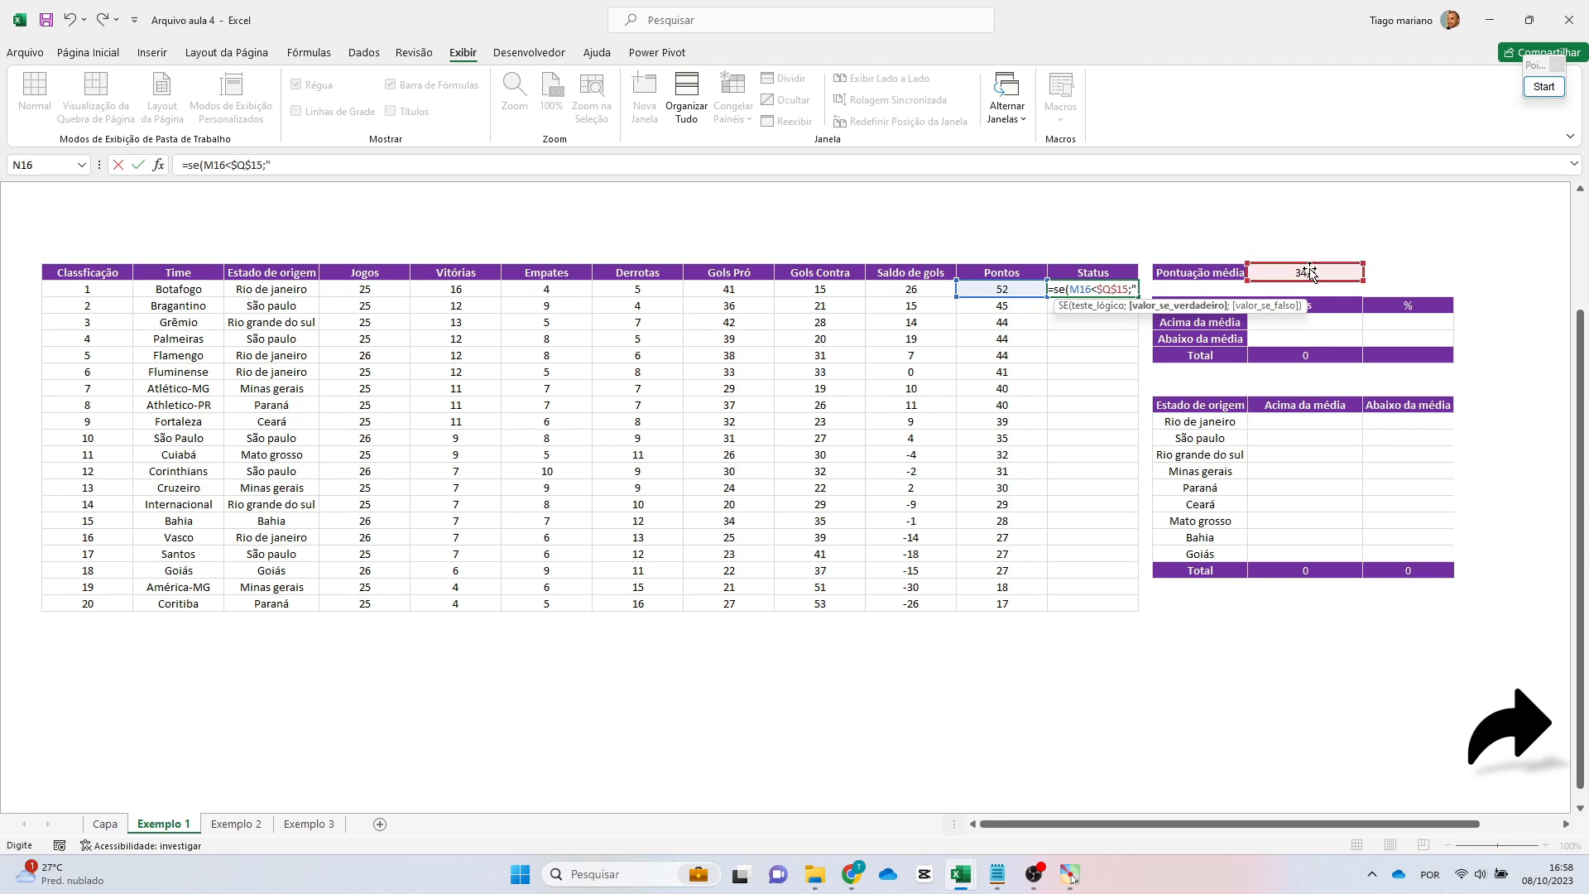
text(A)
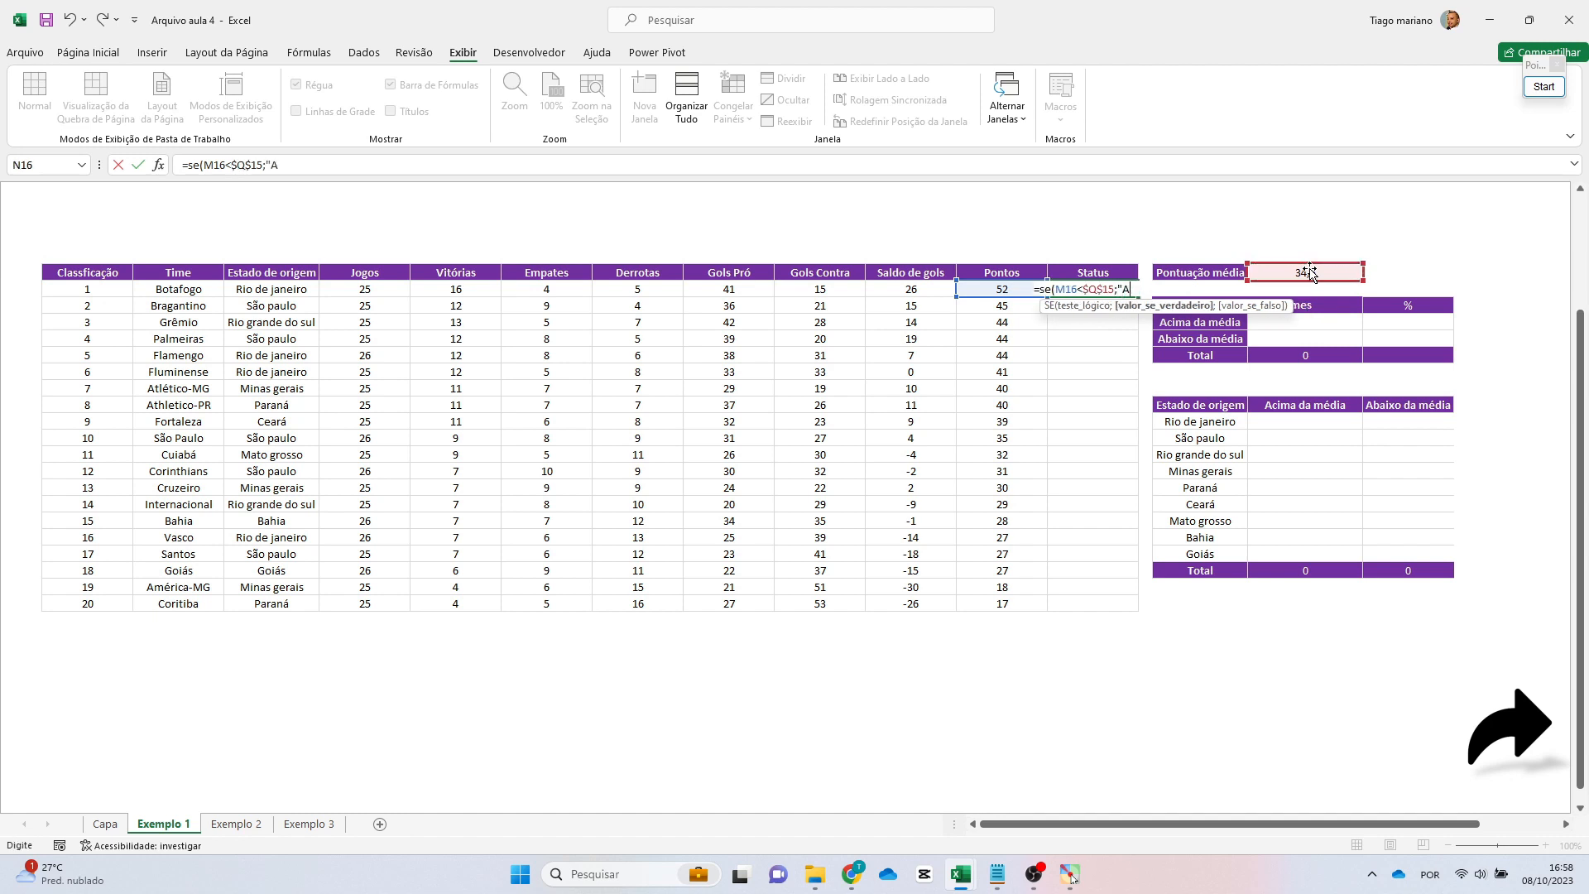
text(baixo da média";)
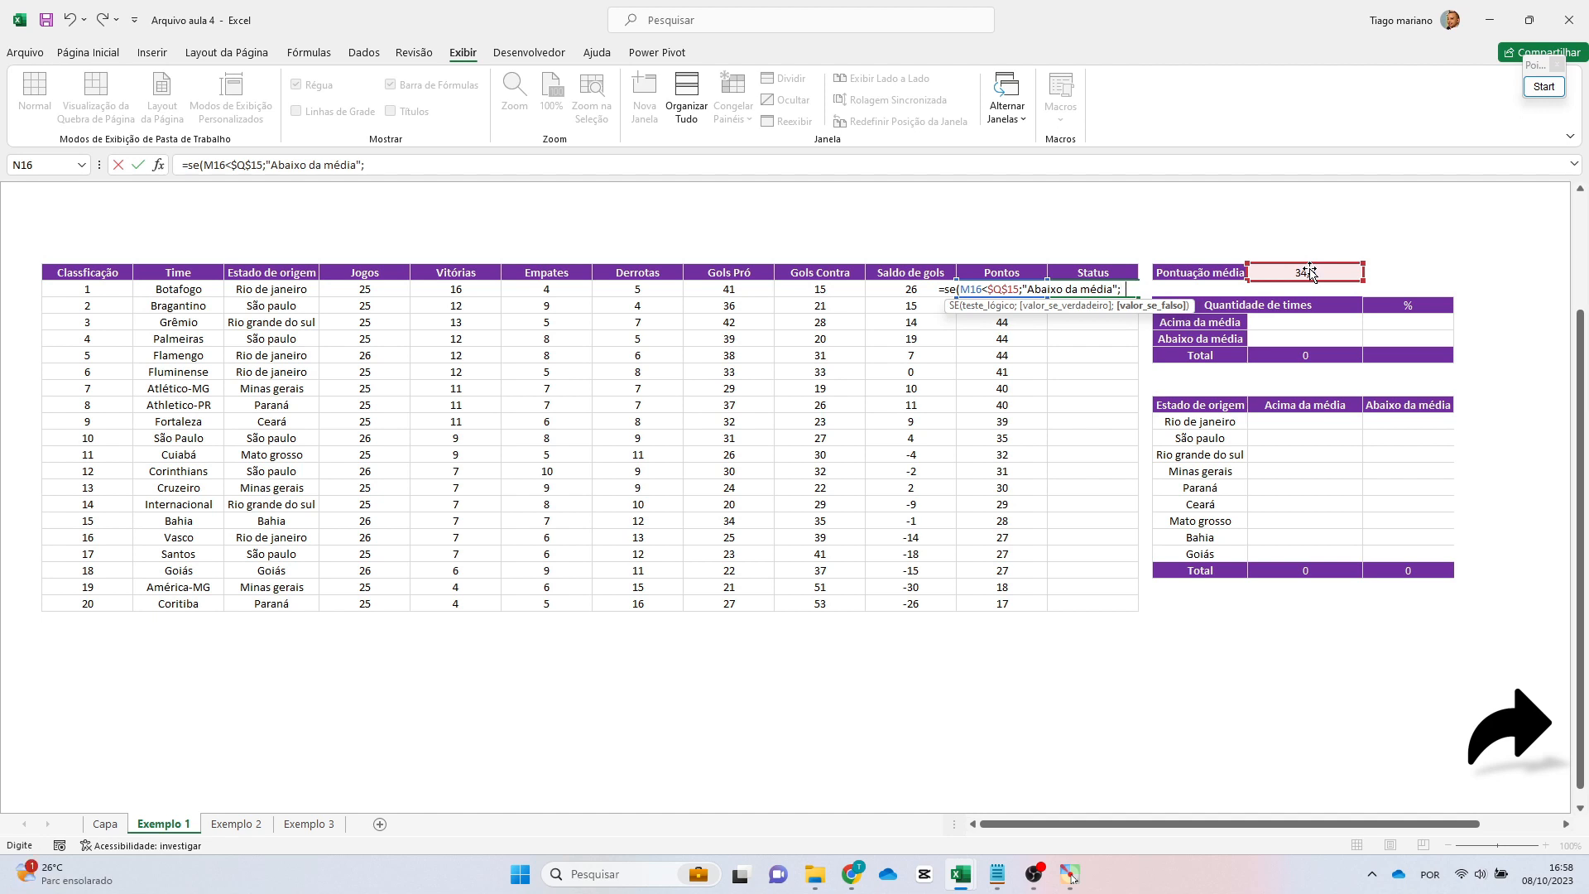
text("Acima da média")
key(ctrl+Return)
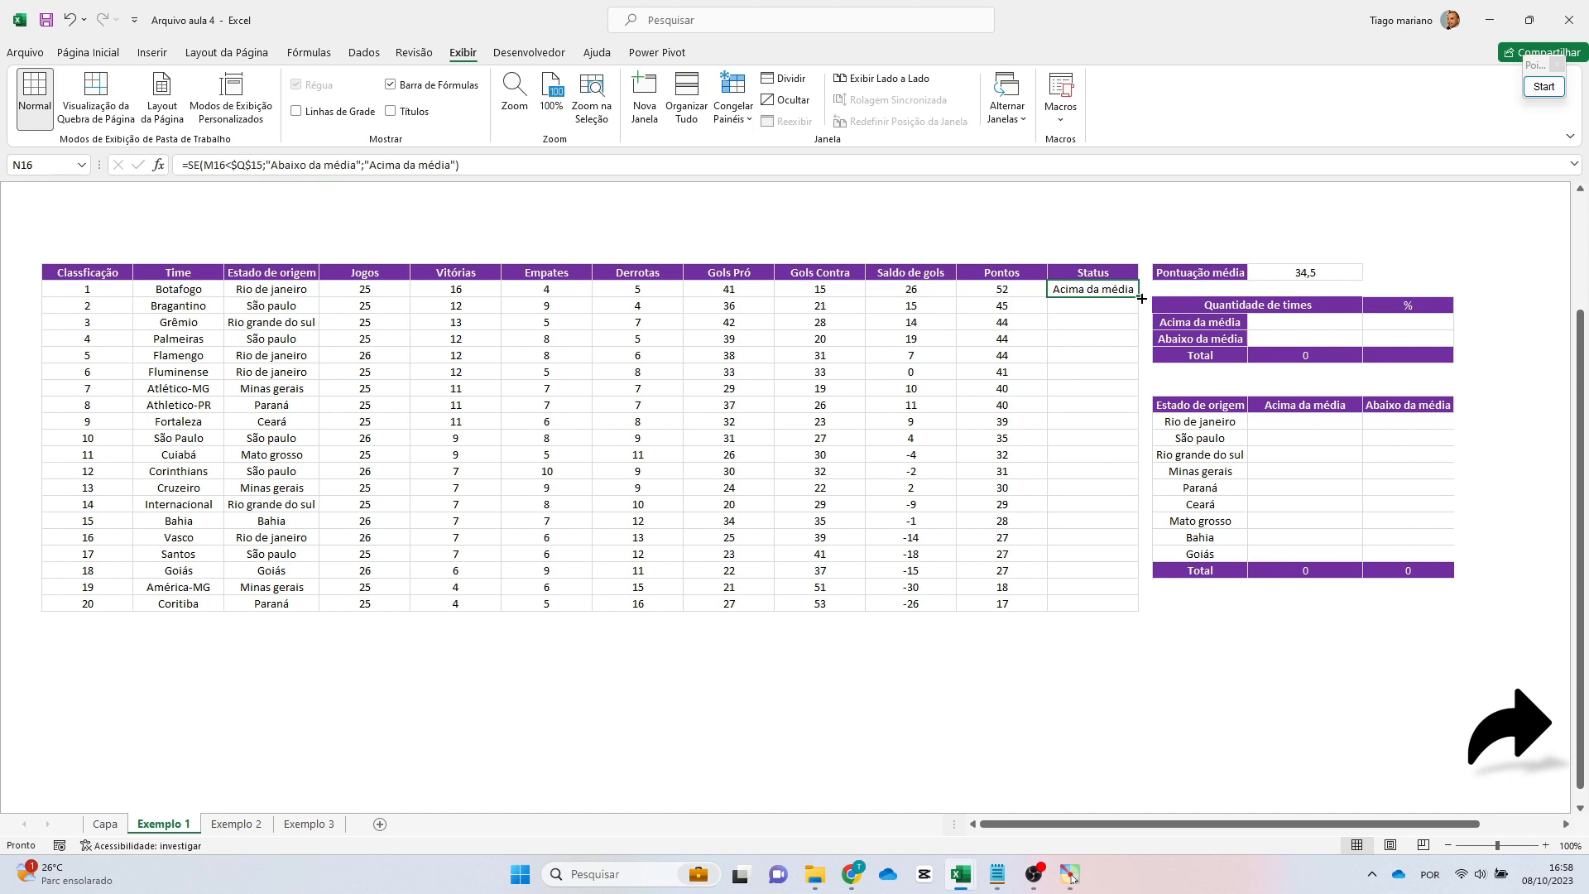
Fill the Status formula down to the 20th team, Coritiba, and check the copied cells.
drag(1141, 298, 1138, 605)
click(1066, 337)
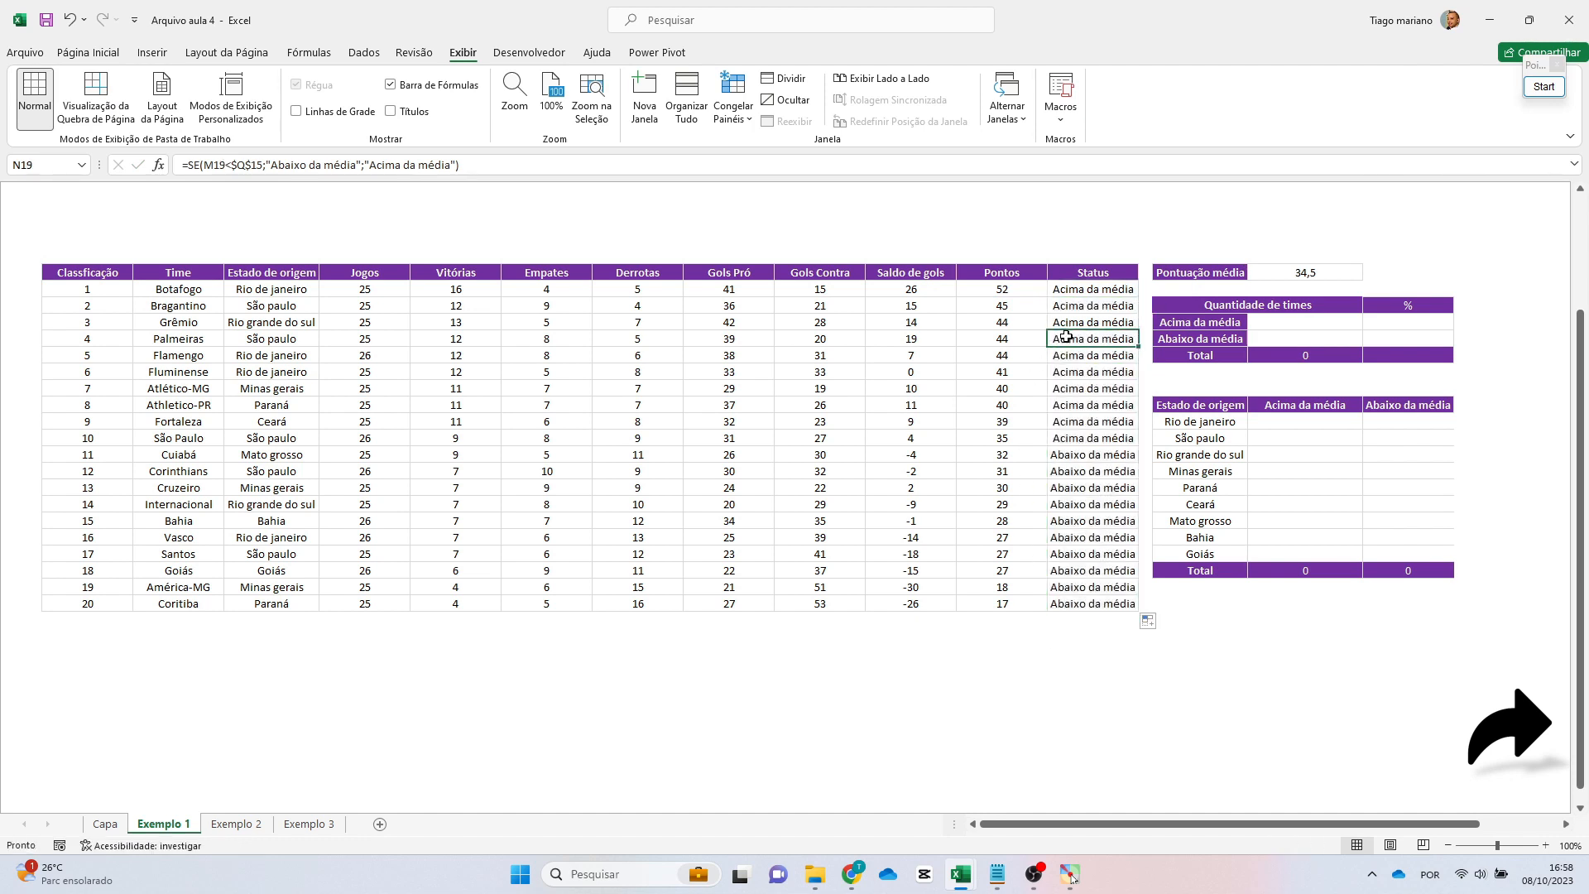
drag(1092, 290, 1126, 605)
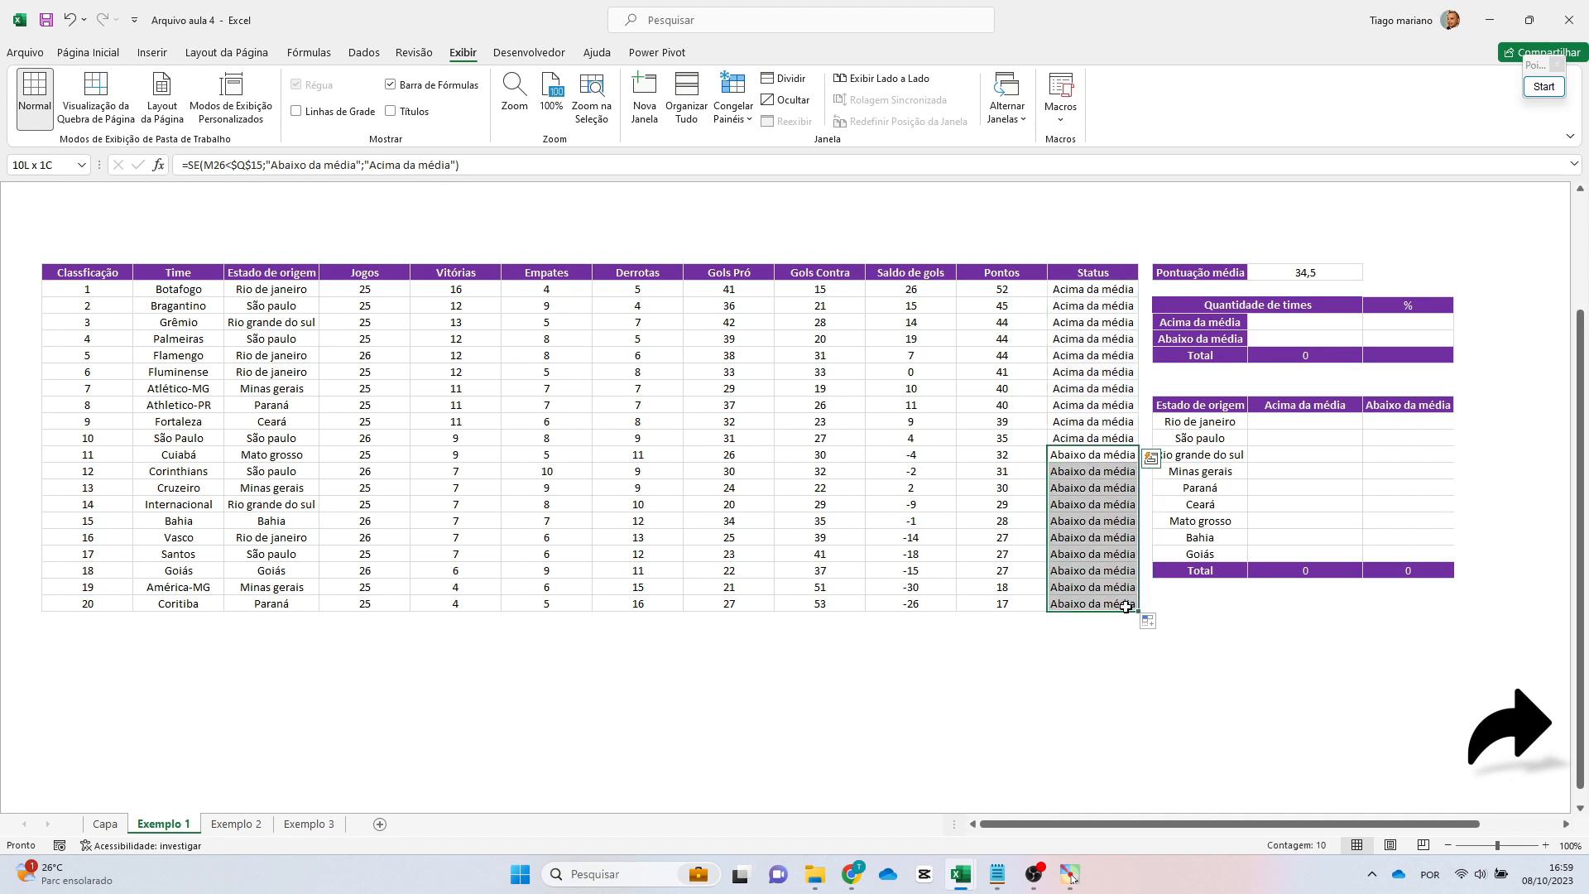
click(1118, 603)
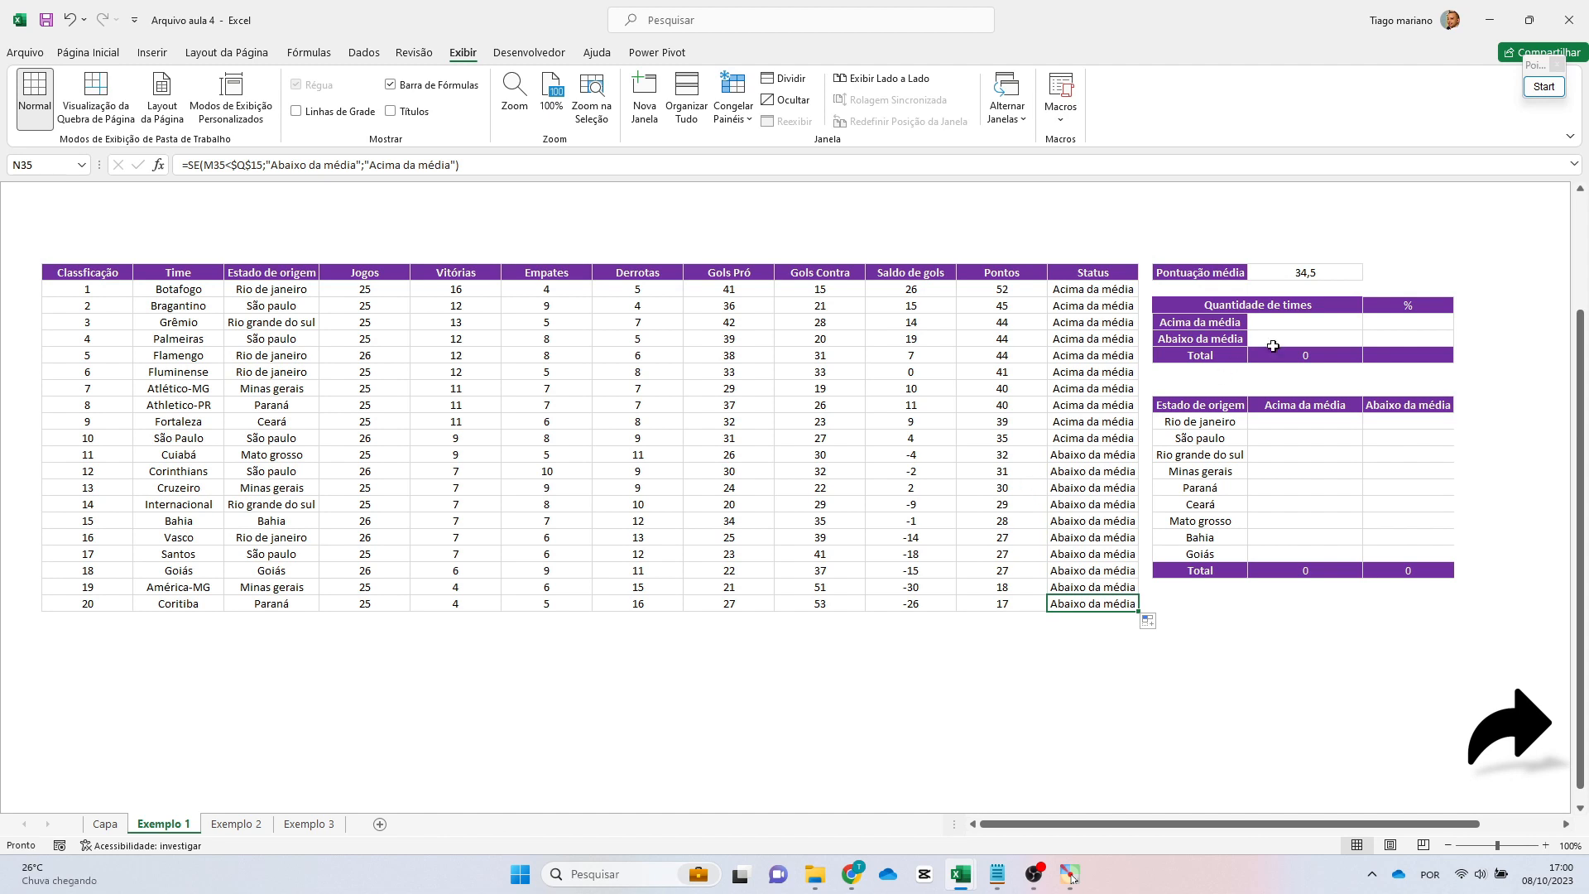
Begin a CONT.SES formula in the Acima da média cell of the Quantidade de times table.
click(1311, 310)
click(1308, 325)
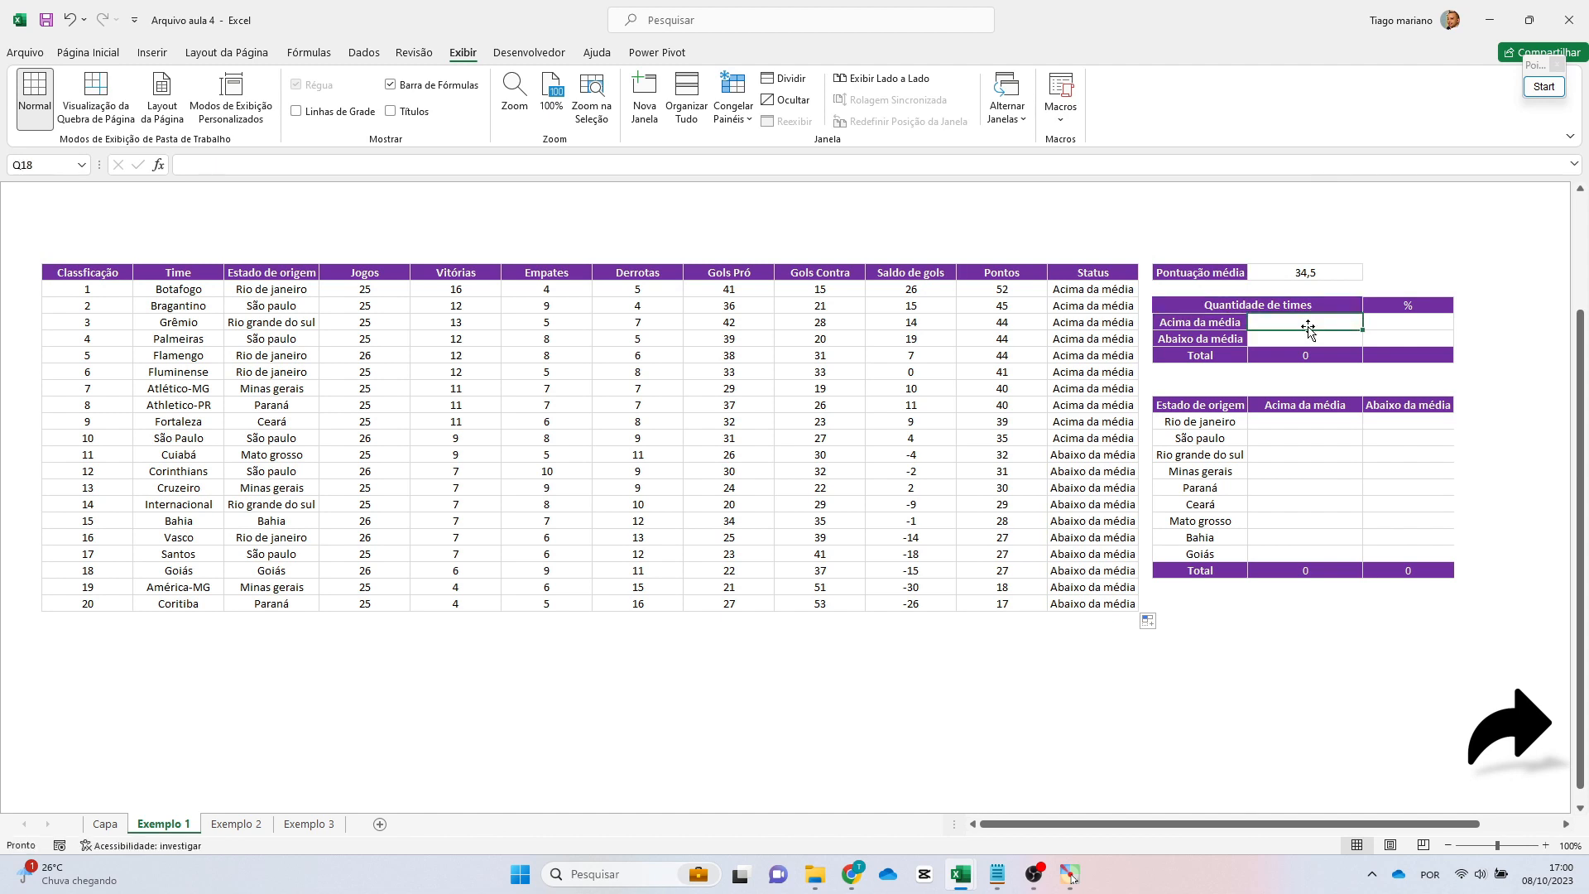
text(=contt.)
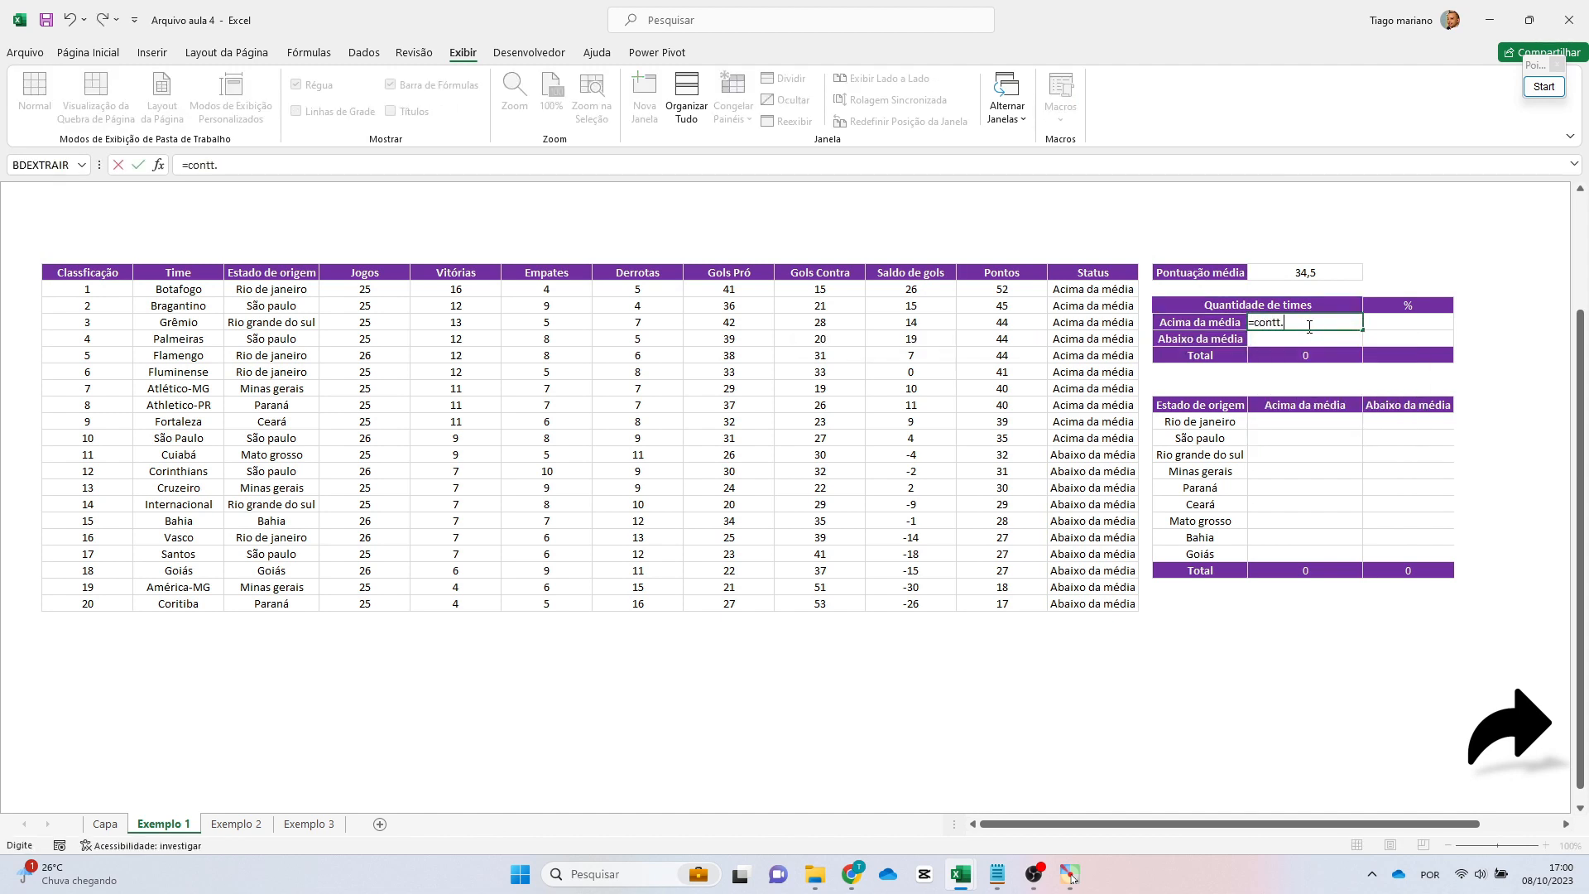
key(BackSpace)
key(BackSpace)
text(.s)
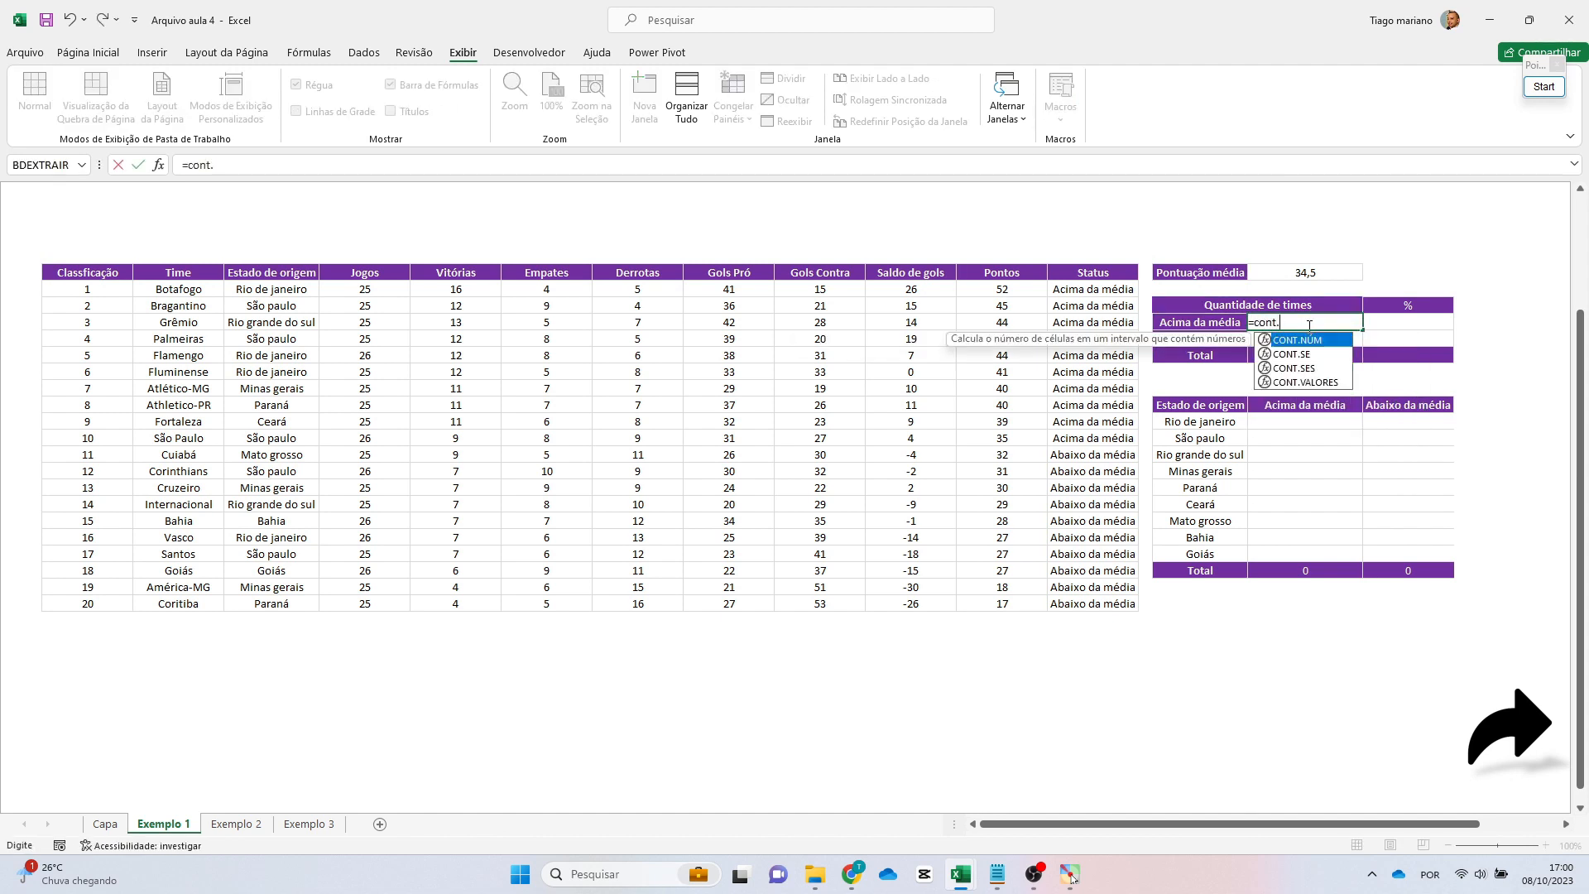
text(es)
key(Tab)
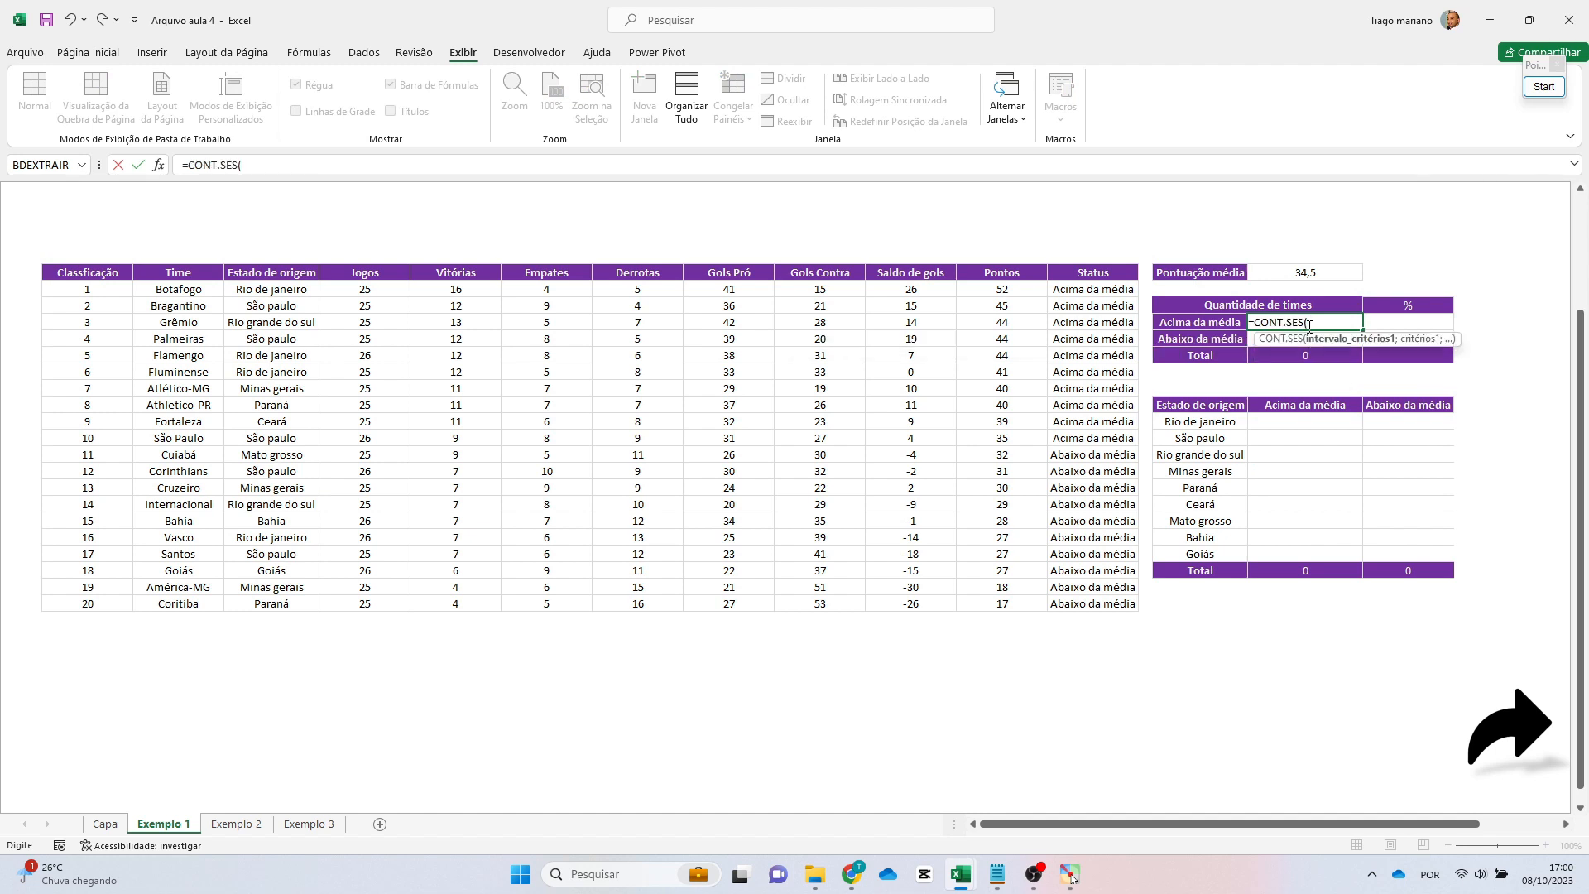
Set the first criteria range to the Status values as the absolute reference $N$16:$N$35.
key(Left)
key(Left)
key(Left)
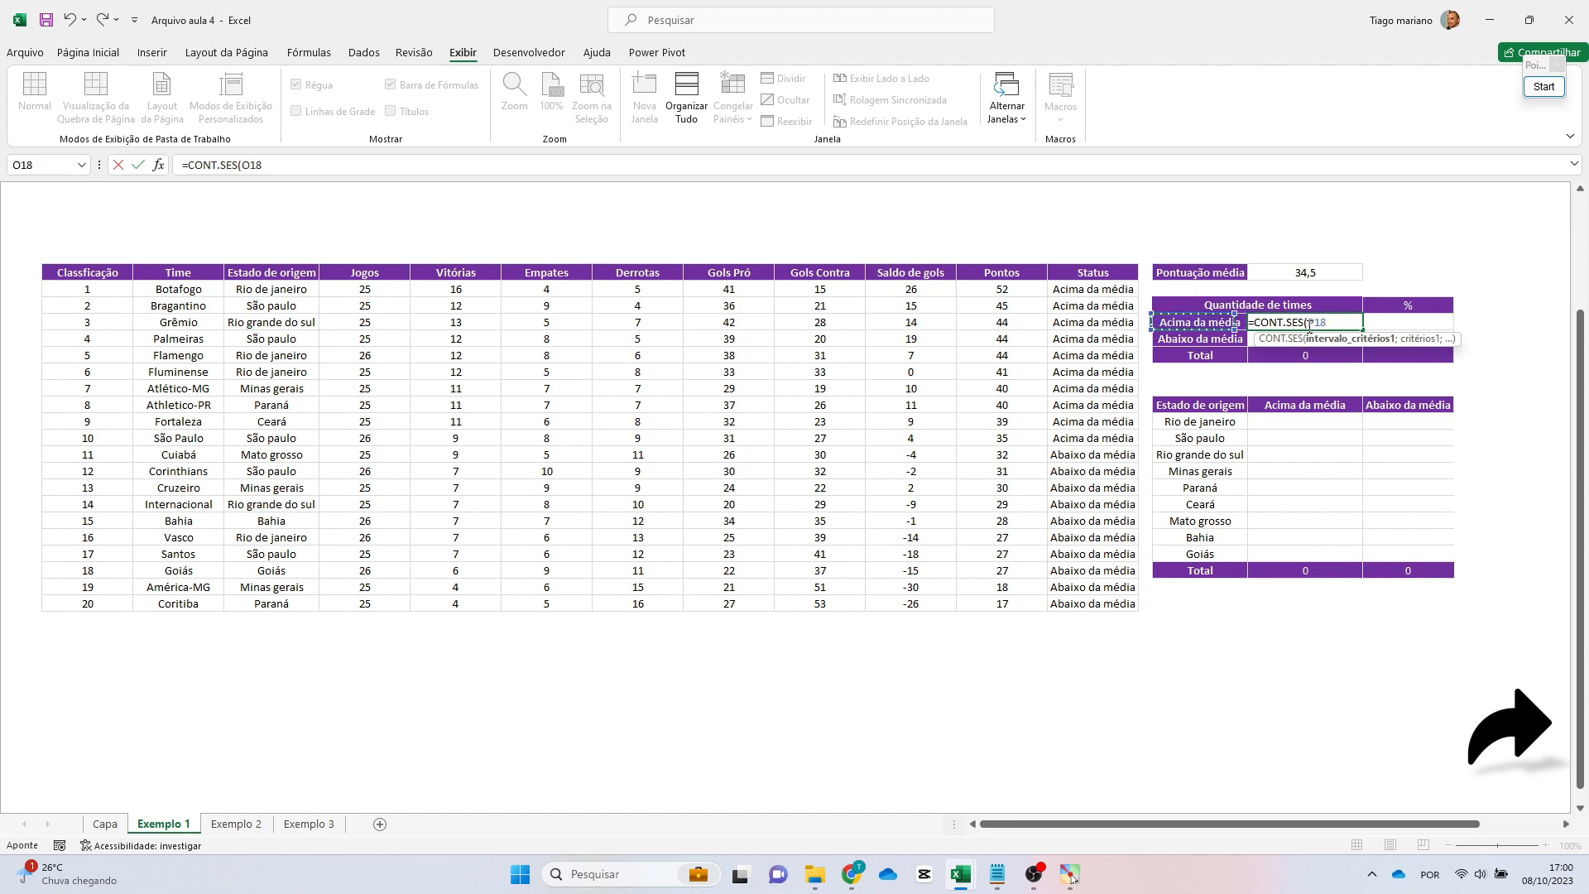
key(Up)
key(Up)
key(ctrl+shift+Down)
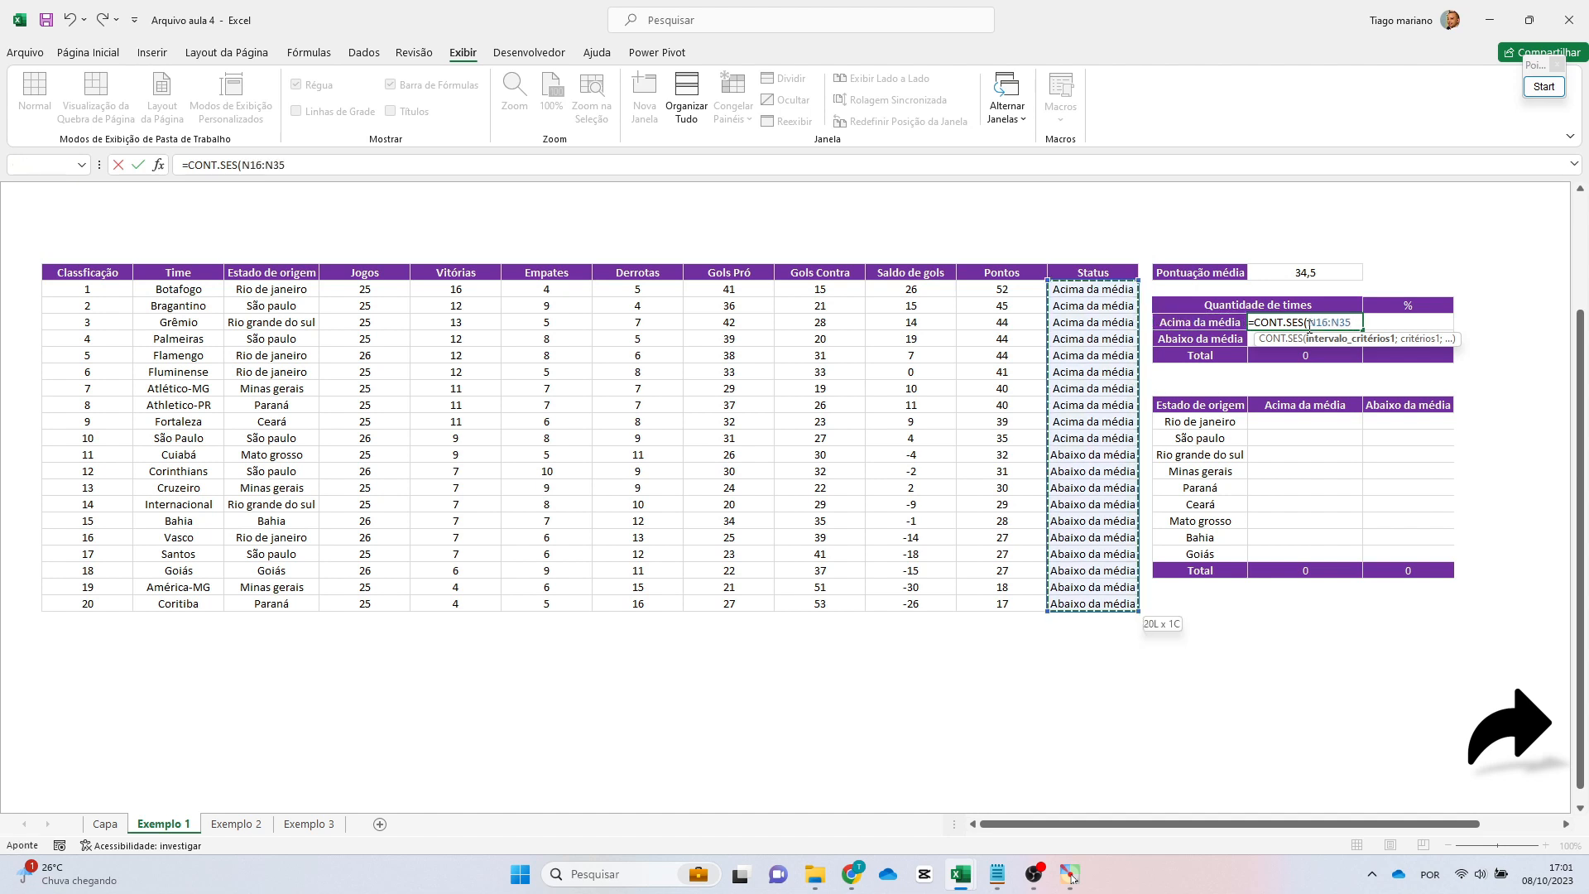
key(F4)
text(;)
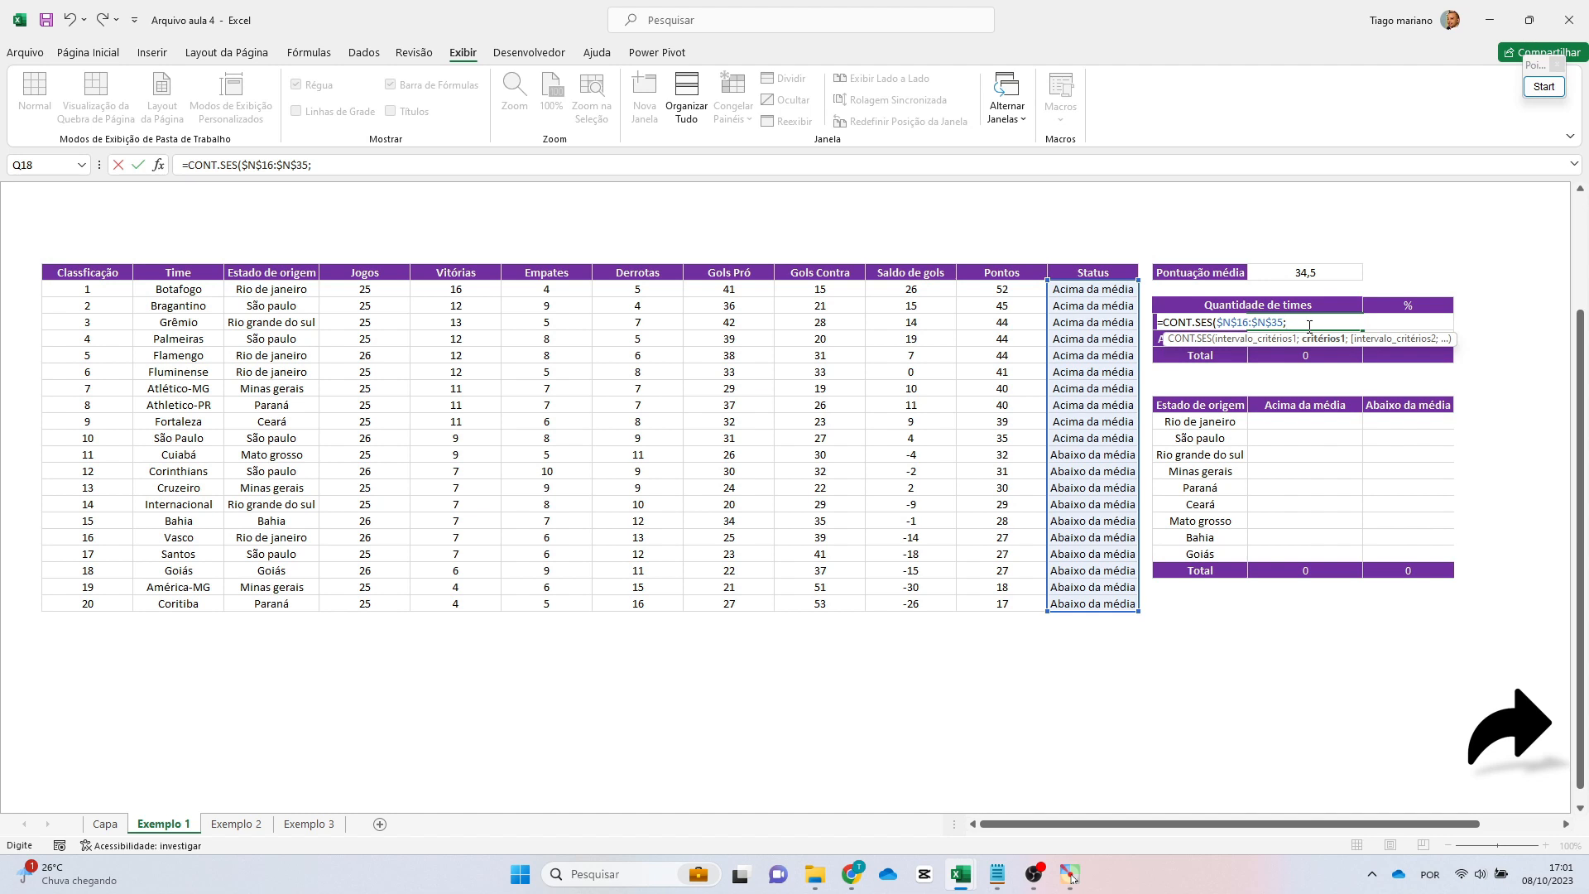
Use the Acima da média label in P18 as the criterion and confirm the CONT.SES formula.
key(Left)
key(Return)
key(Left)
key(Up)
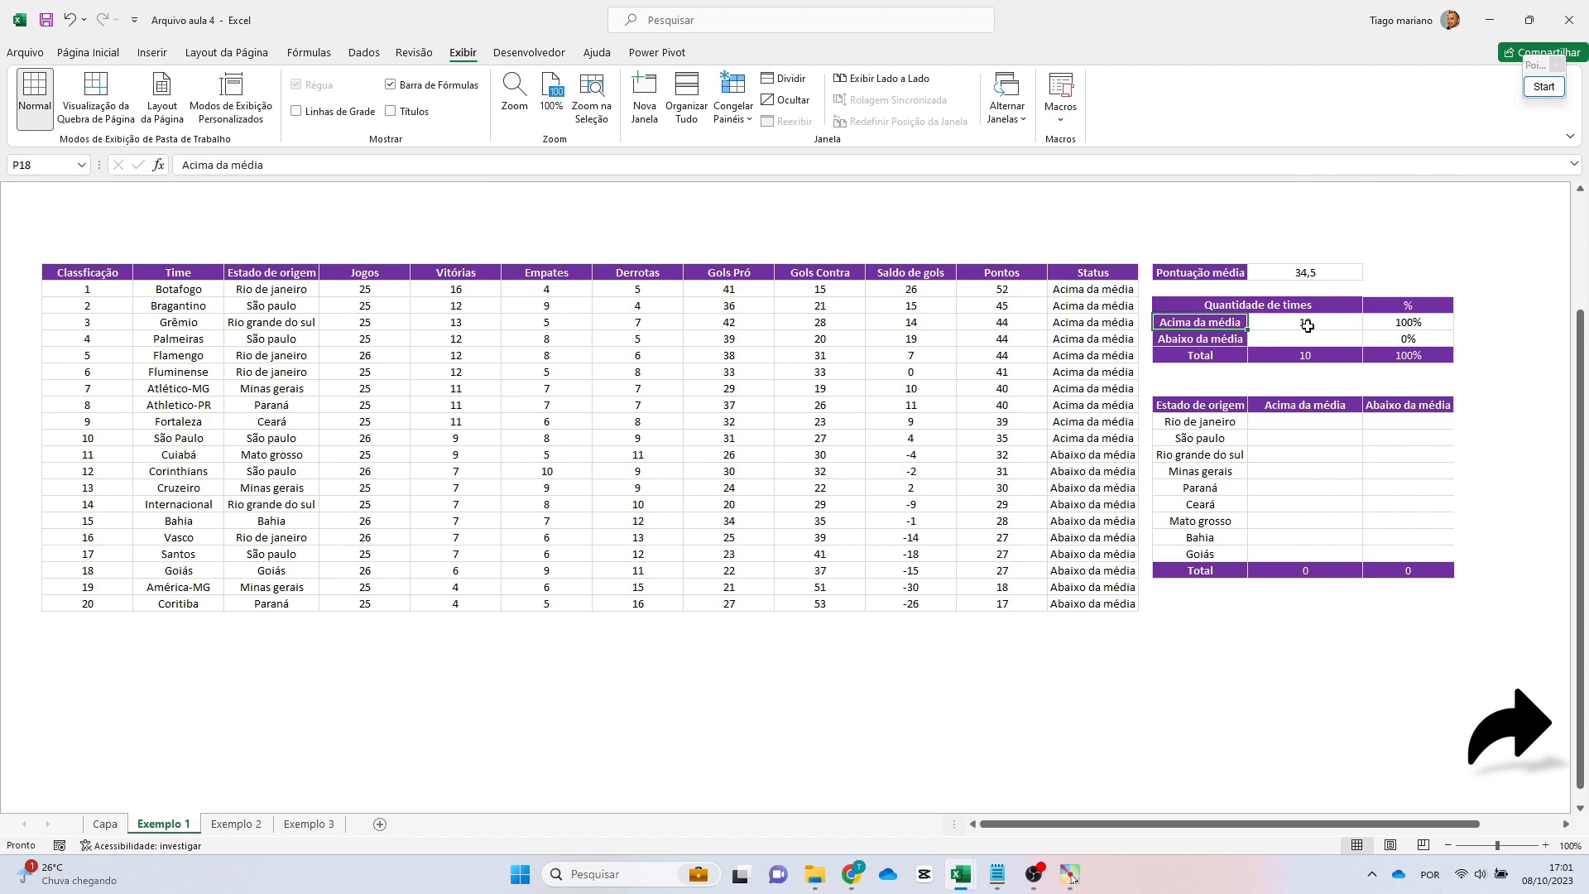
key(Right)
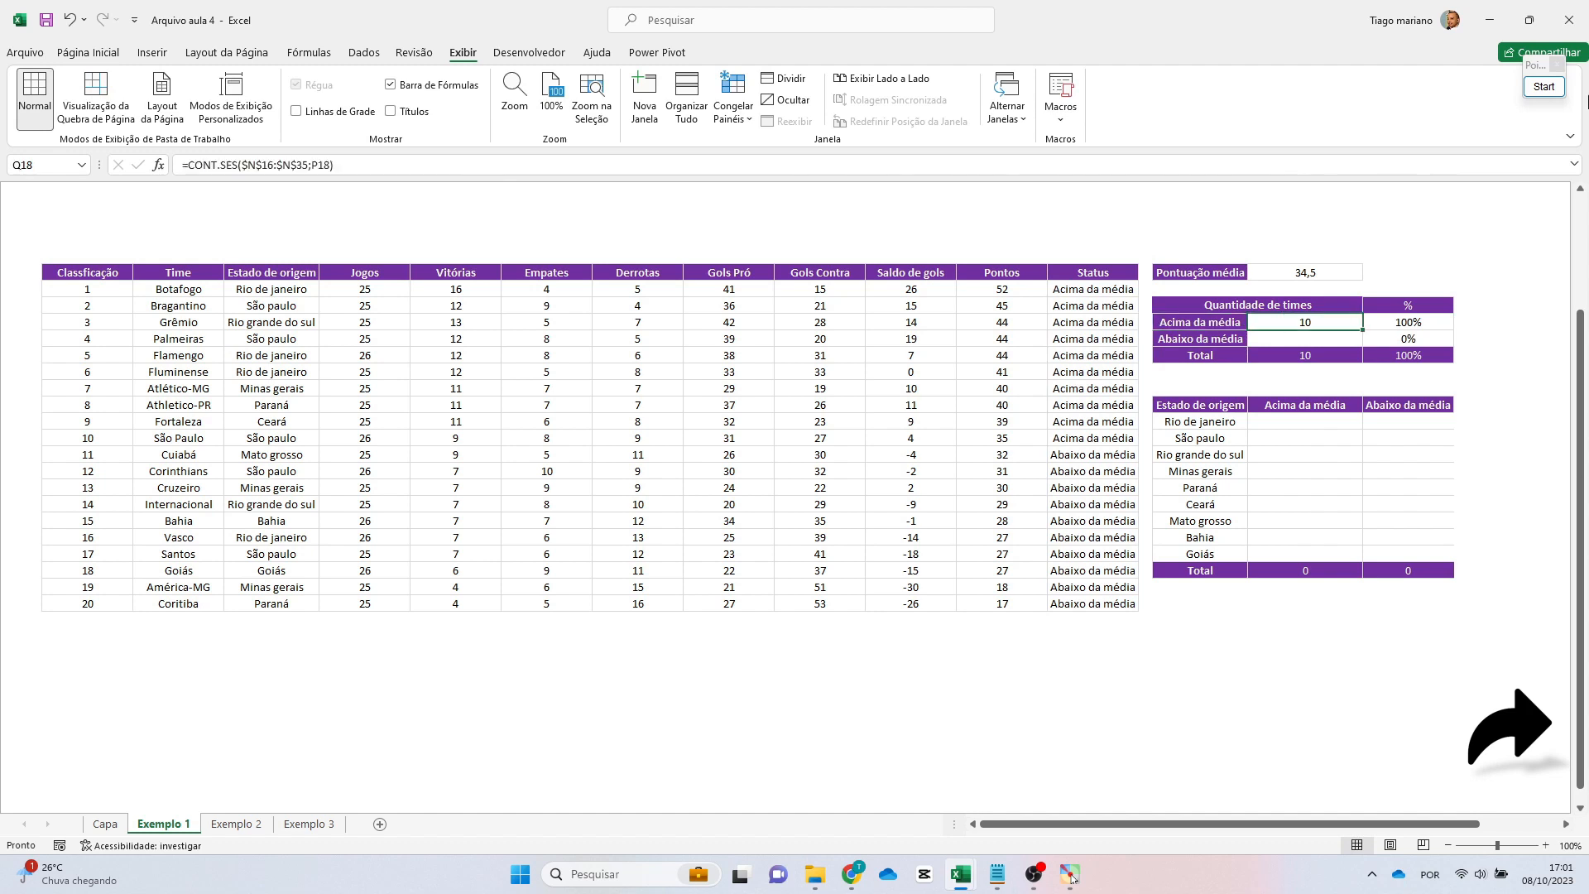
Copy the team count formula to the Abaixo da média row and check both counts.
key(ctrl+c)
key(Down)
key(ctrl+v)
key(Down)
key(Escape)
key(Up)
key(Up)
key(Right)
key(Left)
key(Left)
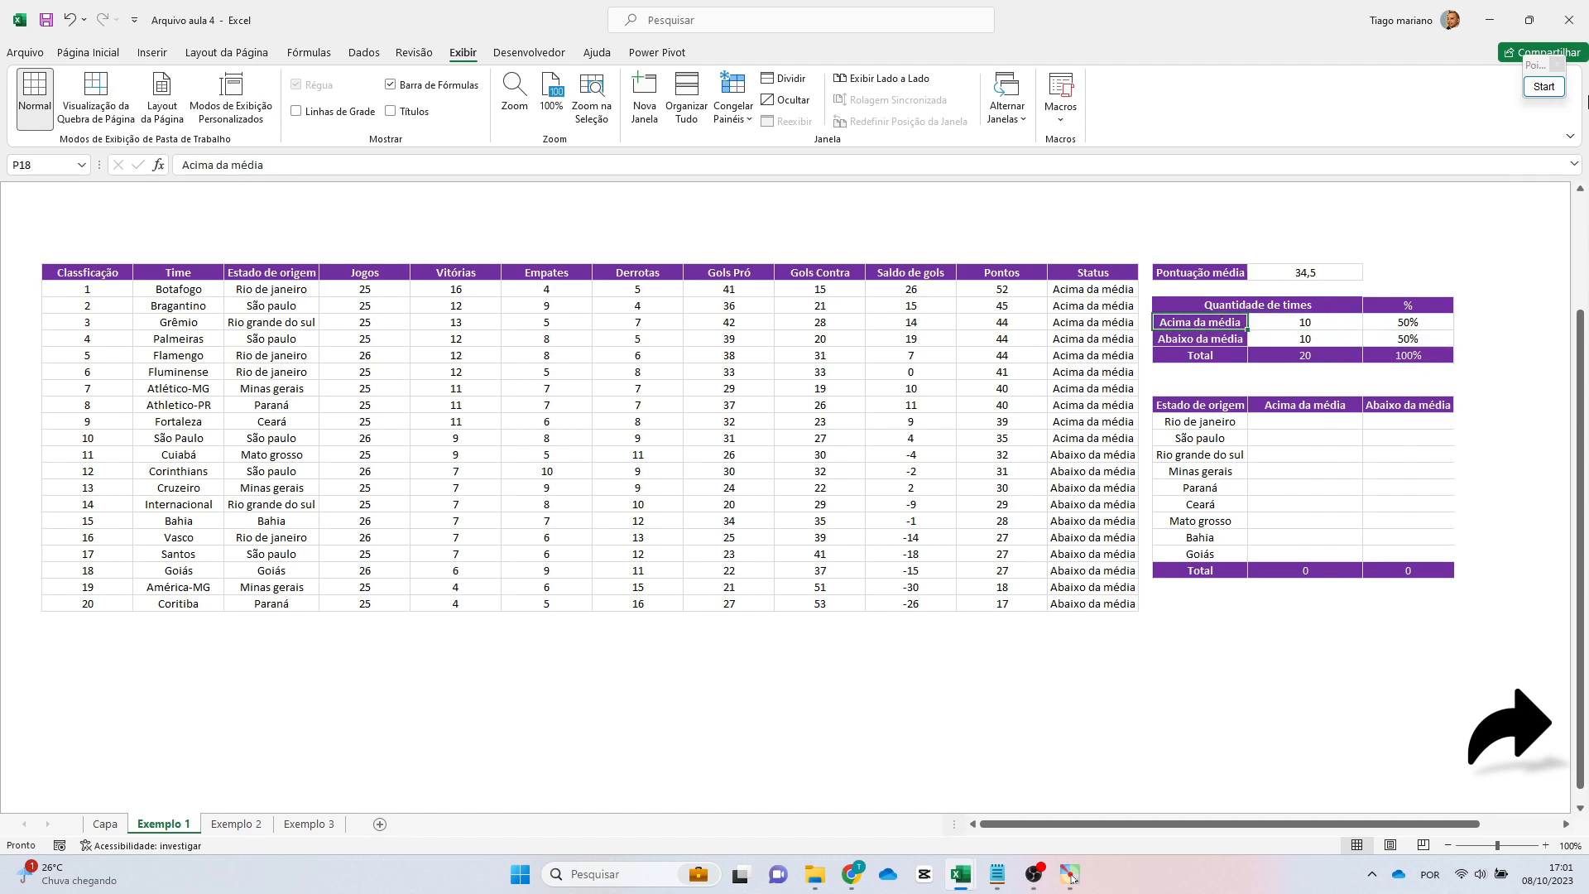
key(Right)
key(Down)
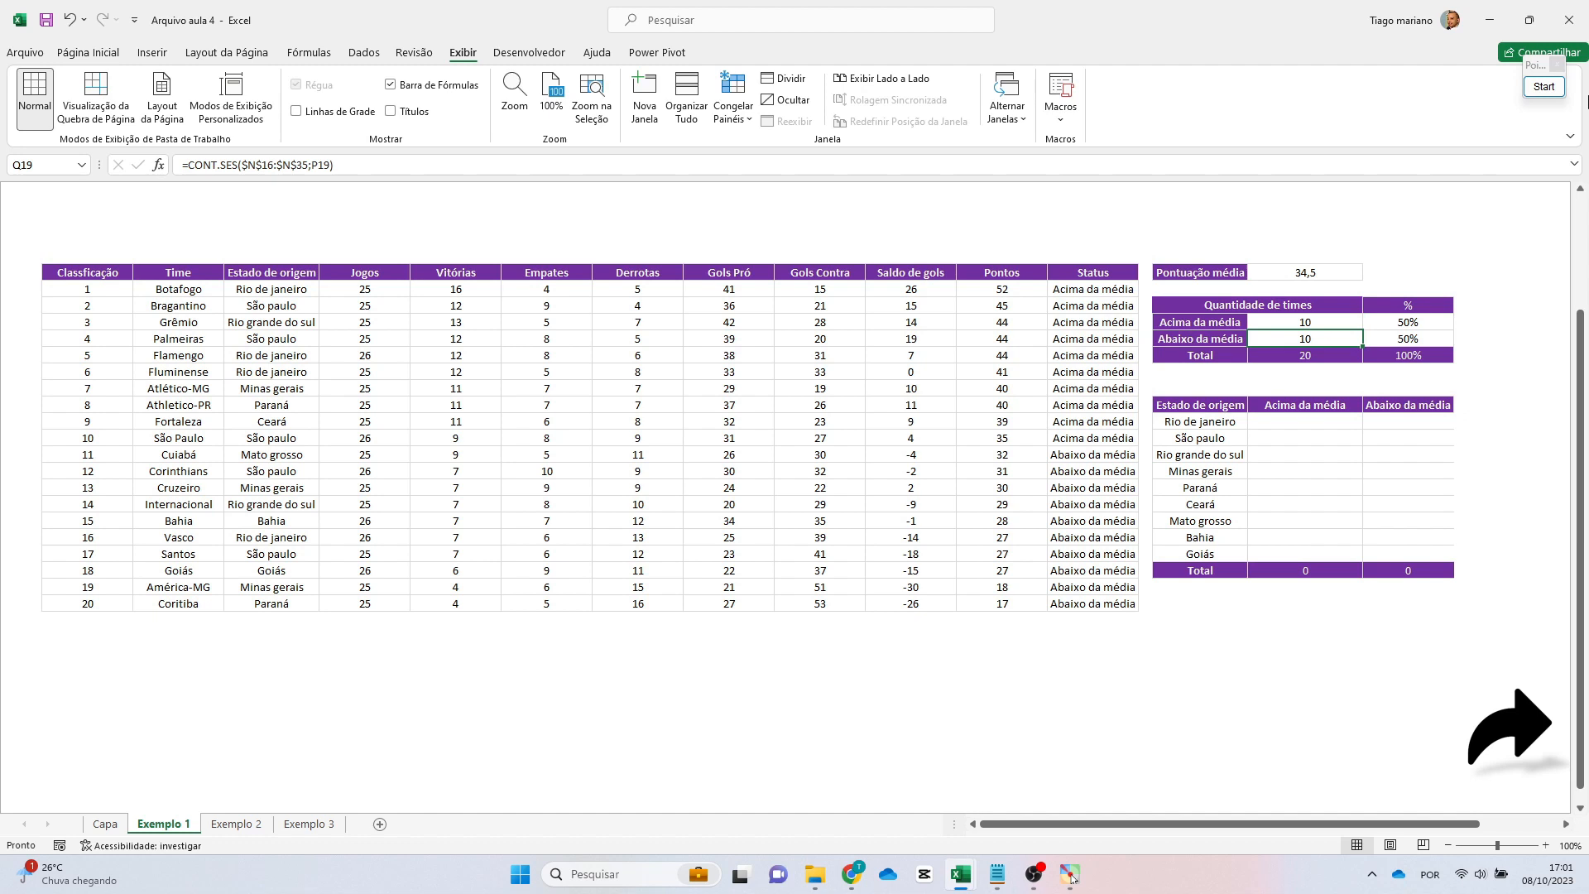
Begin a CONT.SES formula in the Rio de janeiro cell of the Acima da média column in the state table.
key(Down)
key(Down)
key(Down)
key(Down)
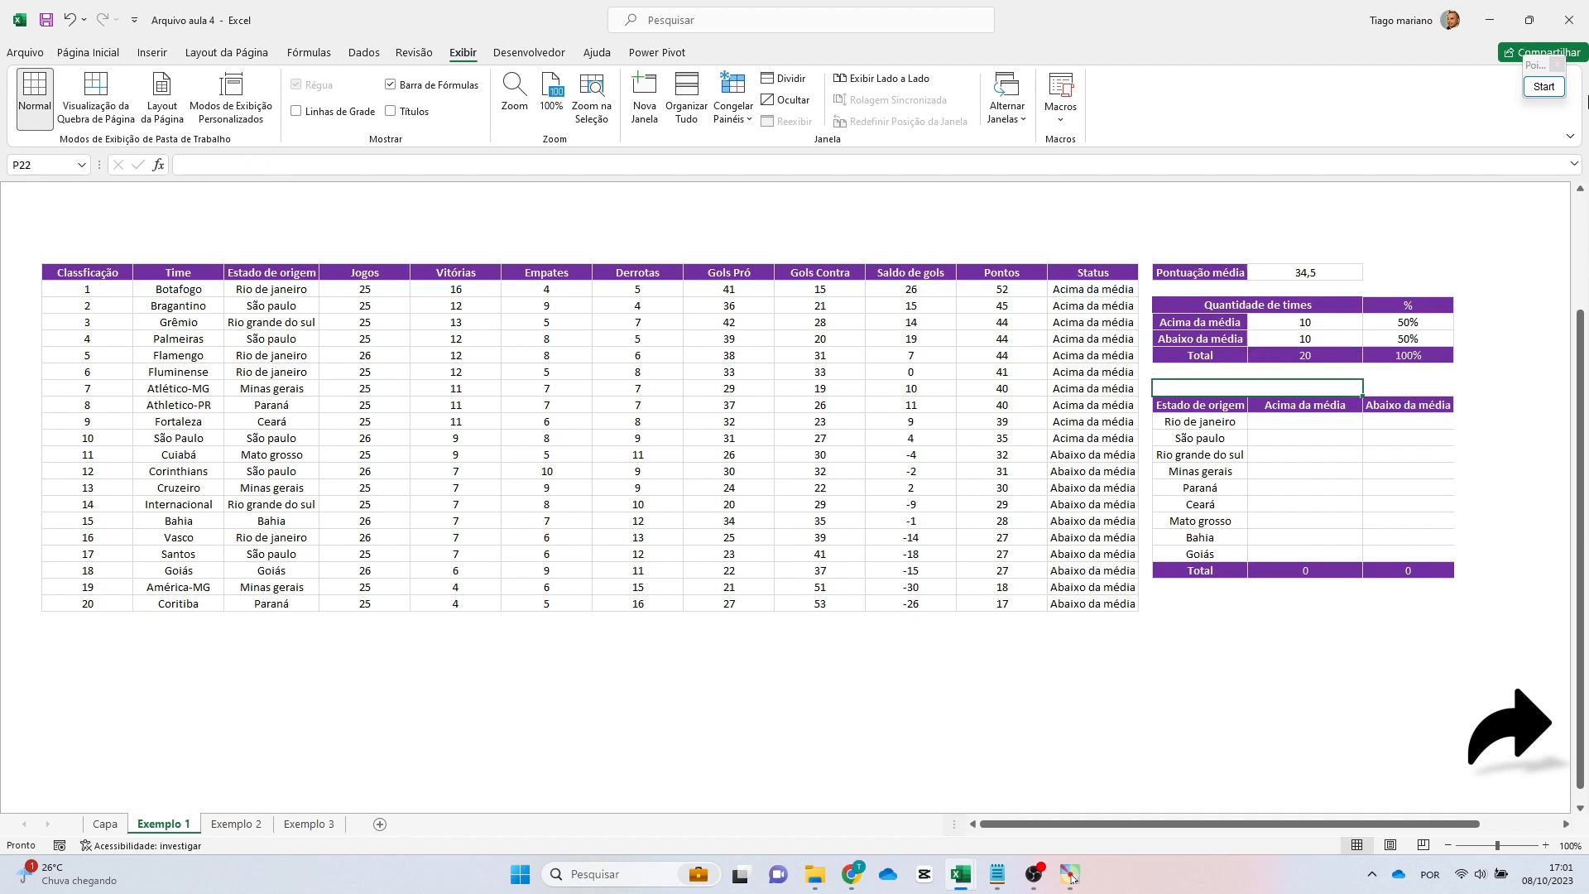
key(Left)
key(Right)
key(Down)
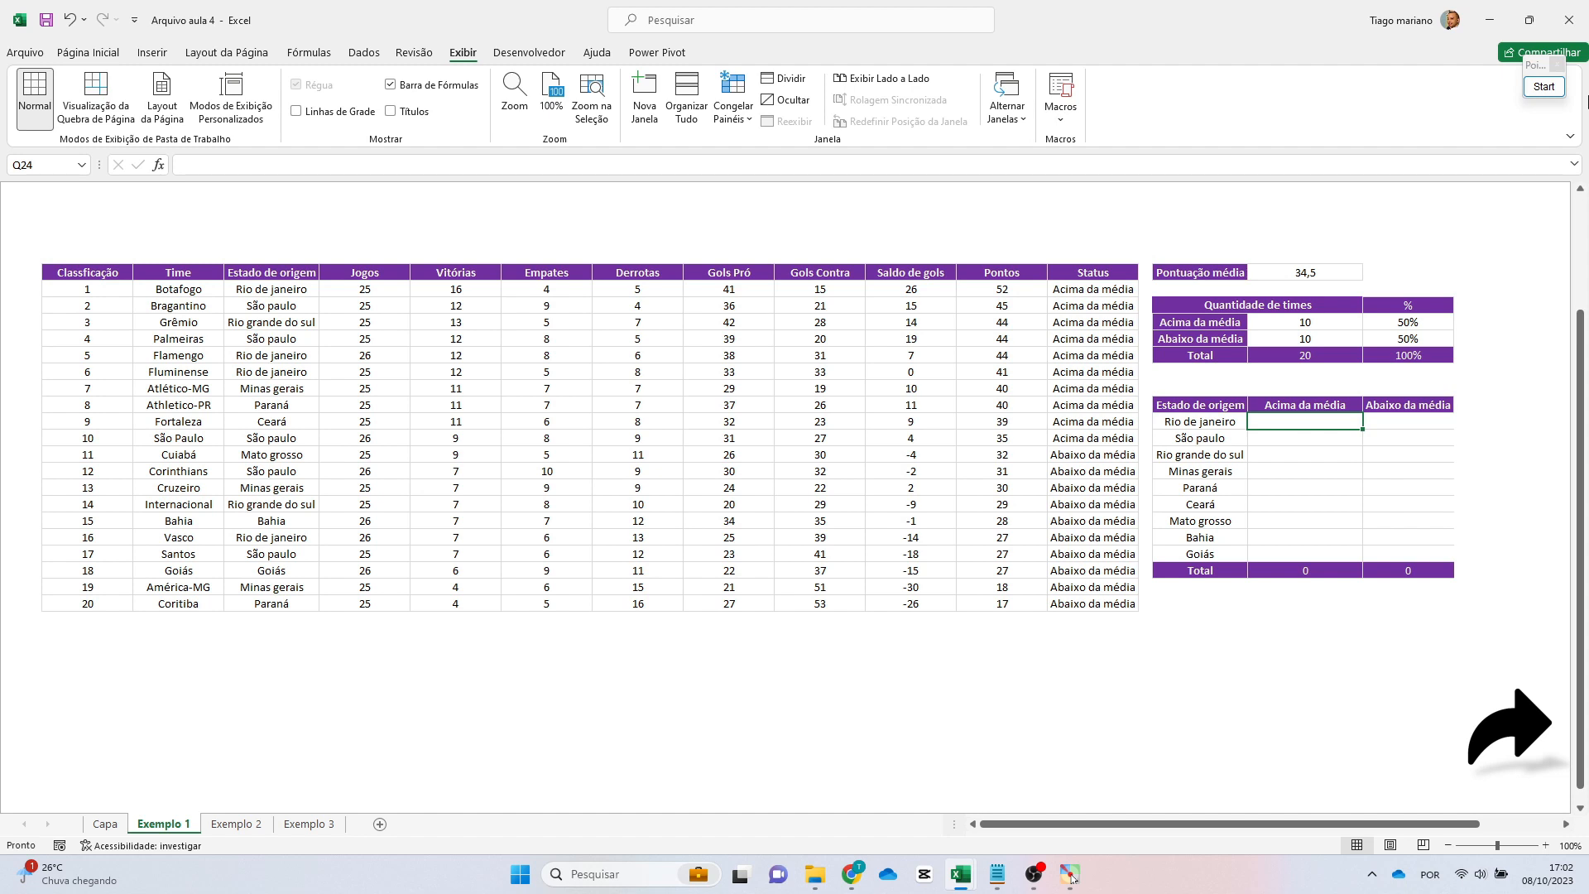
text(=cont.ses)
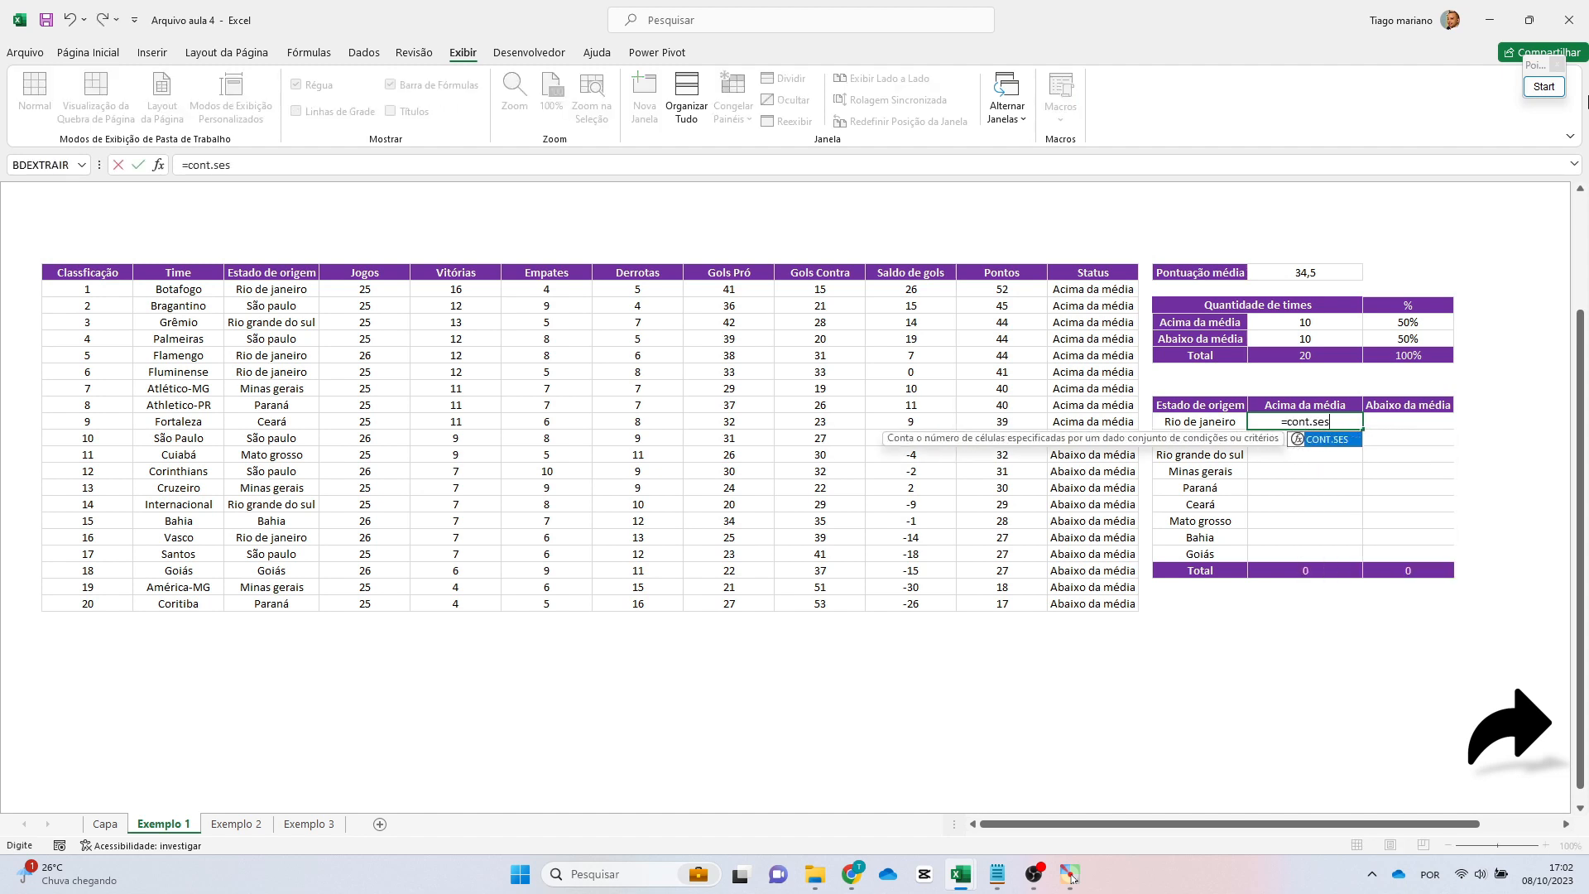
key(Tab)
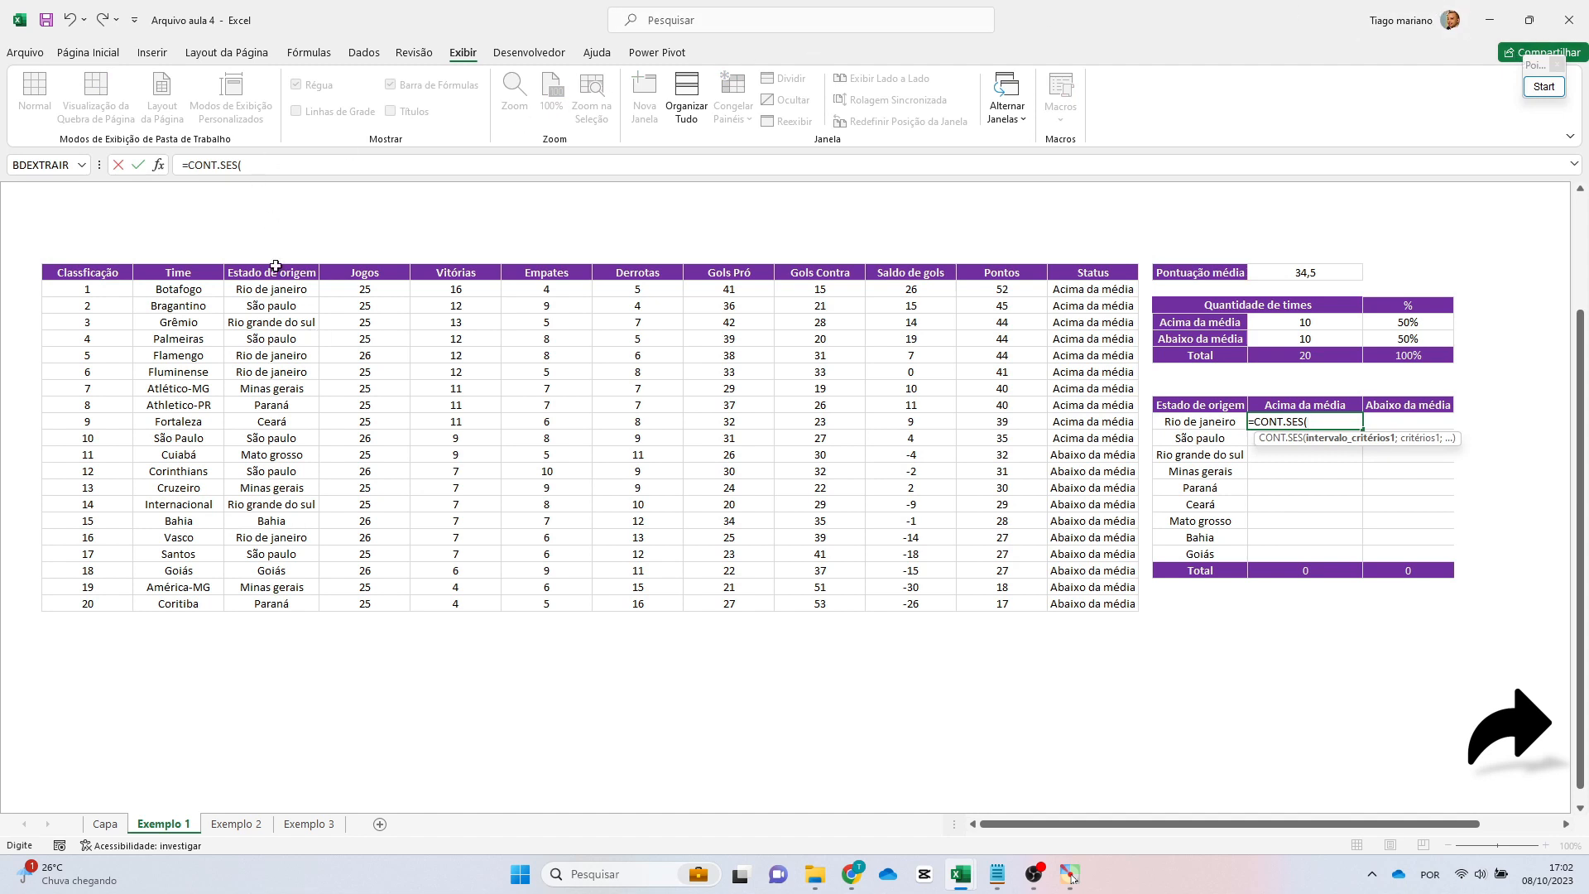
Set the first criteria range to the Estado de origem values as the absolute reference $E$16:$E$35.
drag(279, 285, 293, 614)
key(F4)
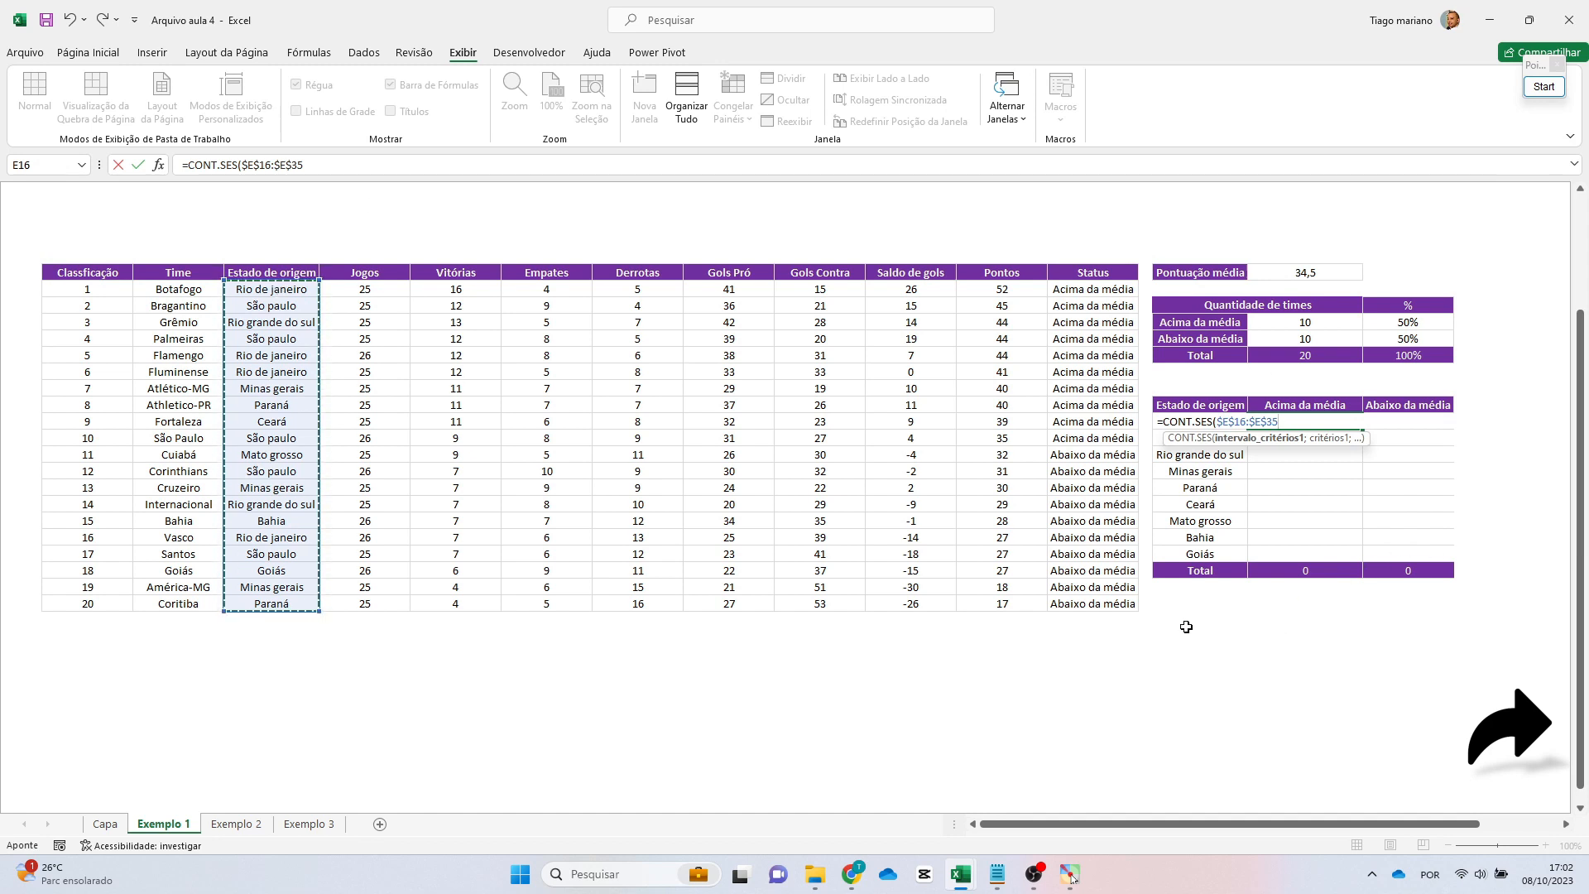
text(;)
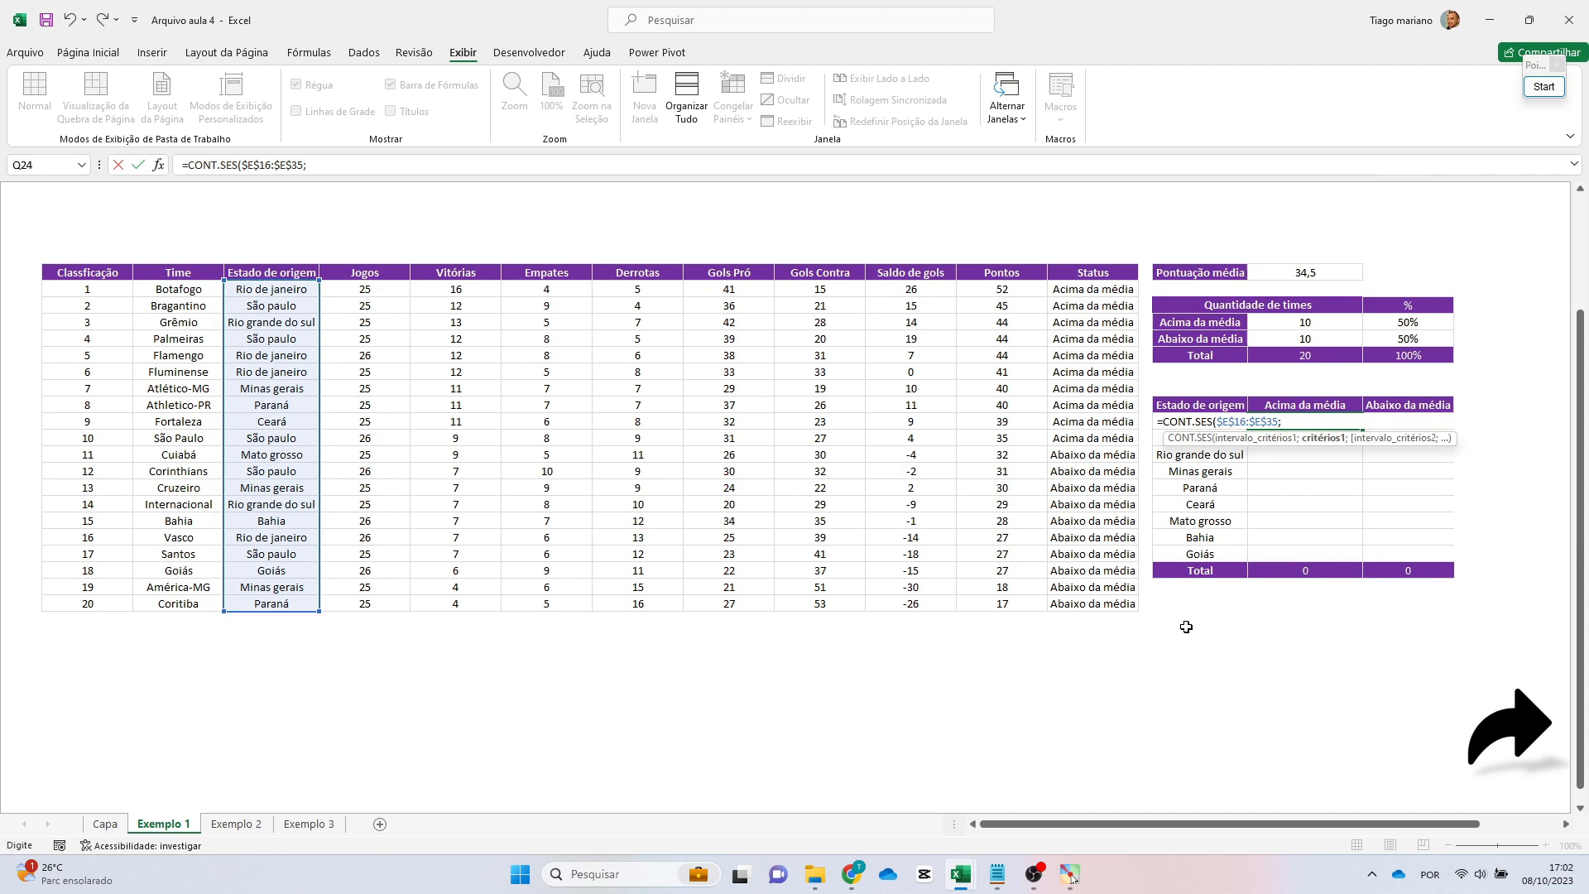
Use the Rio de janeiro label as the first criterion with only its column locked, as $P24.
key(Left)
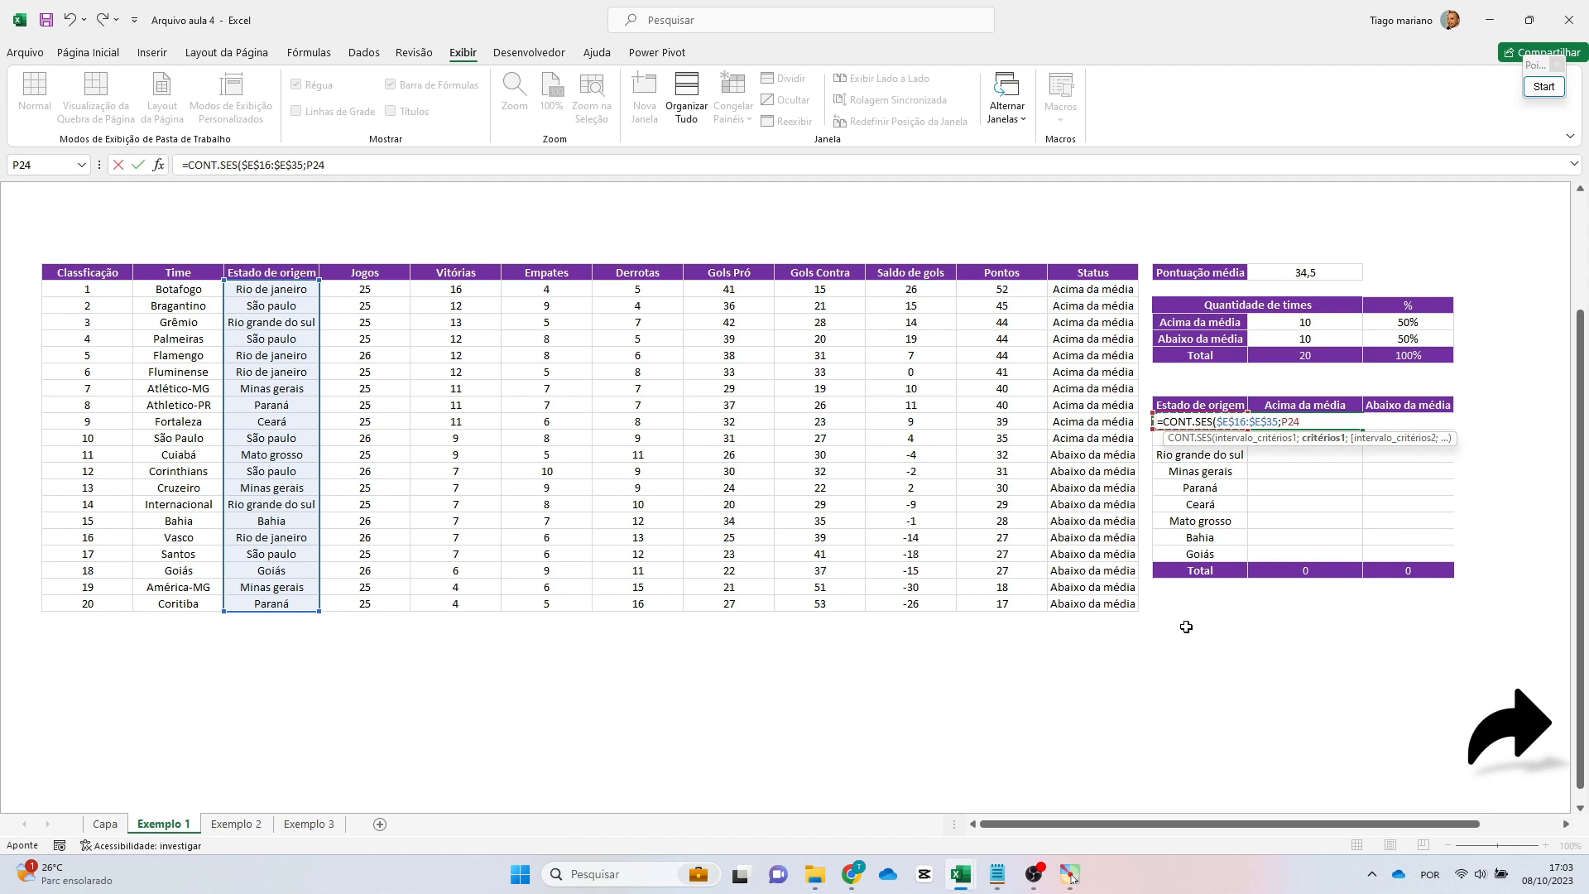
key(F4)
key(F4)
key(F4)
text(;)
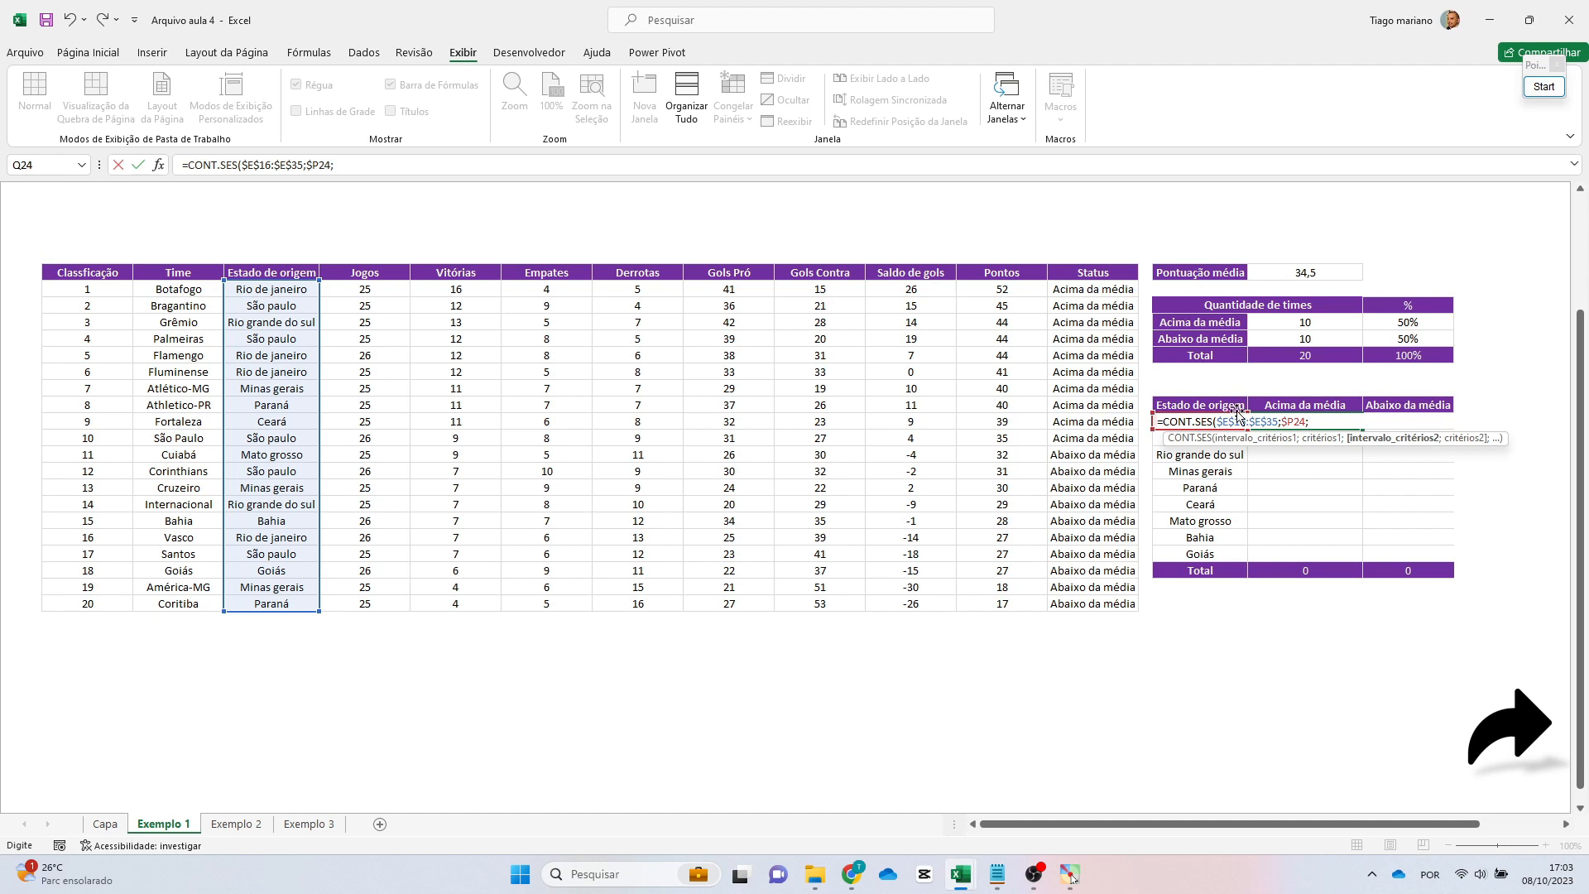
Add the Status values as the second criteria range with the absolute reference $N$16:$N$35.
drag(1081, 287, 1101, 596)
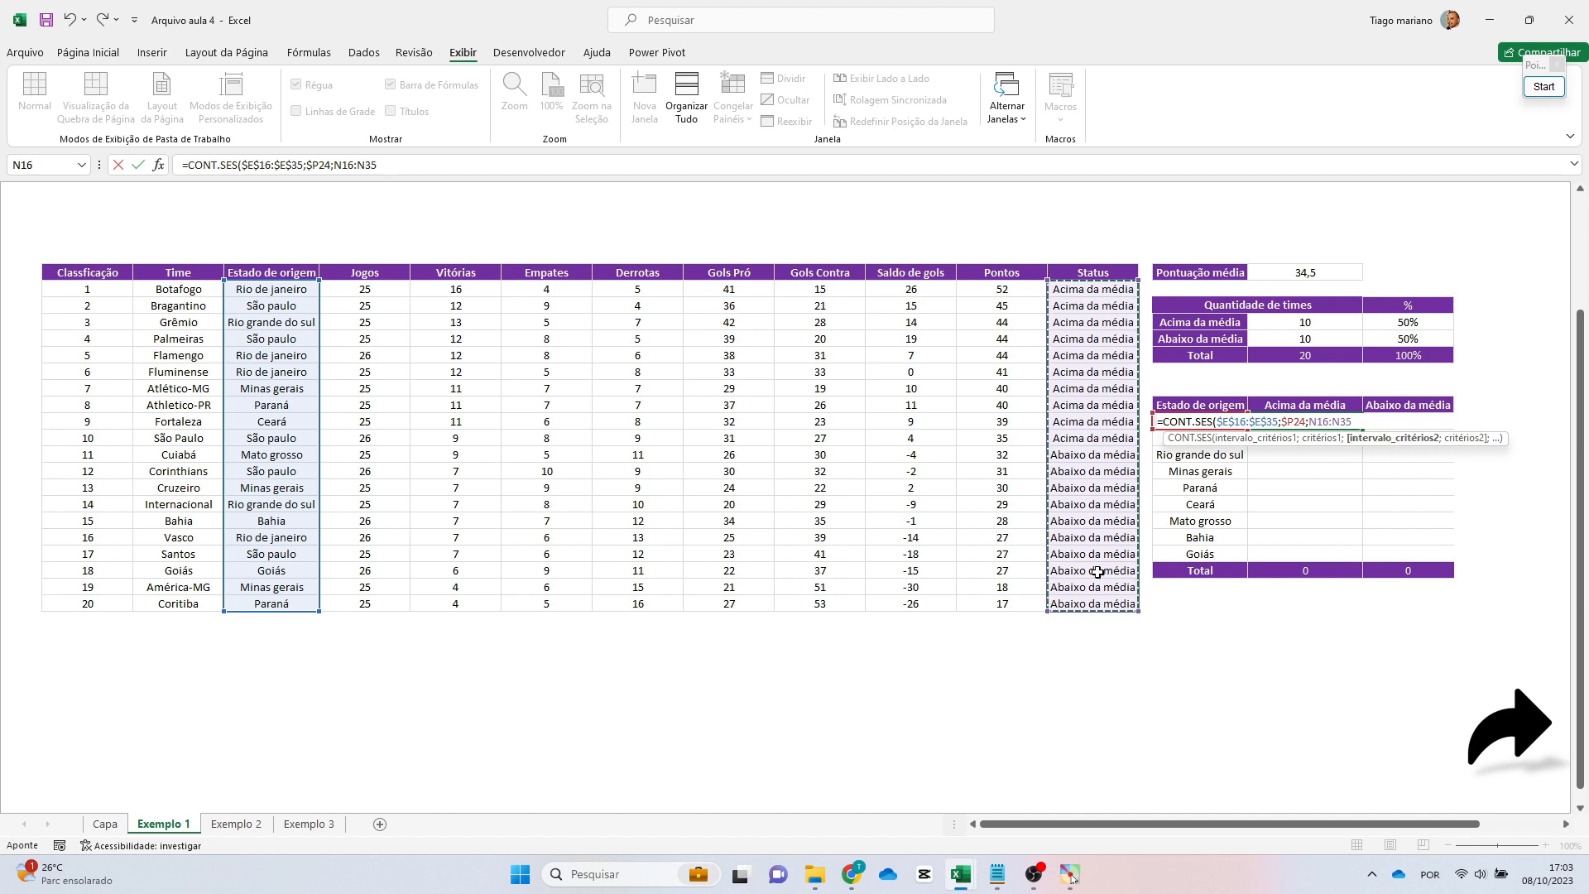
key(F4)
text(;)
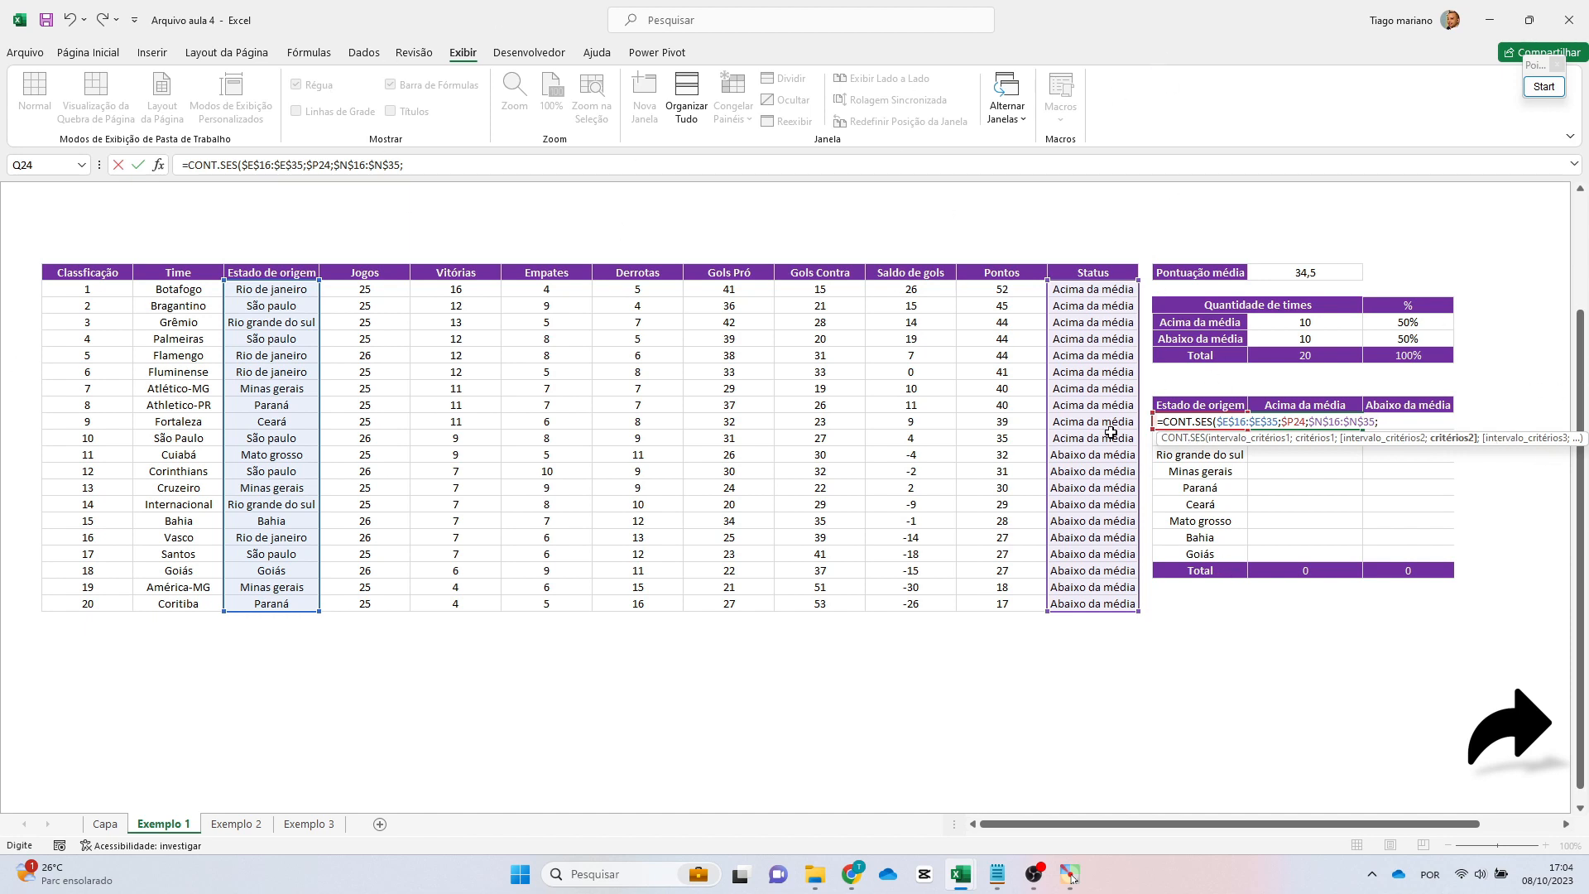
Use the Acima da média header as the second criterion with its row locked, as Q$23, and confirm the formula.
click(1297, 405)
click(415, 164)
text($23)
key(ctrl+Return)
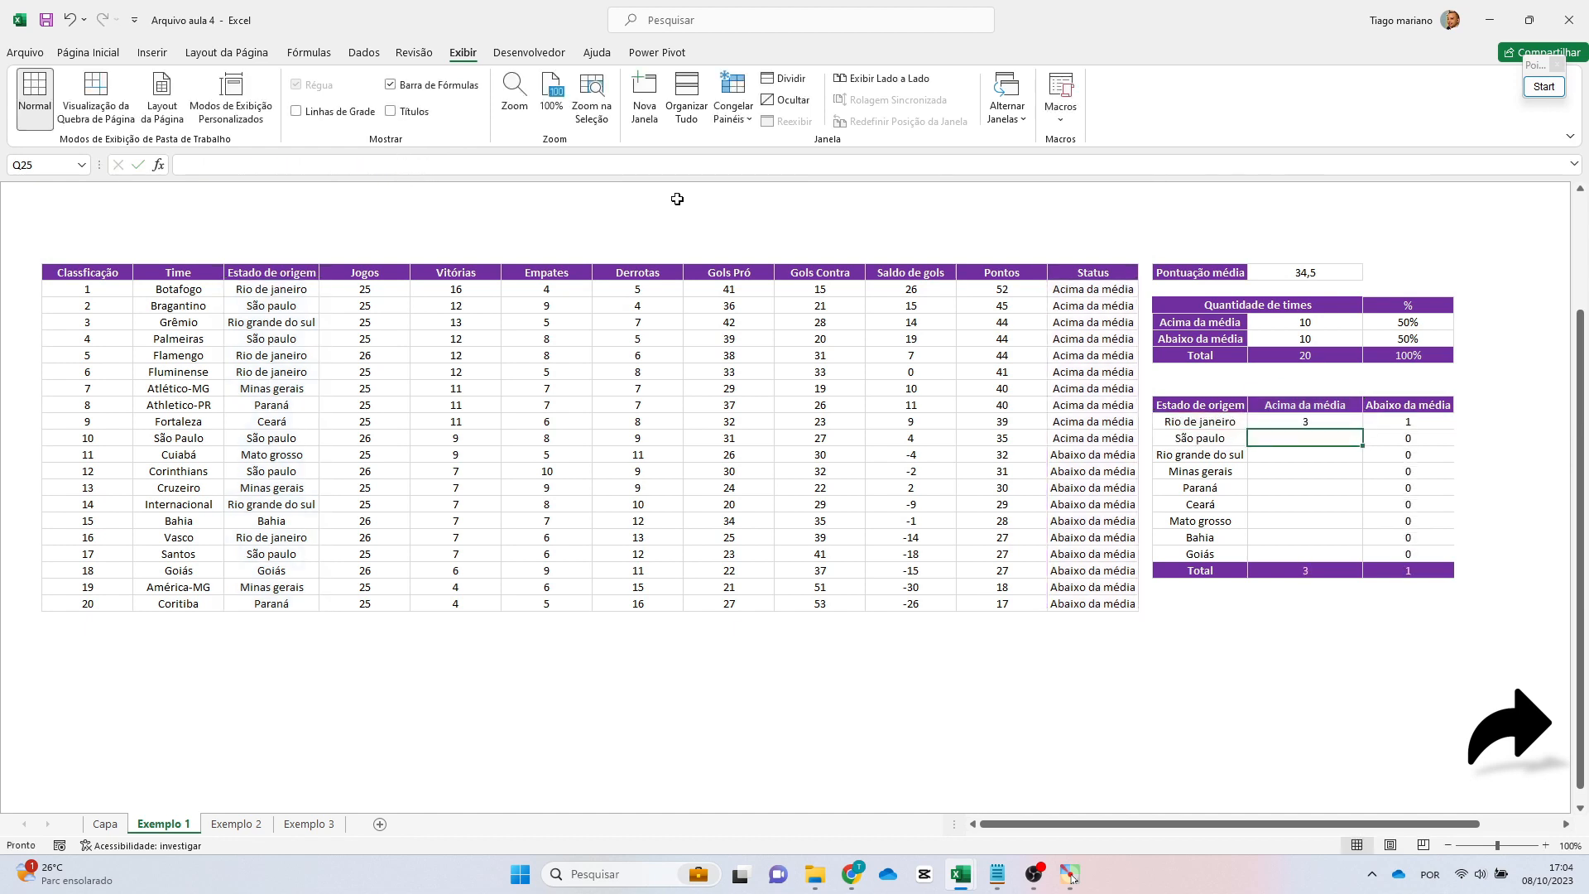
Copy the Rio de janeiro count formula down the Acima da média column to the Goiás row.
key(ctrl+c)
key(Left)
key(ctrl+Down)
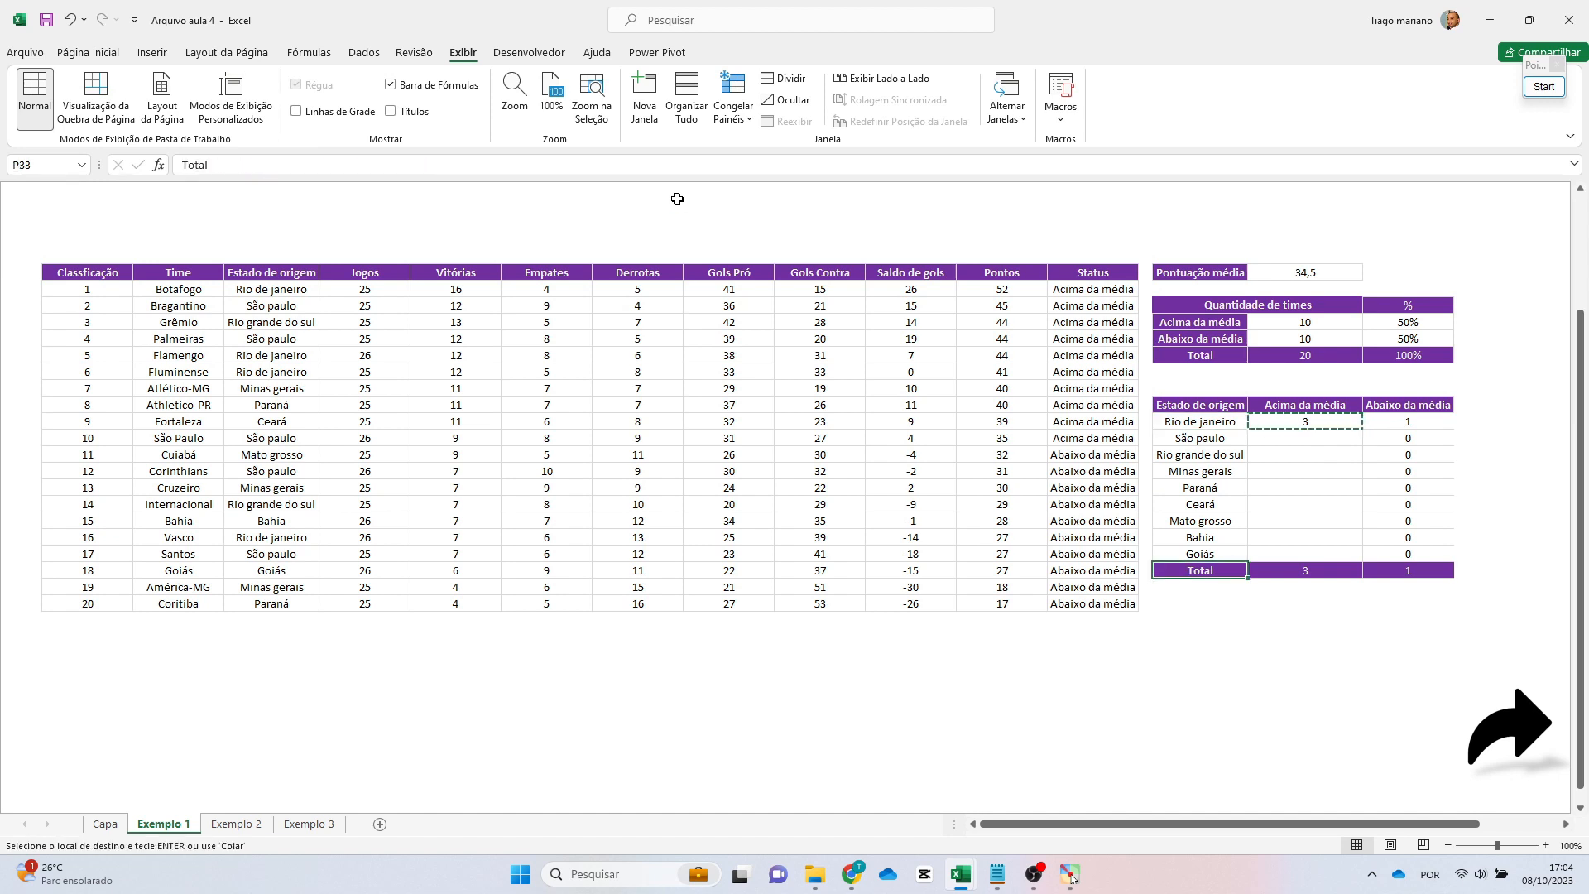
key(Right)
key(Up)
key(ctrl+shift+Up)
key(shift+Down)
key(ctrl+v)
key(Escape)
Clear the existing formulas in the state table's Abaixo da média column, including its Total cell.
key(Right)
key(ctrl+Up)
key(Down)
key(ctrl+shift+Down)
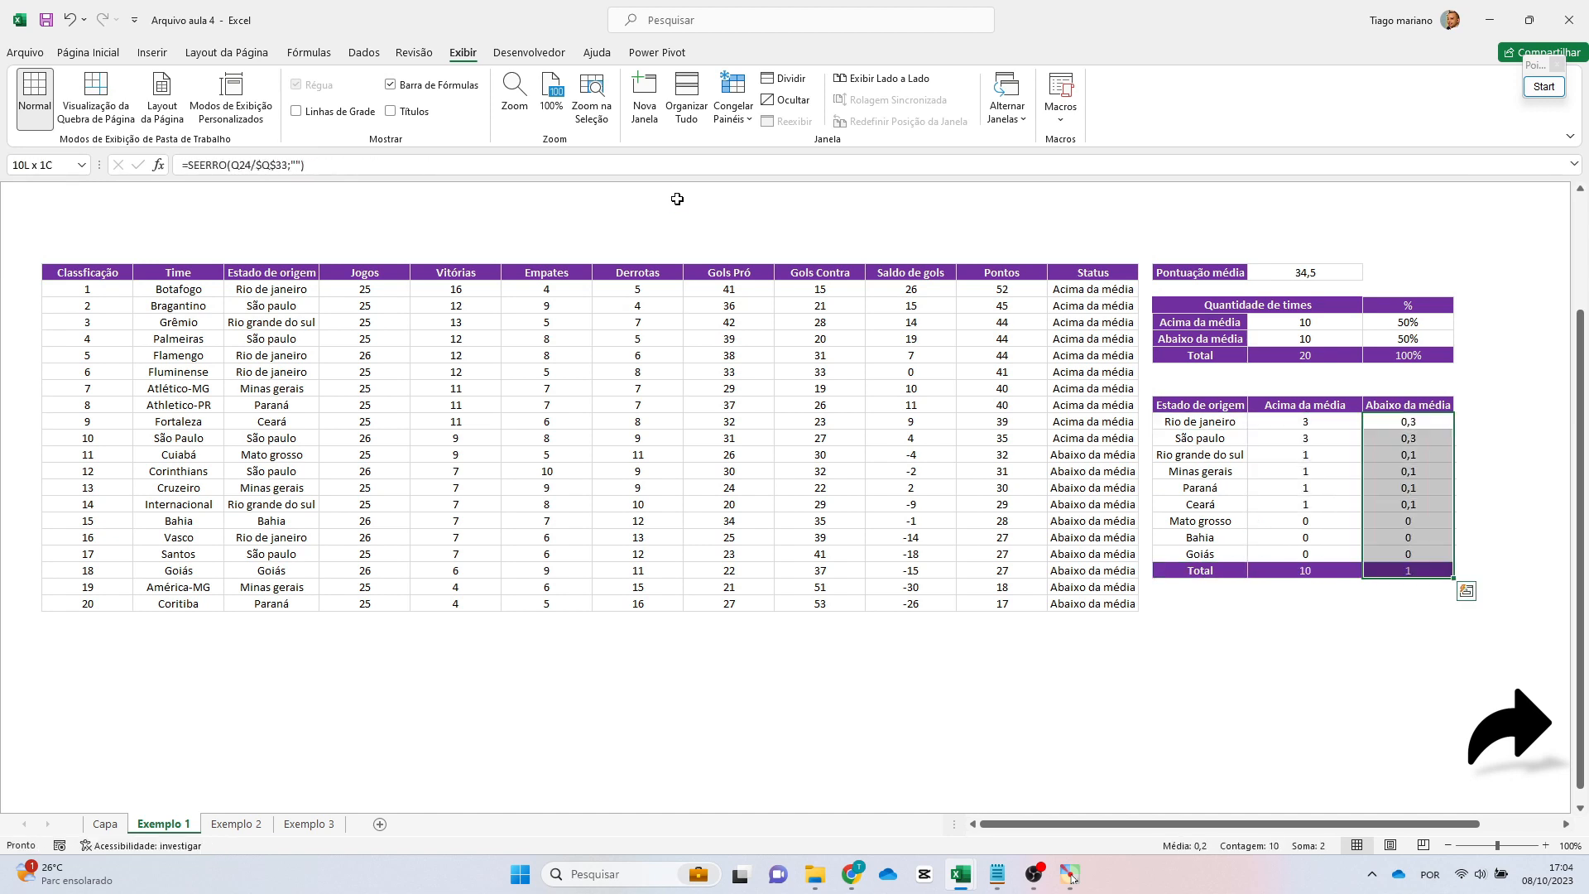
key(Delete)
Copy the Rio de janeiro count formula from the Acima da média column into the Abaixo da média column.
key(Left)
key(ctrl+c)
key(Right)
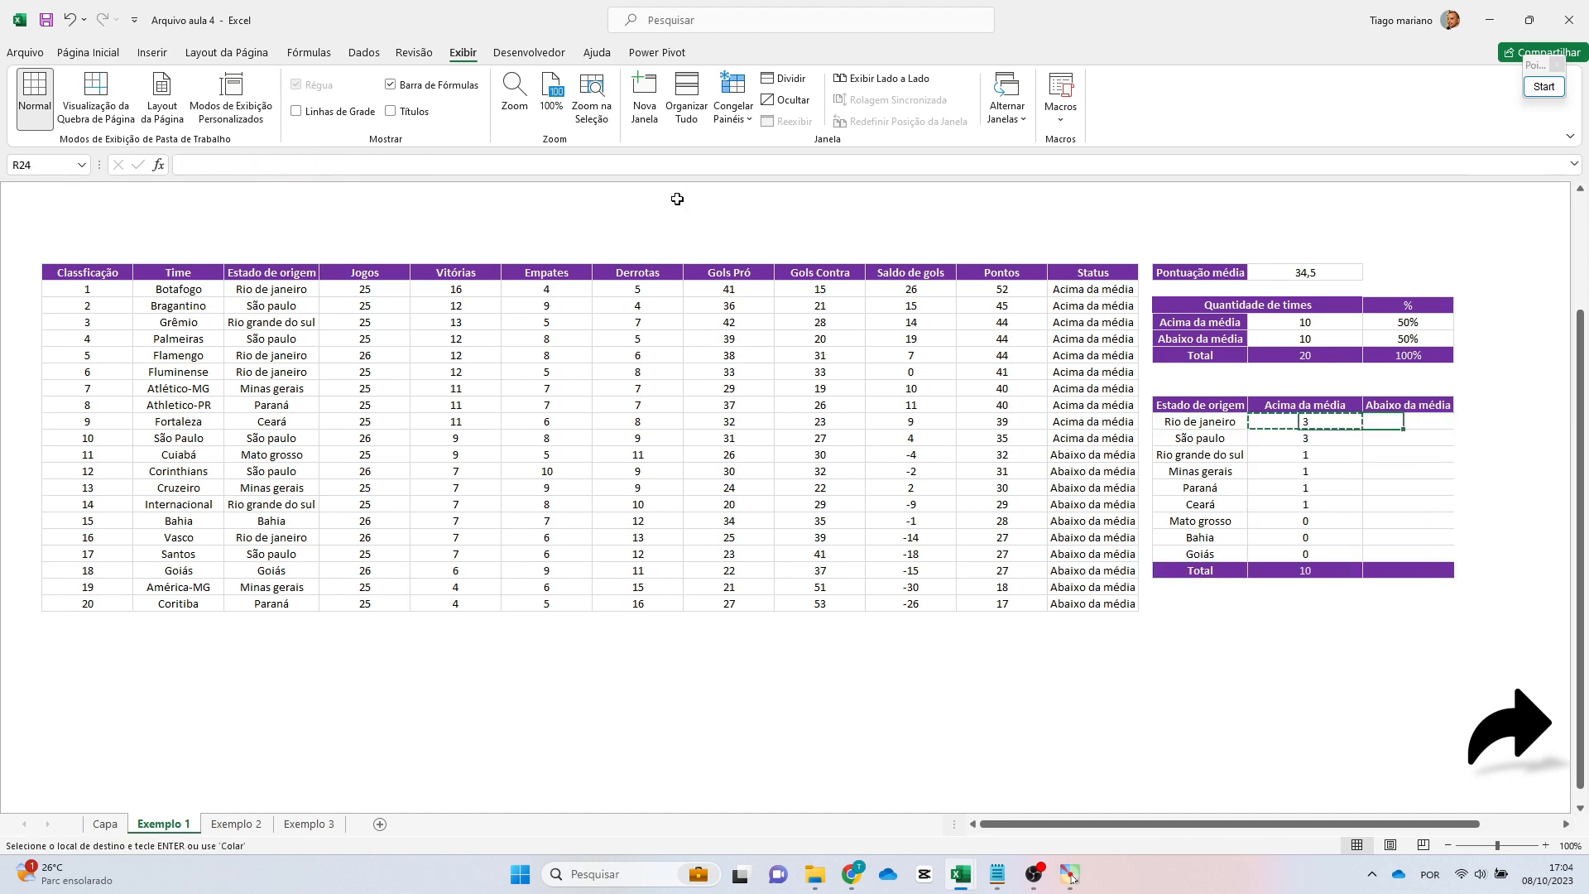
key(ctrl+v)
key(Escape)
Fill the remaining states of the Abaixo da média column down to Goiás with the Rio de janeiro count formula.
key(ctrl+c)
key(Left)
key(ctrl+Down)
key(Right)
key(Up)
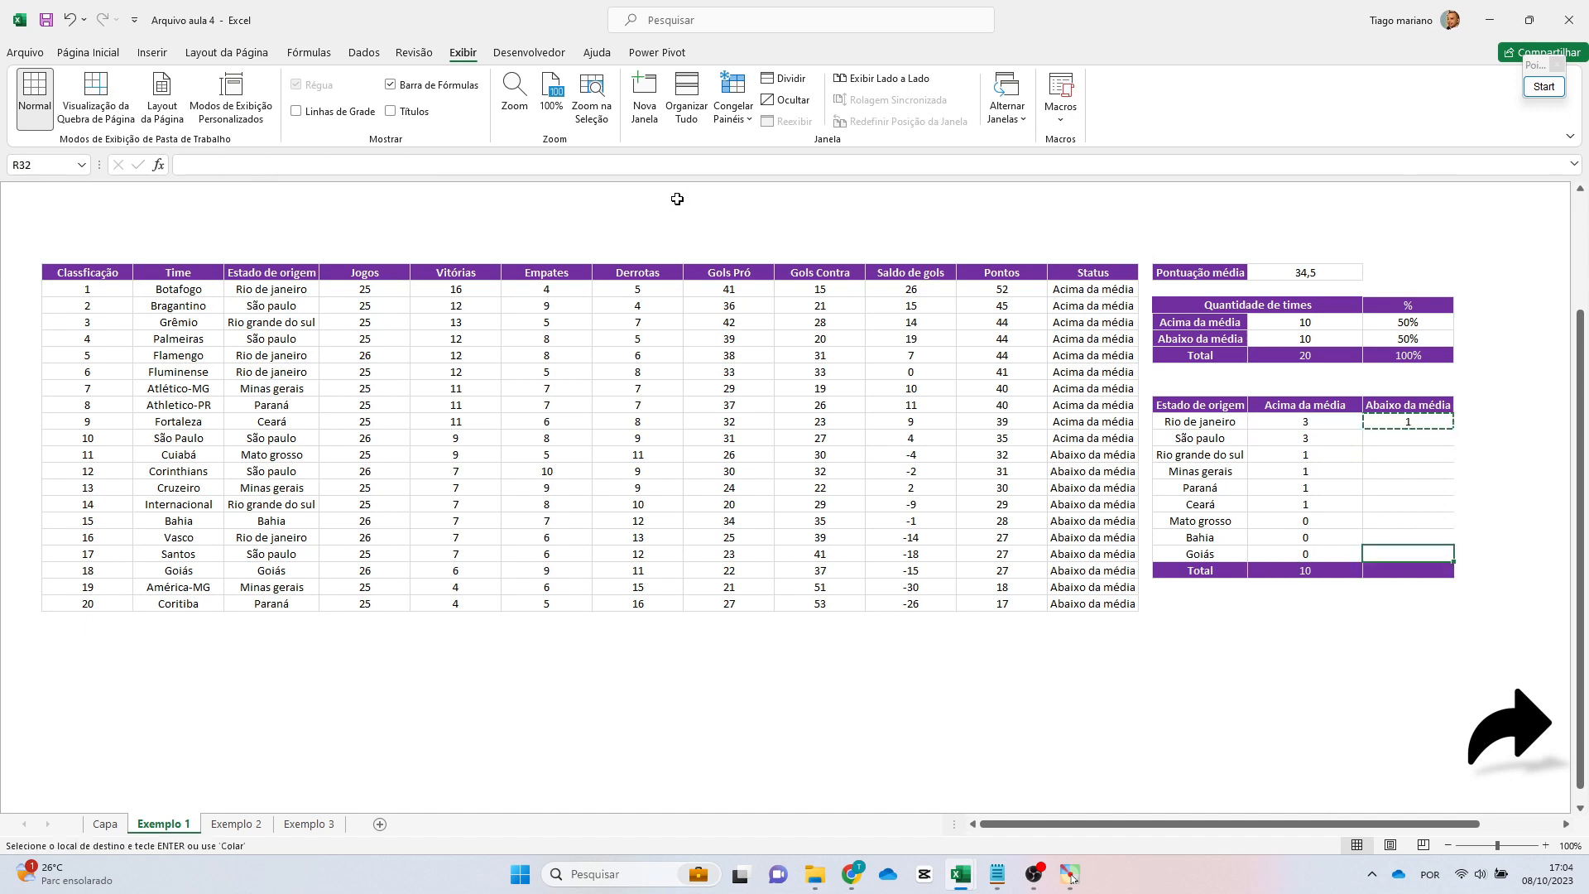
key(ctrl+shift+Up)
key(shift+Down)
key(ctrl+v)
key(Escape)
Copy the SOMA total of the Acima da média column into the Total cell of the Abaixo da média column.
key(Down)
key(Left)
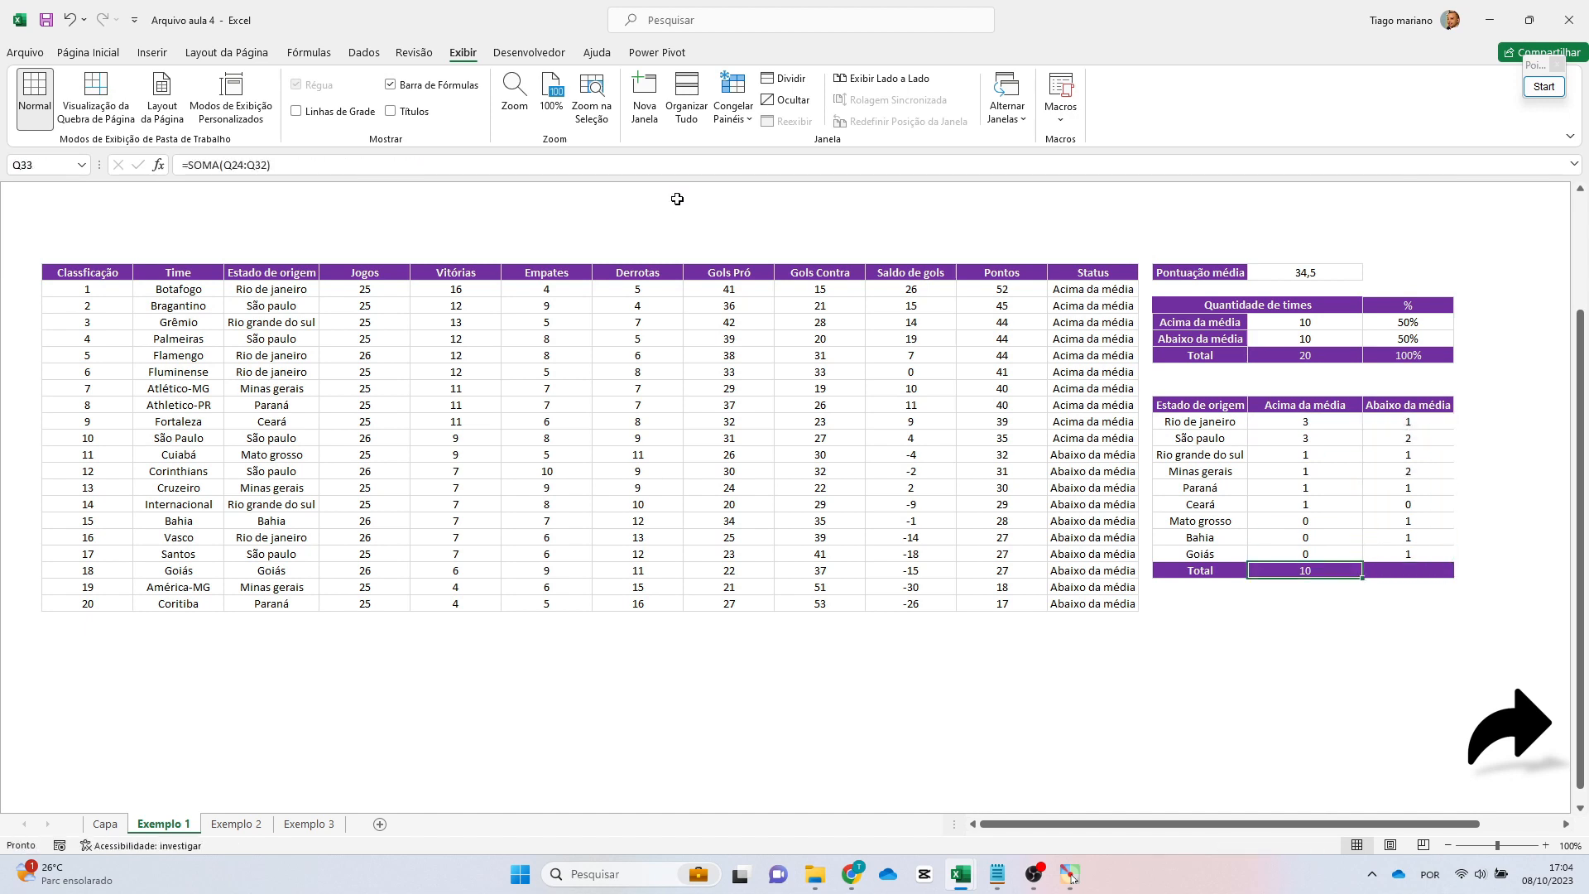
key(ctrl+c)
key(Right)
key(ctrl+v)
key(Down)
key(Escape)
key(Up)
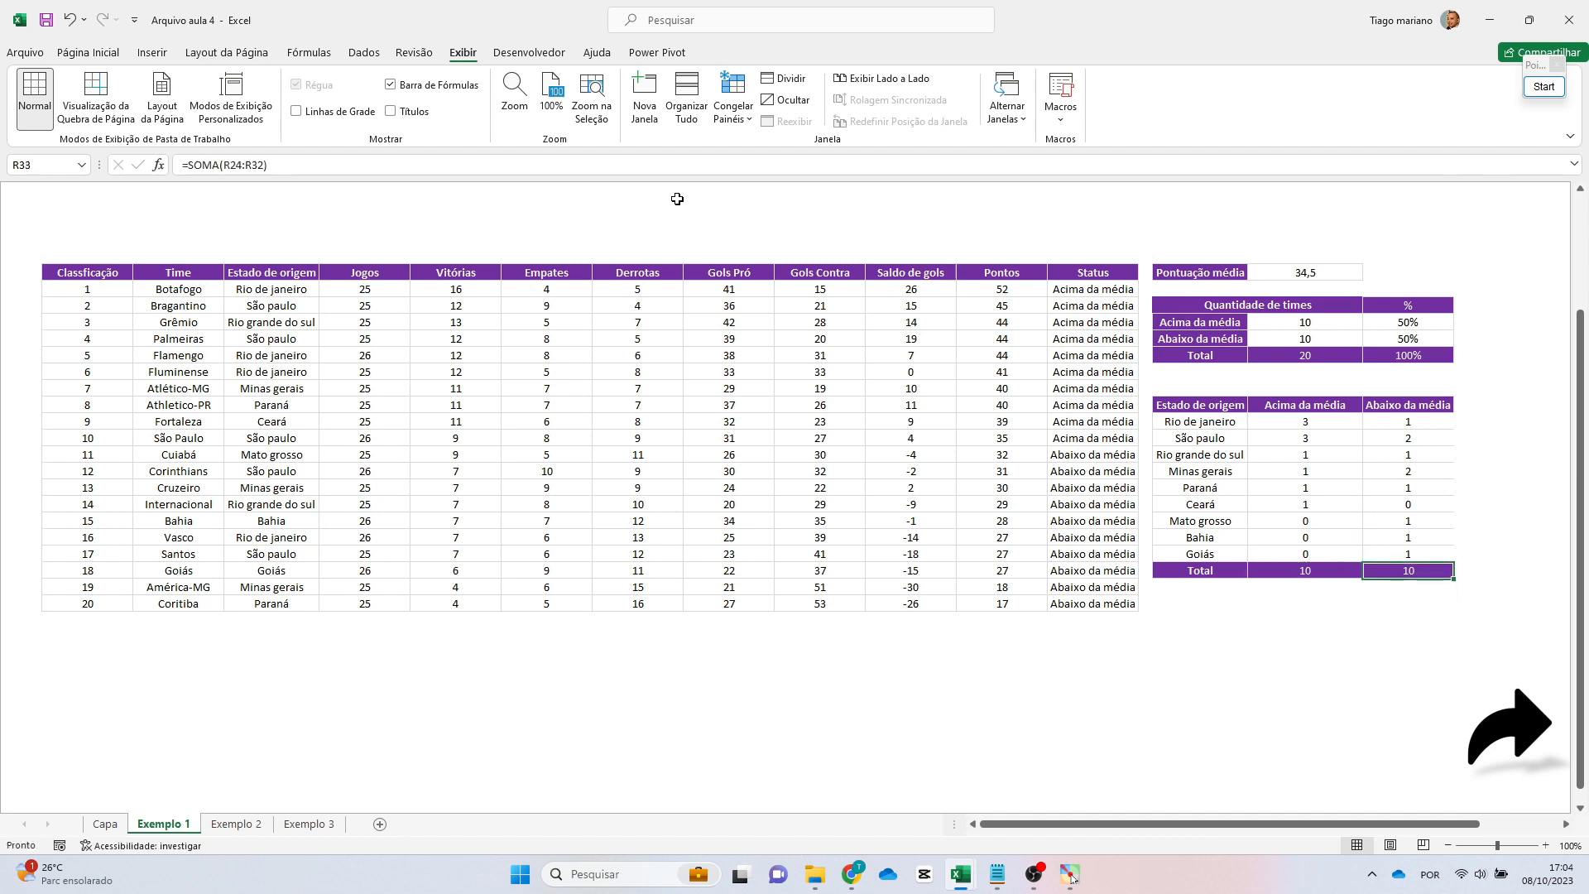
Review the copied formulas in the state table, checking the cell references from the Total row up to Rio grande do sul.
key(F2)
key(Escape)
key(Up)
key(F2)
key(Escape)
key(Up)
key(F2)
key(Escape)
key(Up)
key(F2)
key(Escape)
key(Up)
key(Escape)
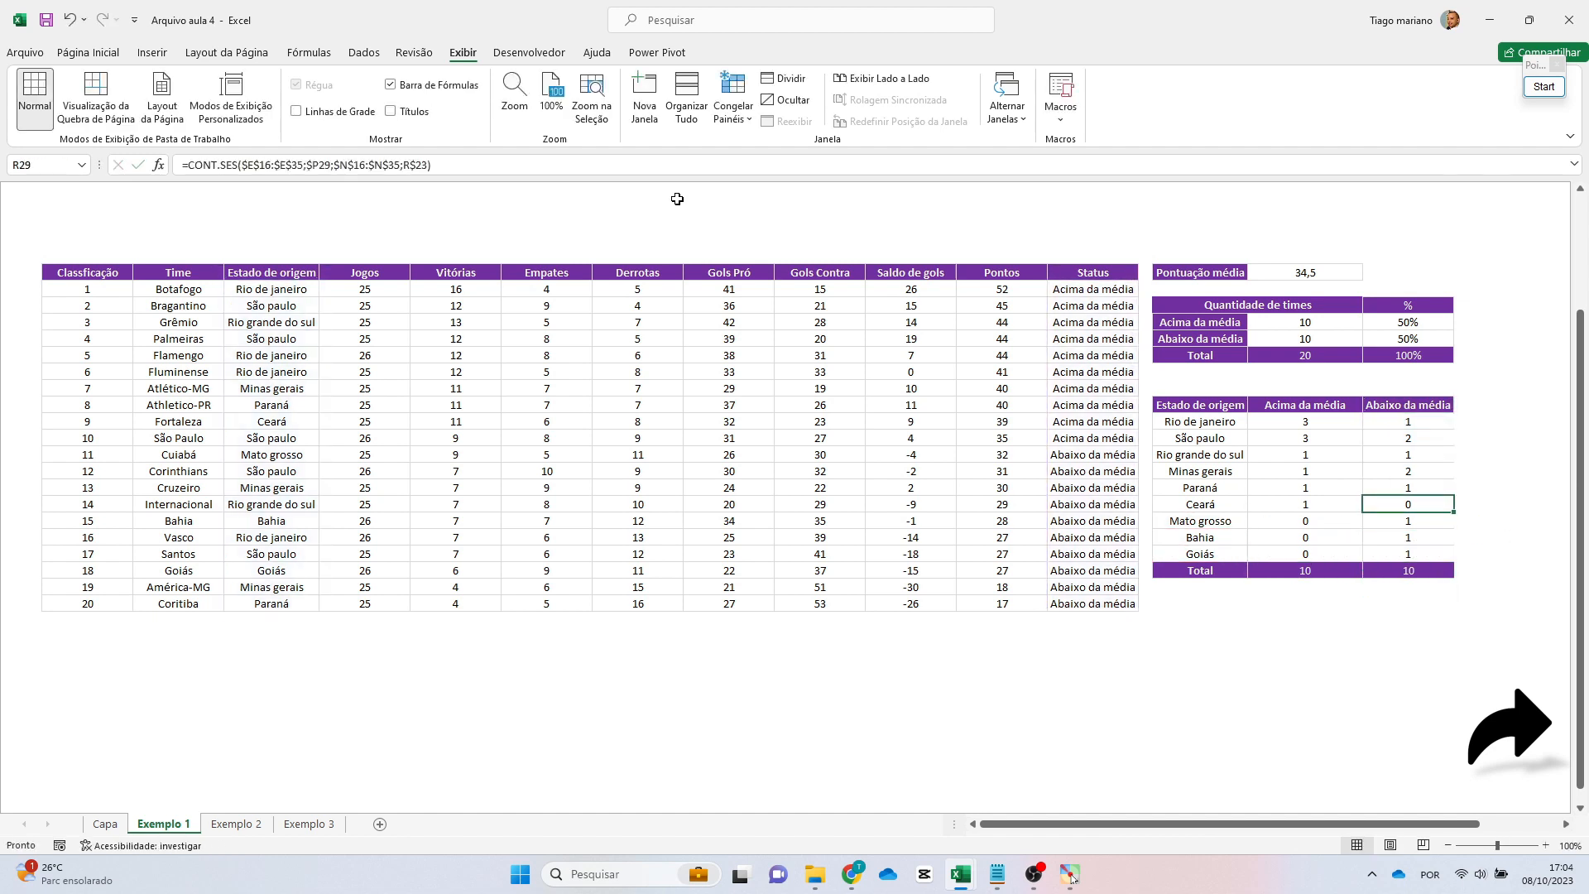
key(Up)
key(Left)
key(Up)
key(Left)
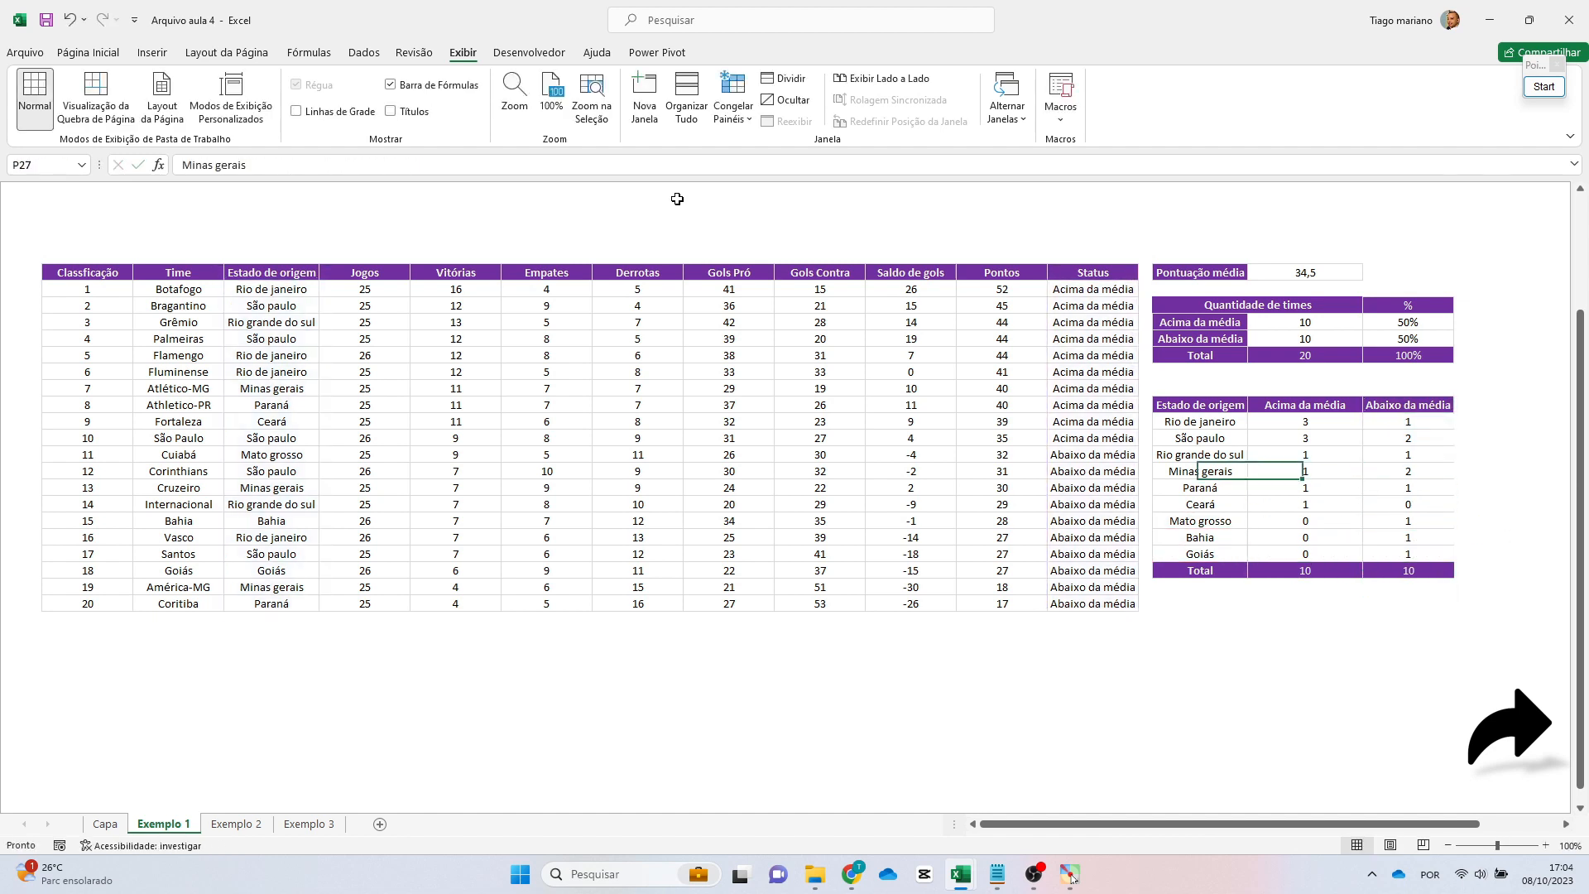
key(Up)
key(Left)
key(Right)
key(Right)
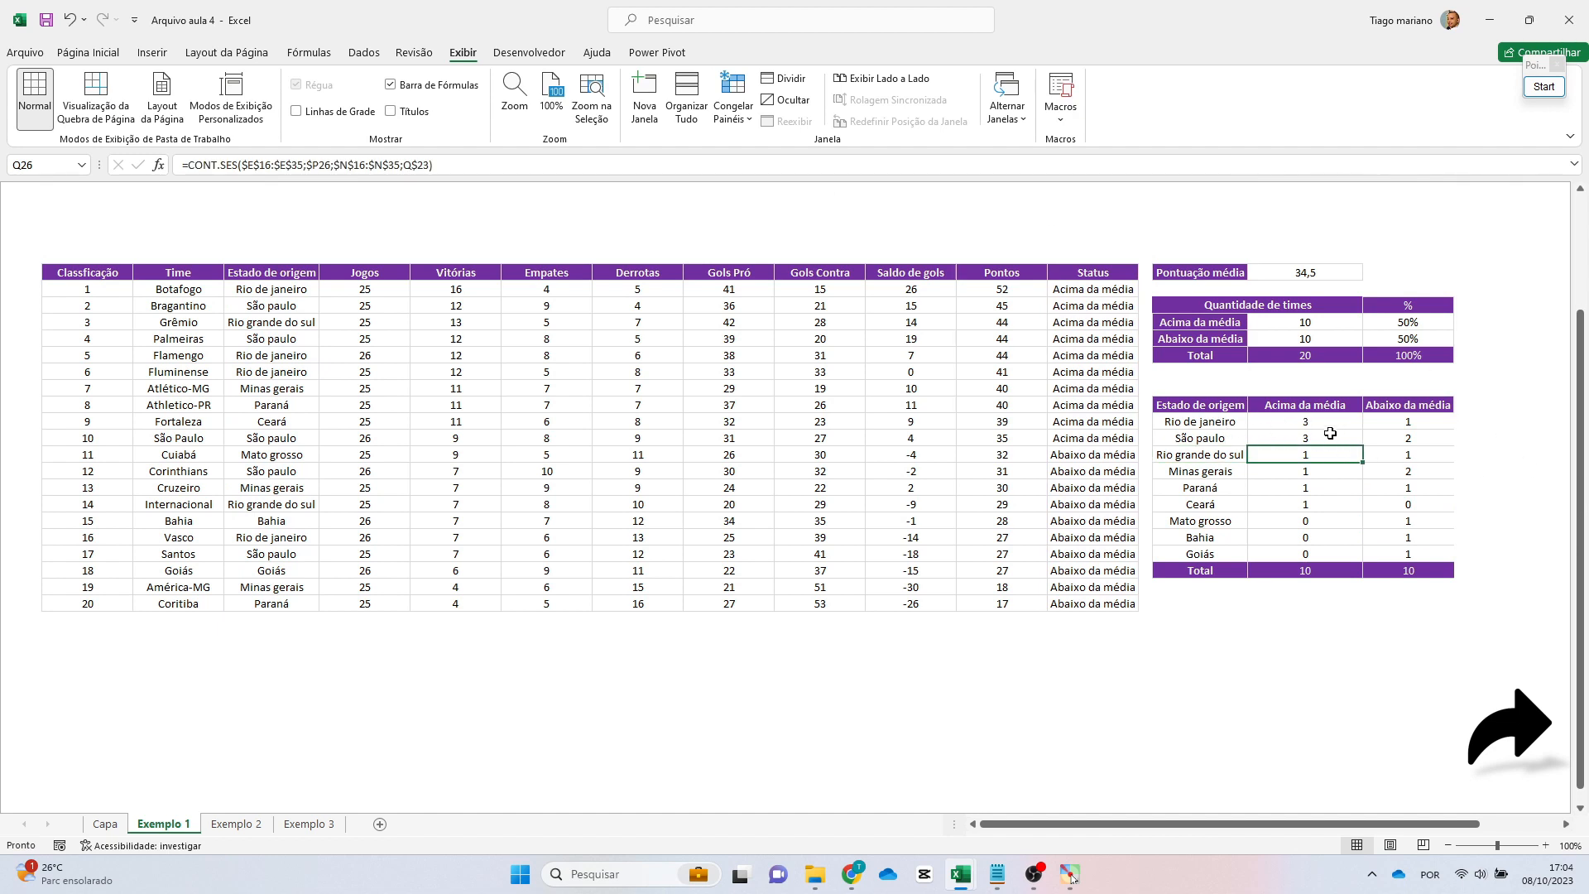
Compare the Acima da média and Abaixo da média counts for Rio de janeiro and São paulo.
drag(1319, 423, 1379, 422)
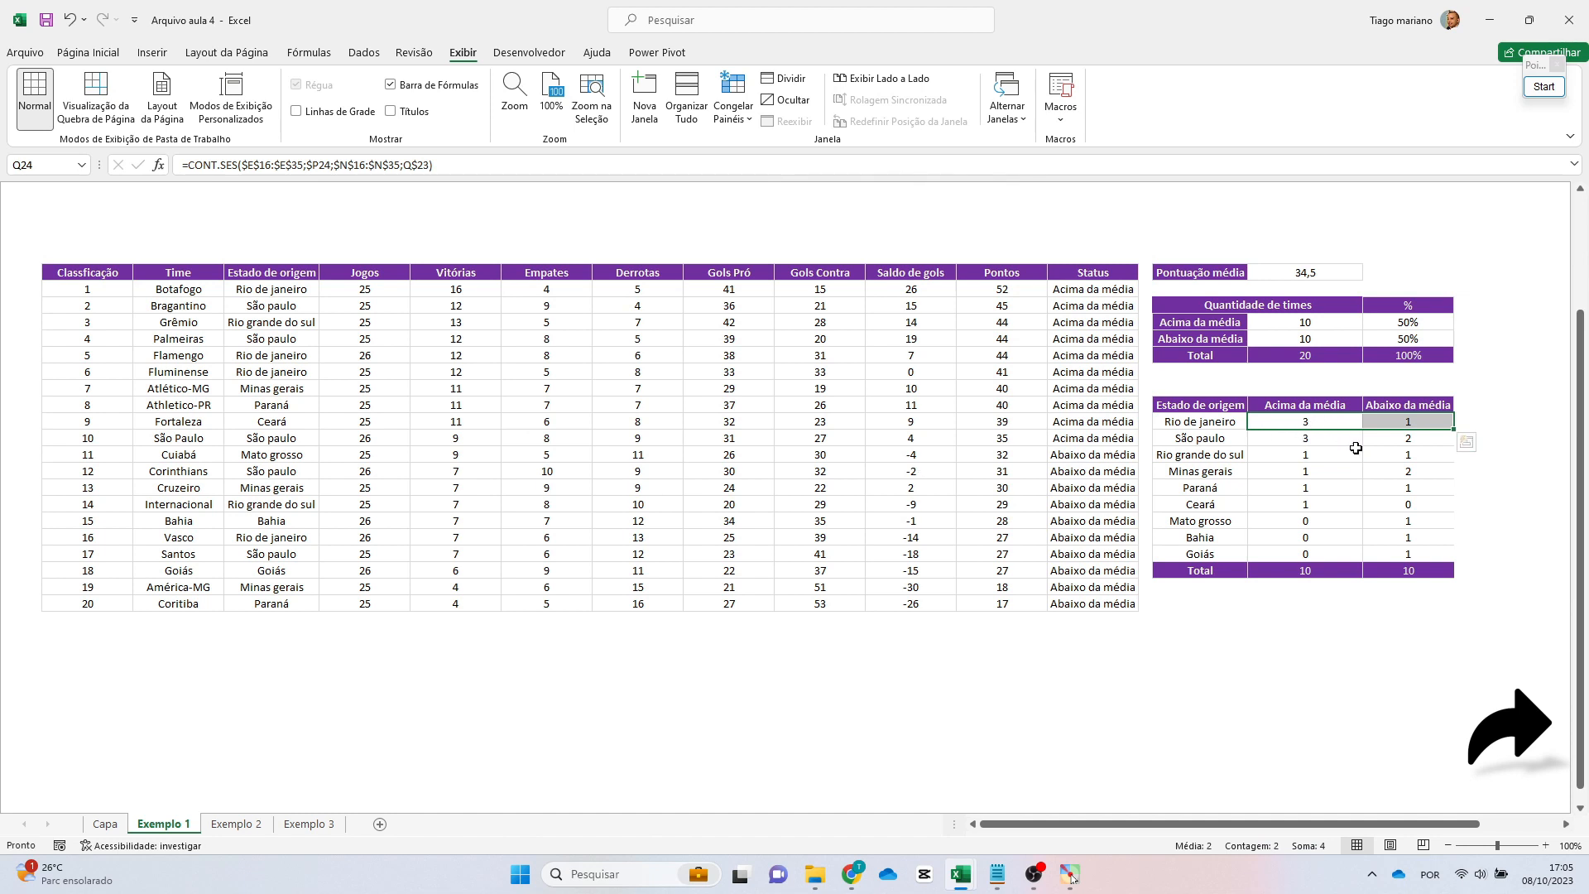
drag(1310, 404, 1311, 422)
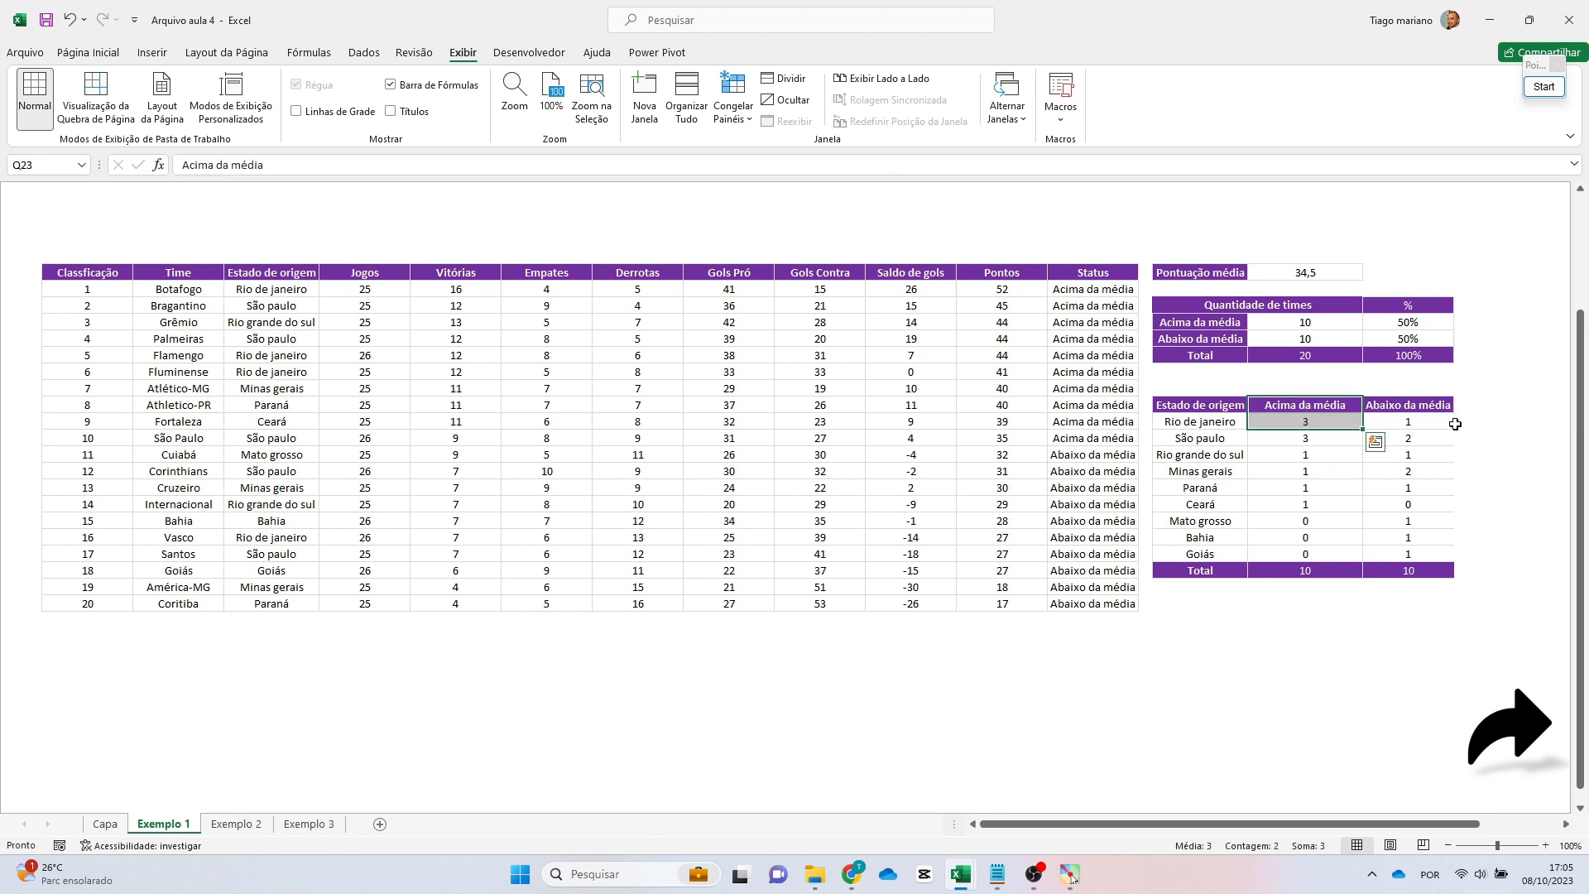
drag(1437, 409, 1433, 421)
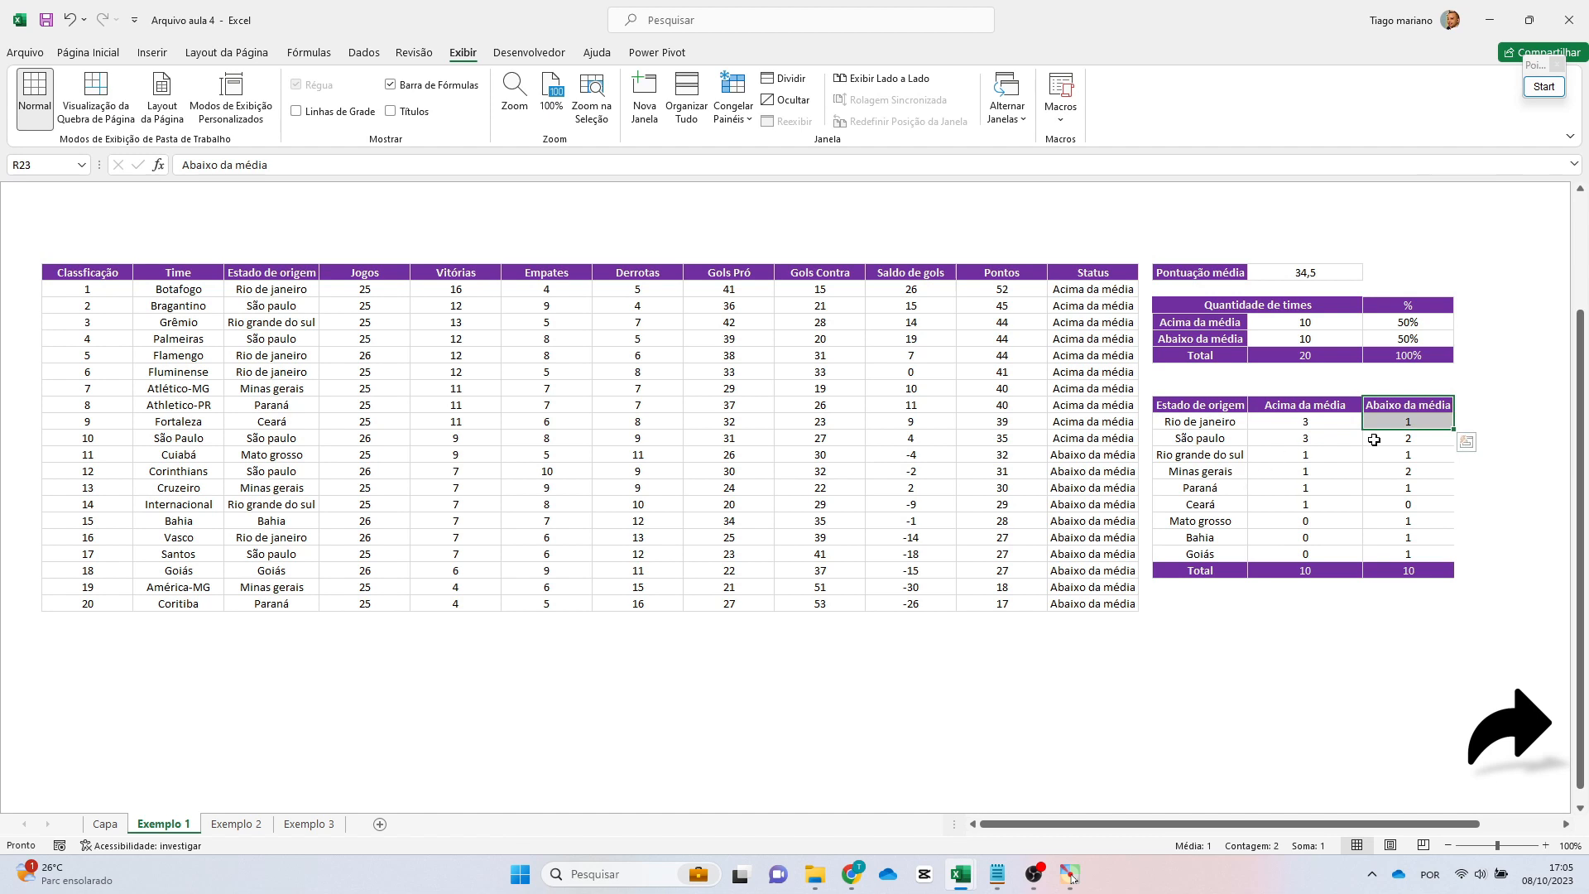
drag(1322, 436, 1390, 440)
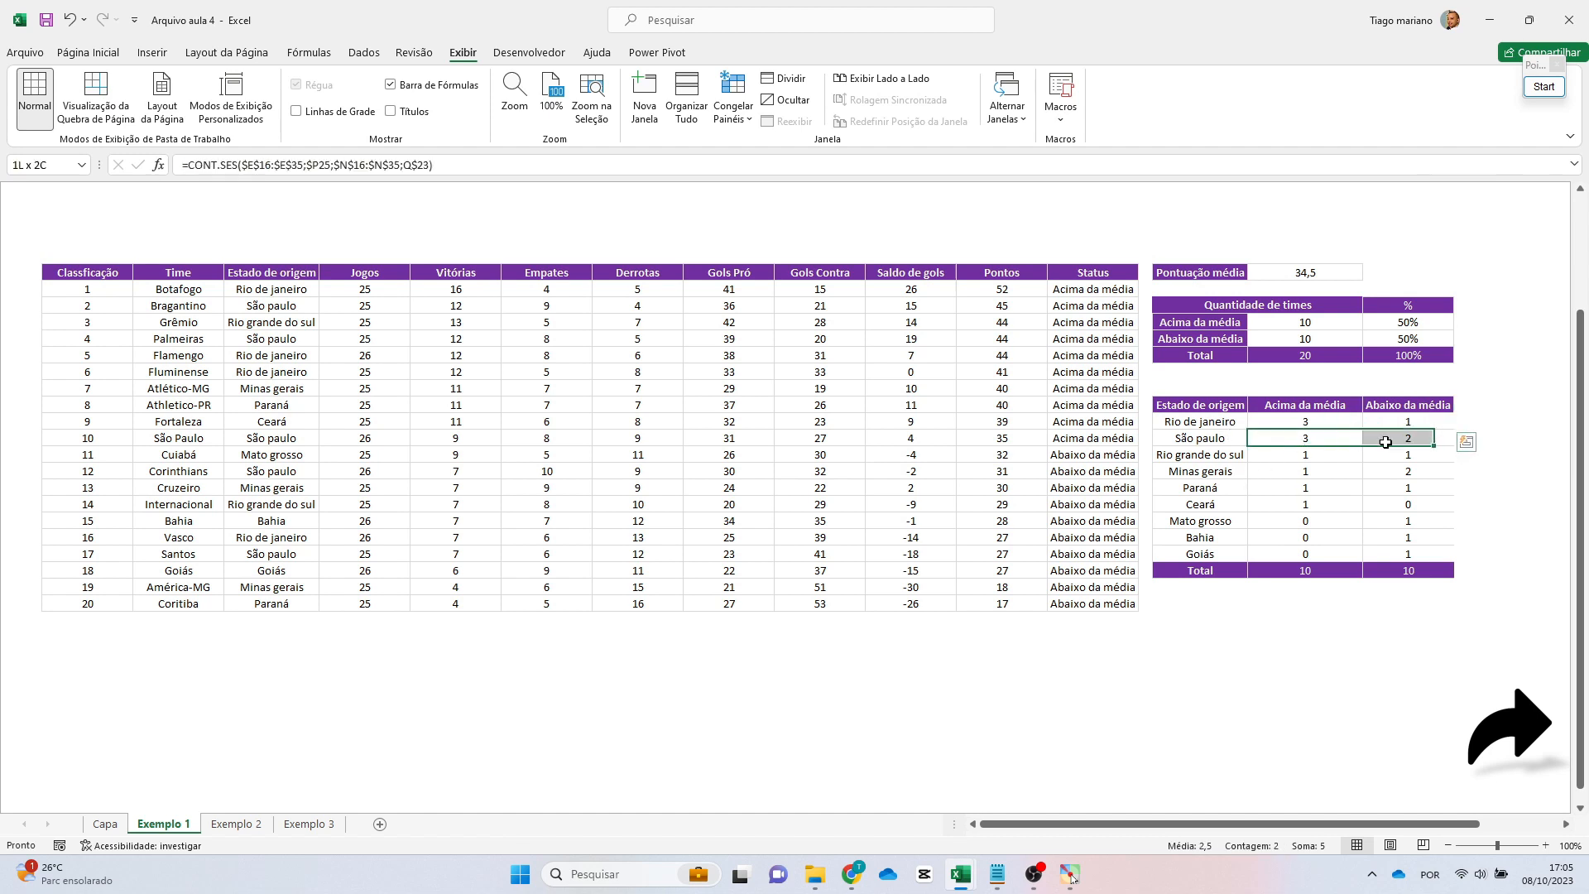
click(1302, 437)
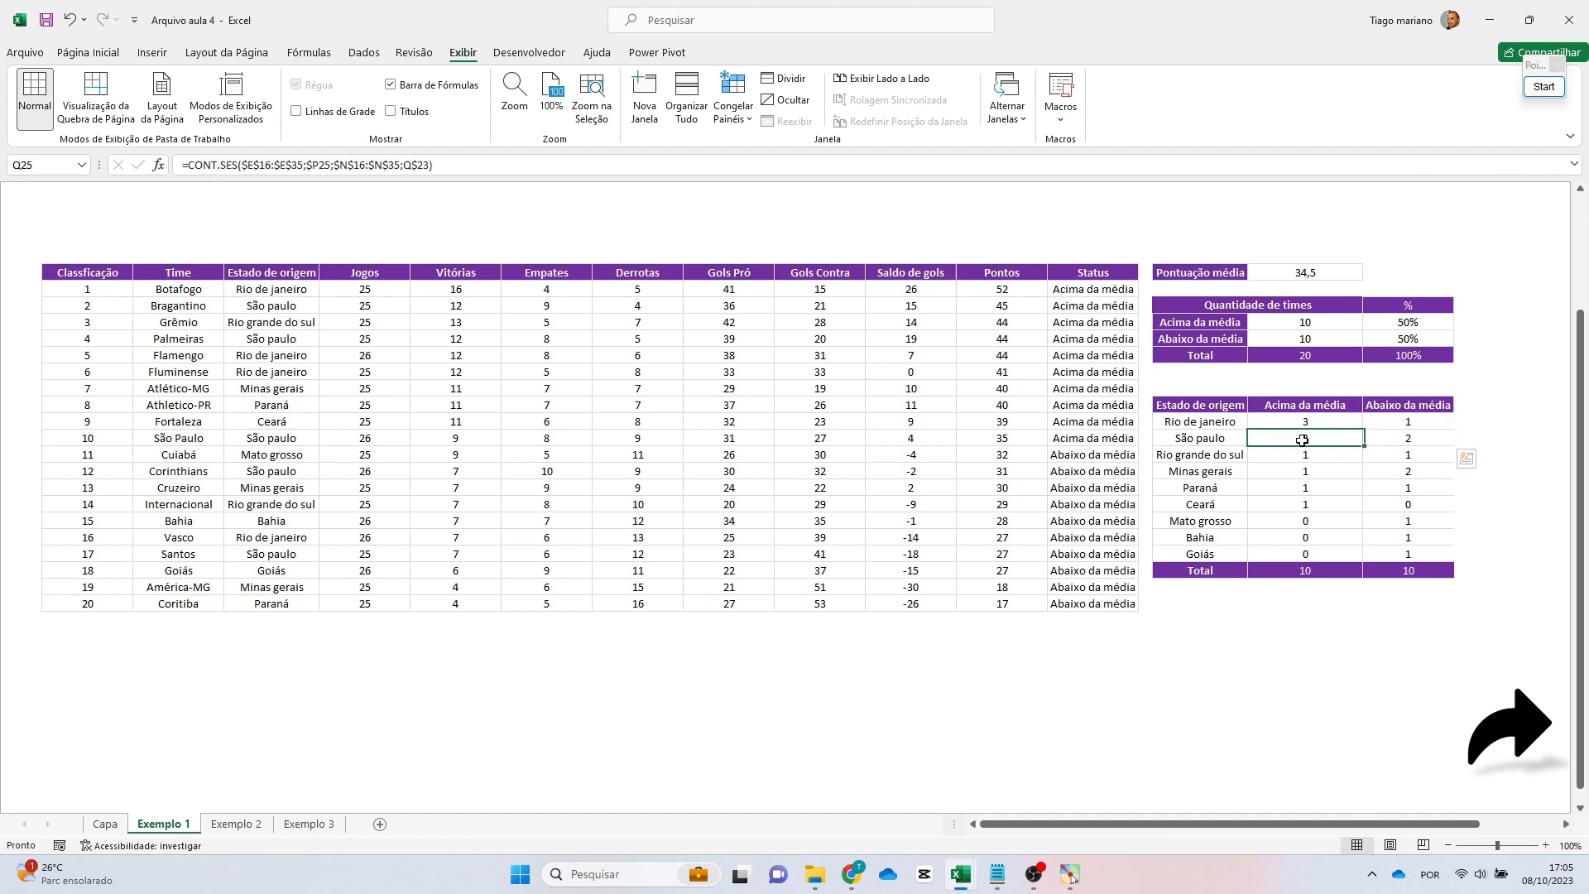
click(1415, 439)
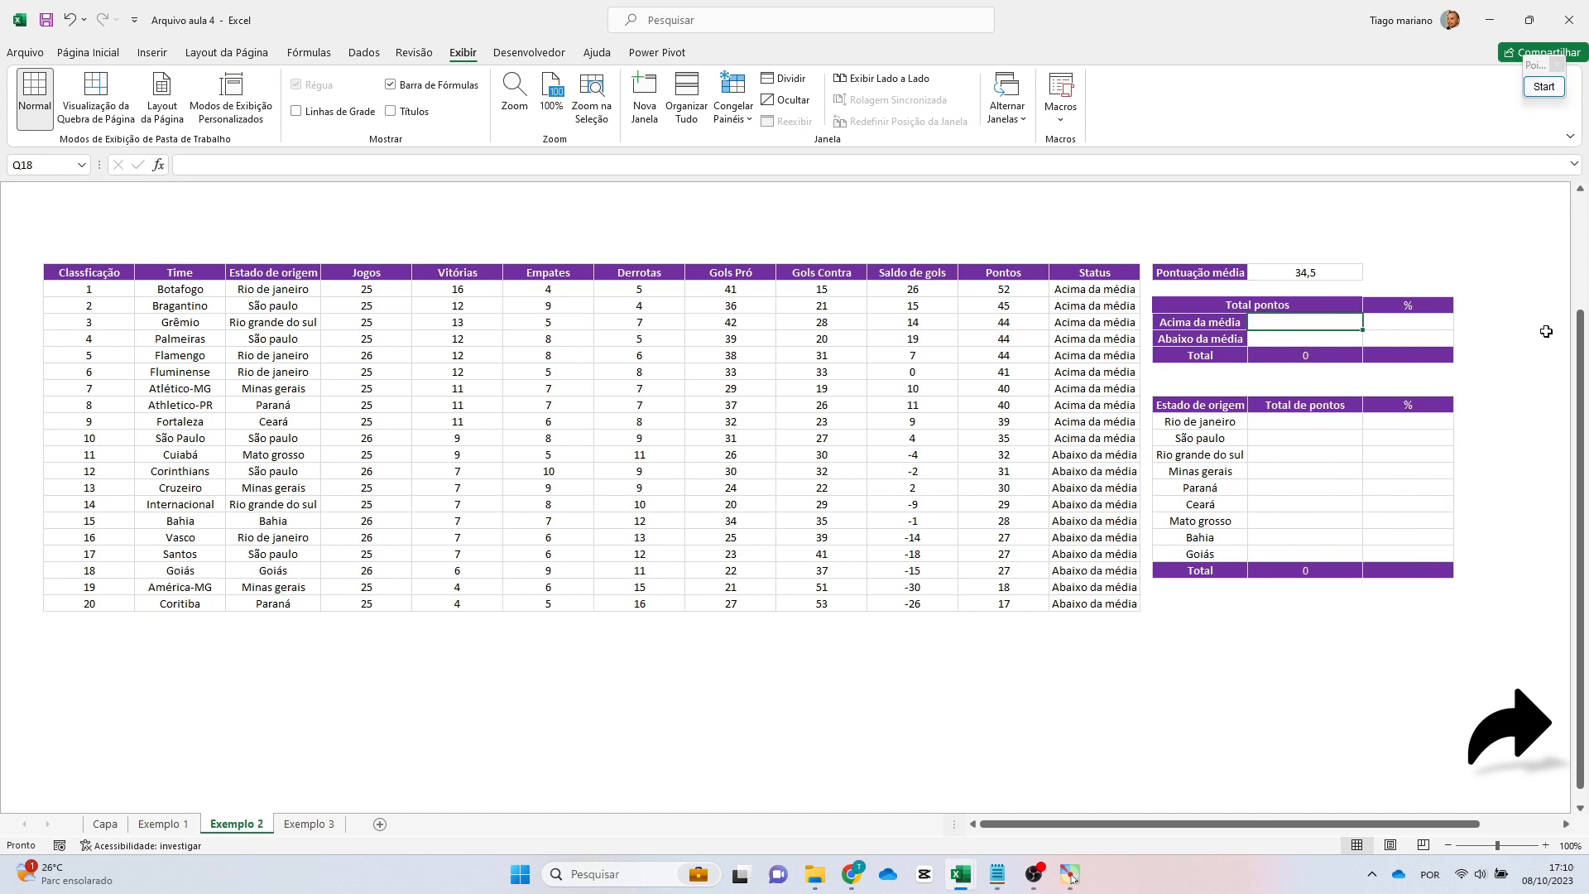
Mark the Acima/Abaixo da média labels and the Estado de origem column on Exemplo 2 with red rectangles, and end the annotation.
click(1543, 86)
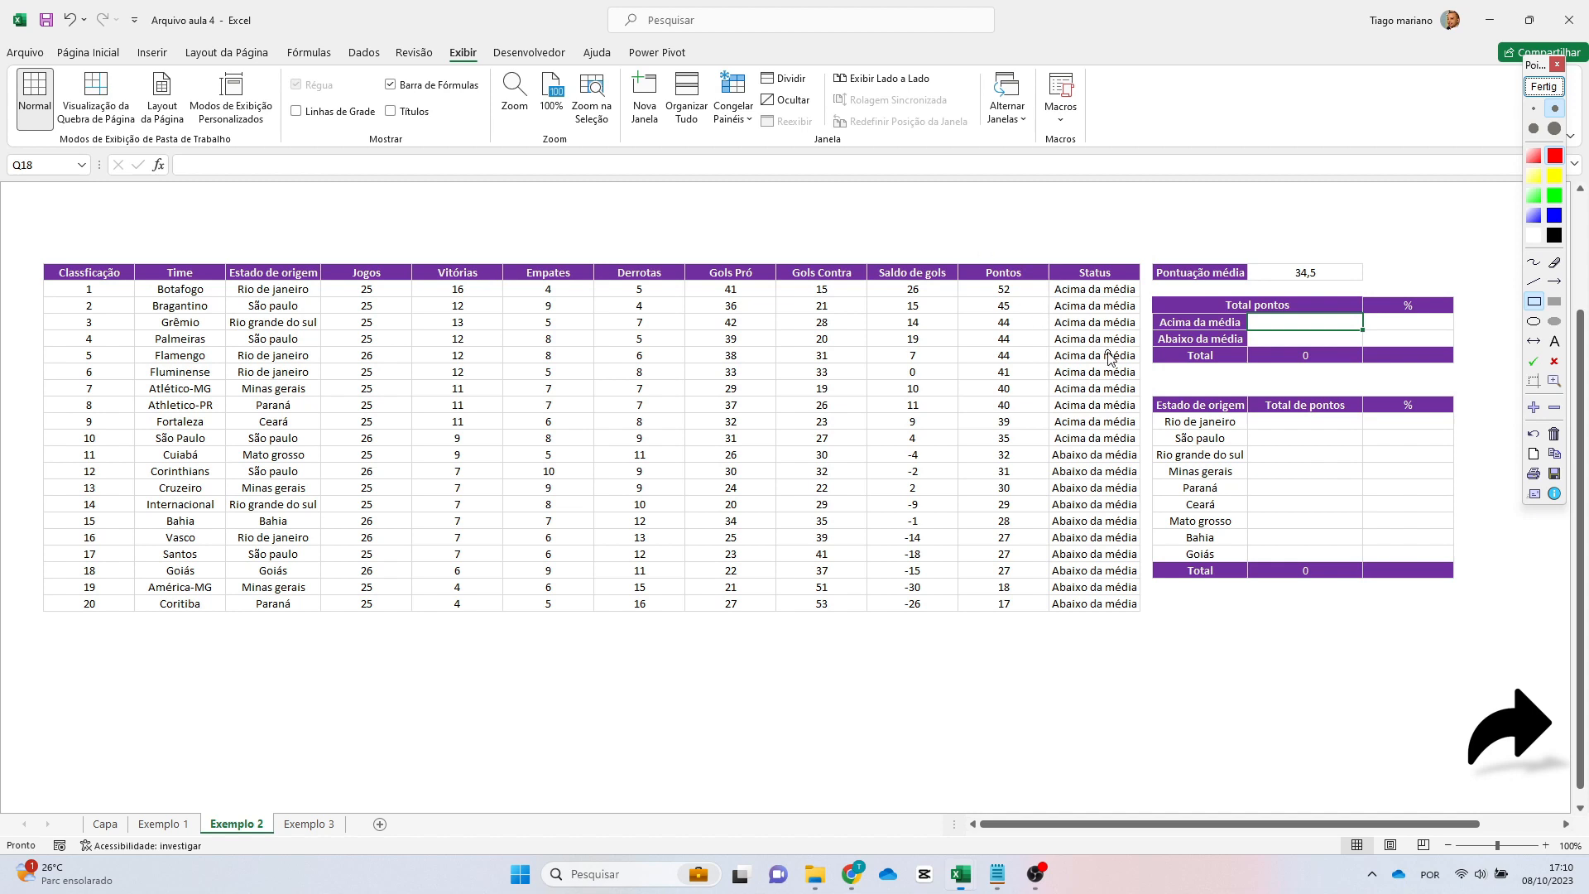
drag(1139, 312, 1251, 357)
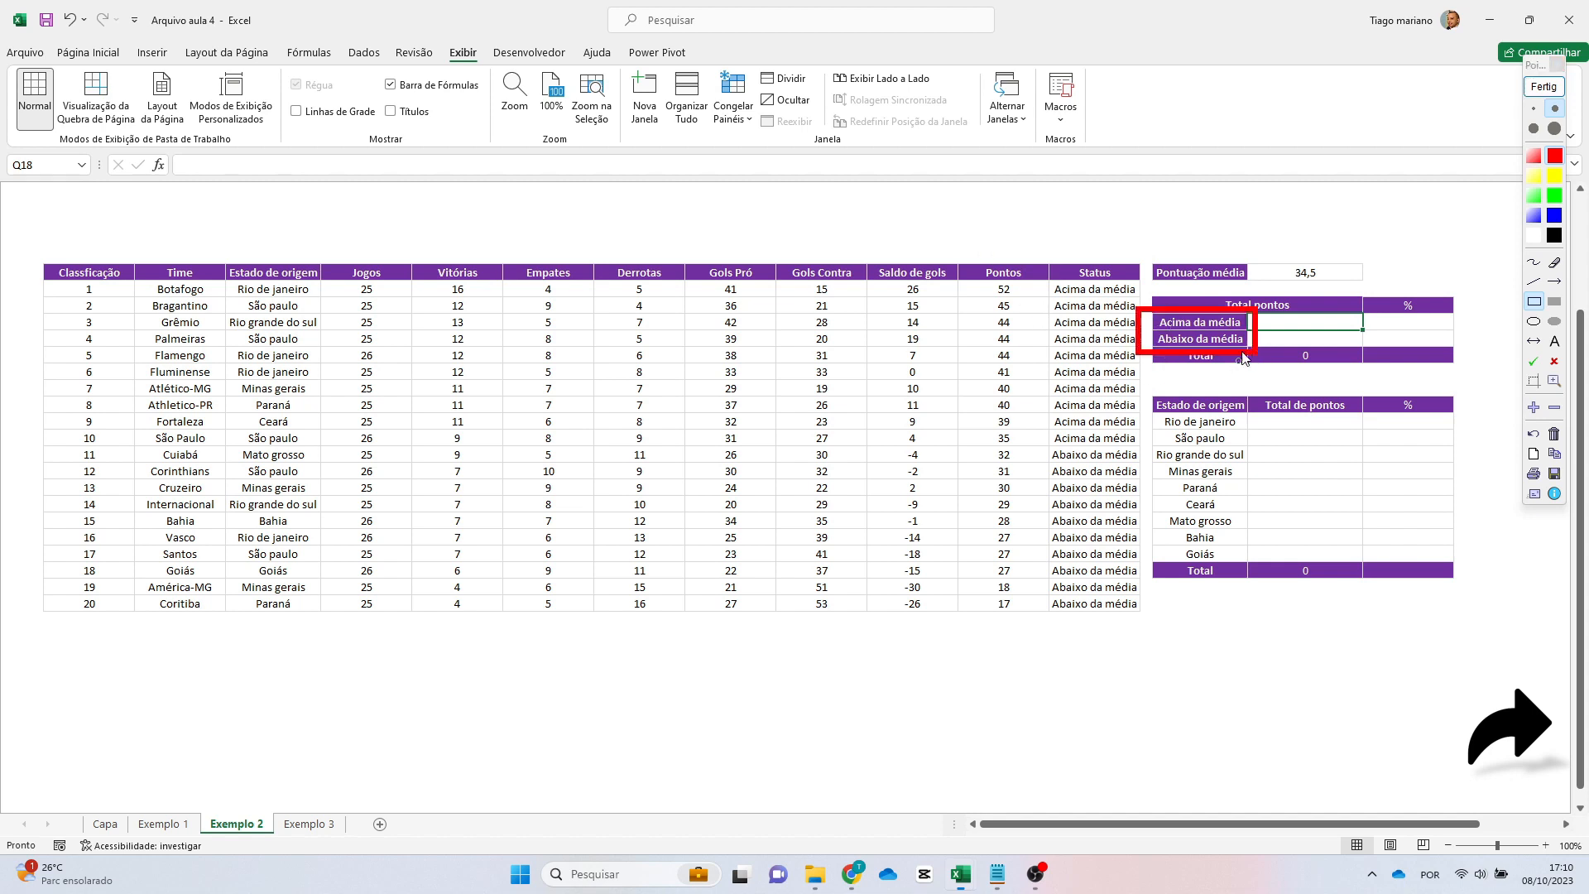
drag(1155, 384, 1256, 606)
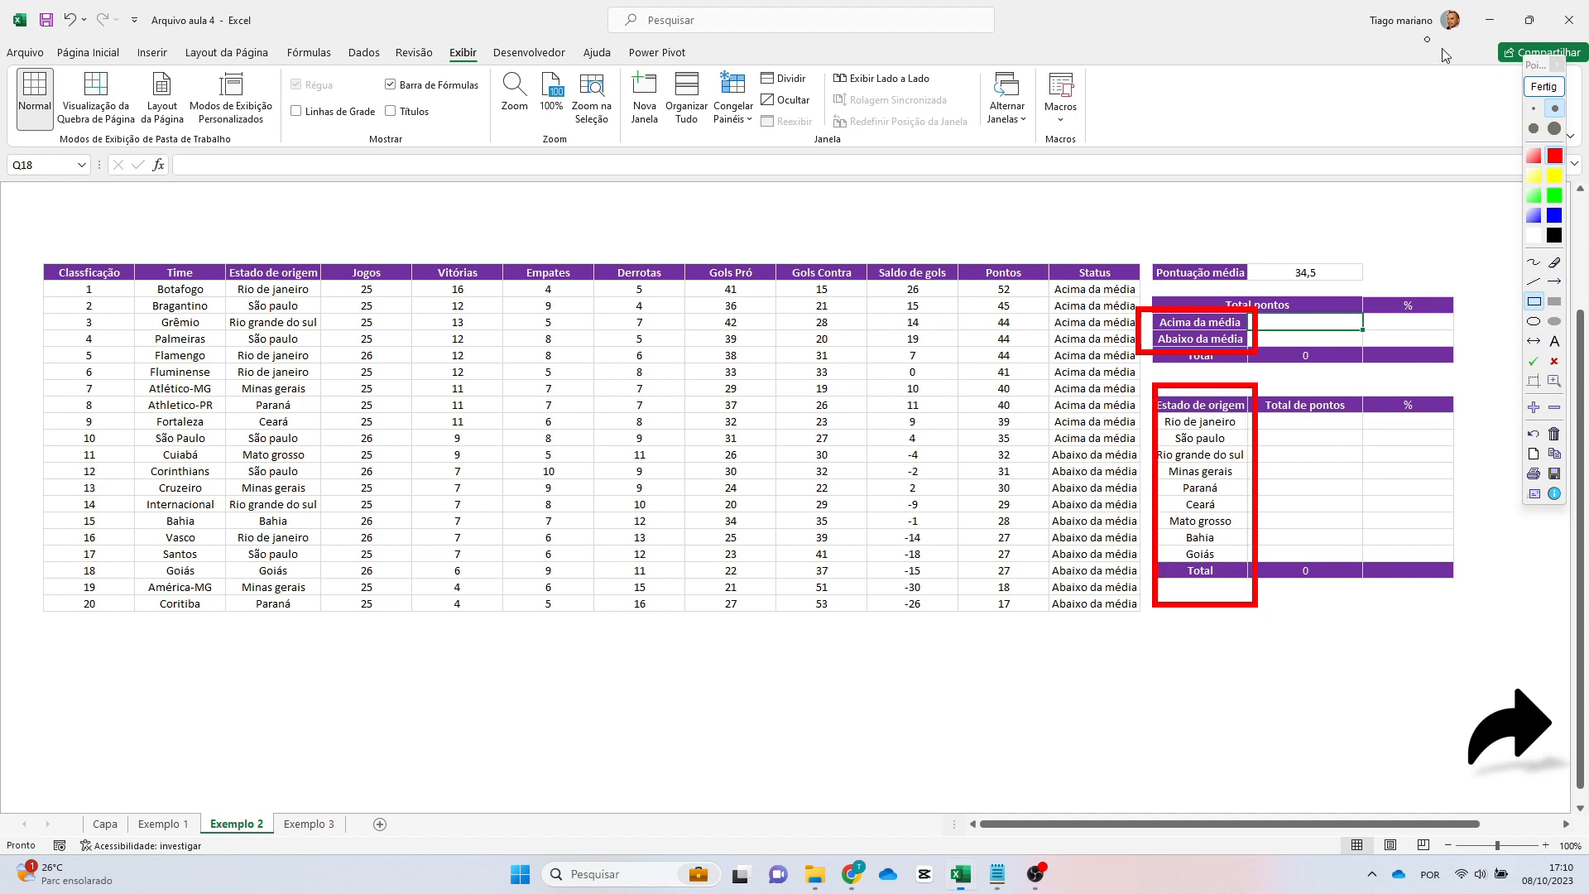
click(1544, 87)
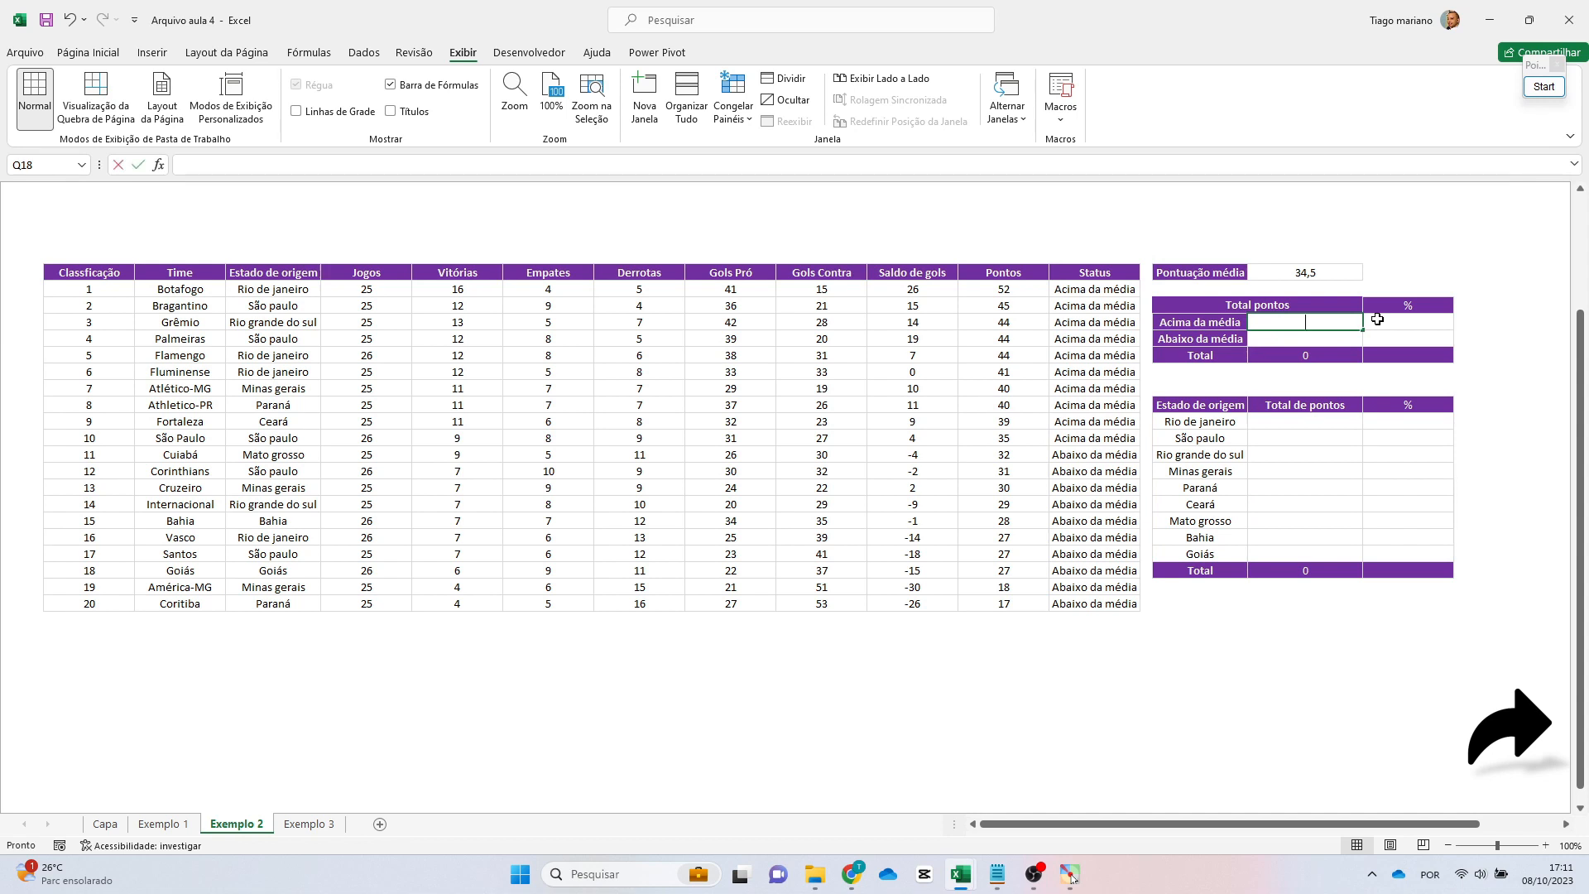
Begin a SOMASES formula in the Acima da média cell of the Total pontos table, with the Pontos values $M$16:$M$35 as sum range.
text(=somases)
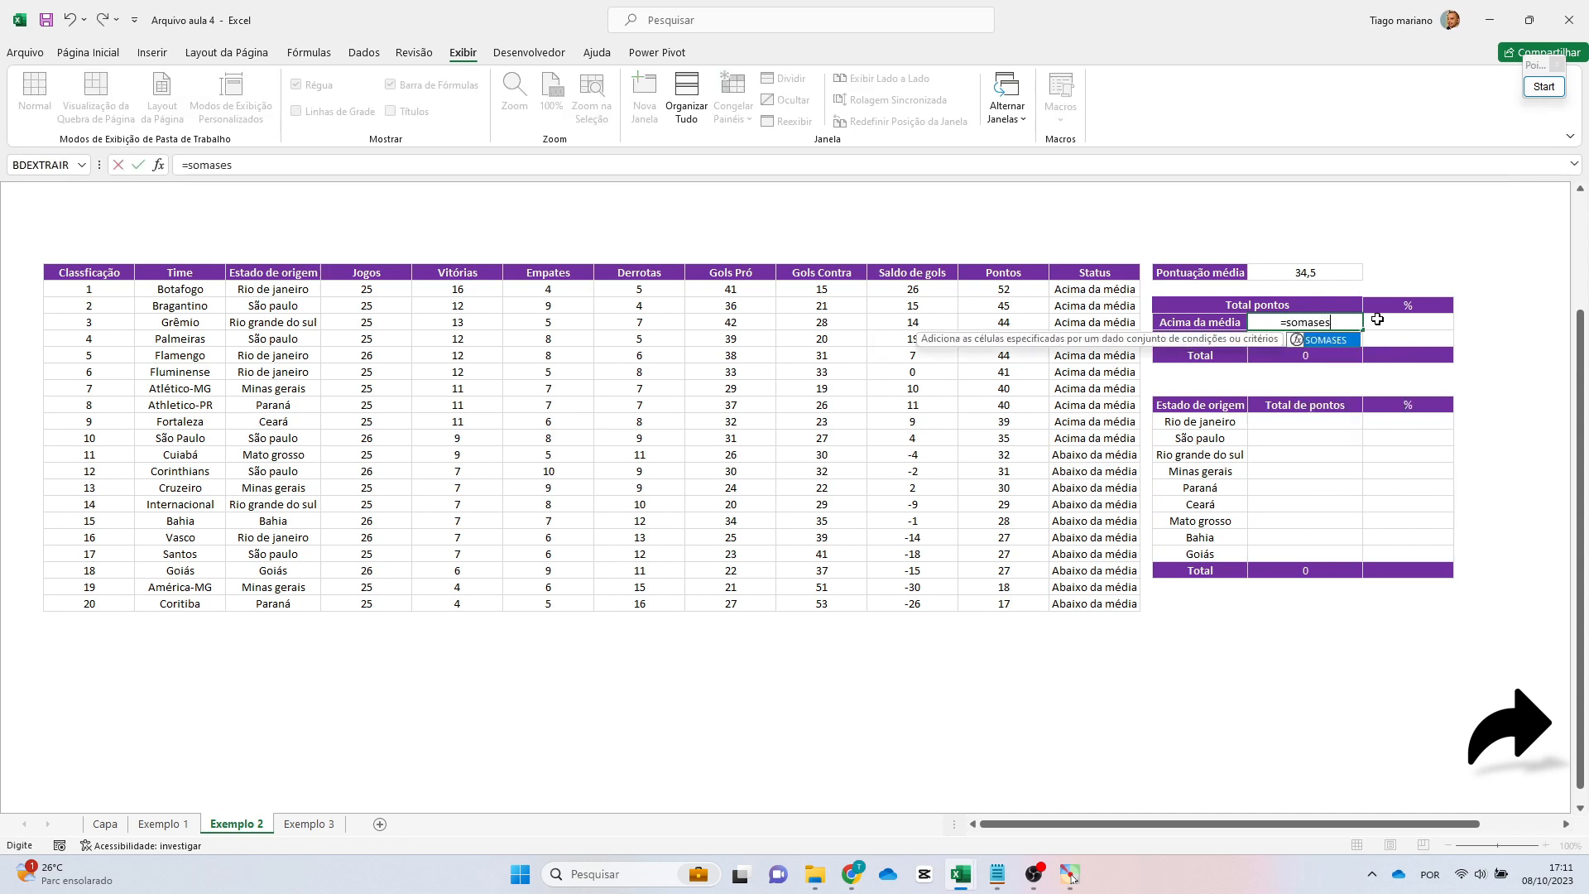
key(Tab)
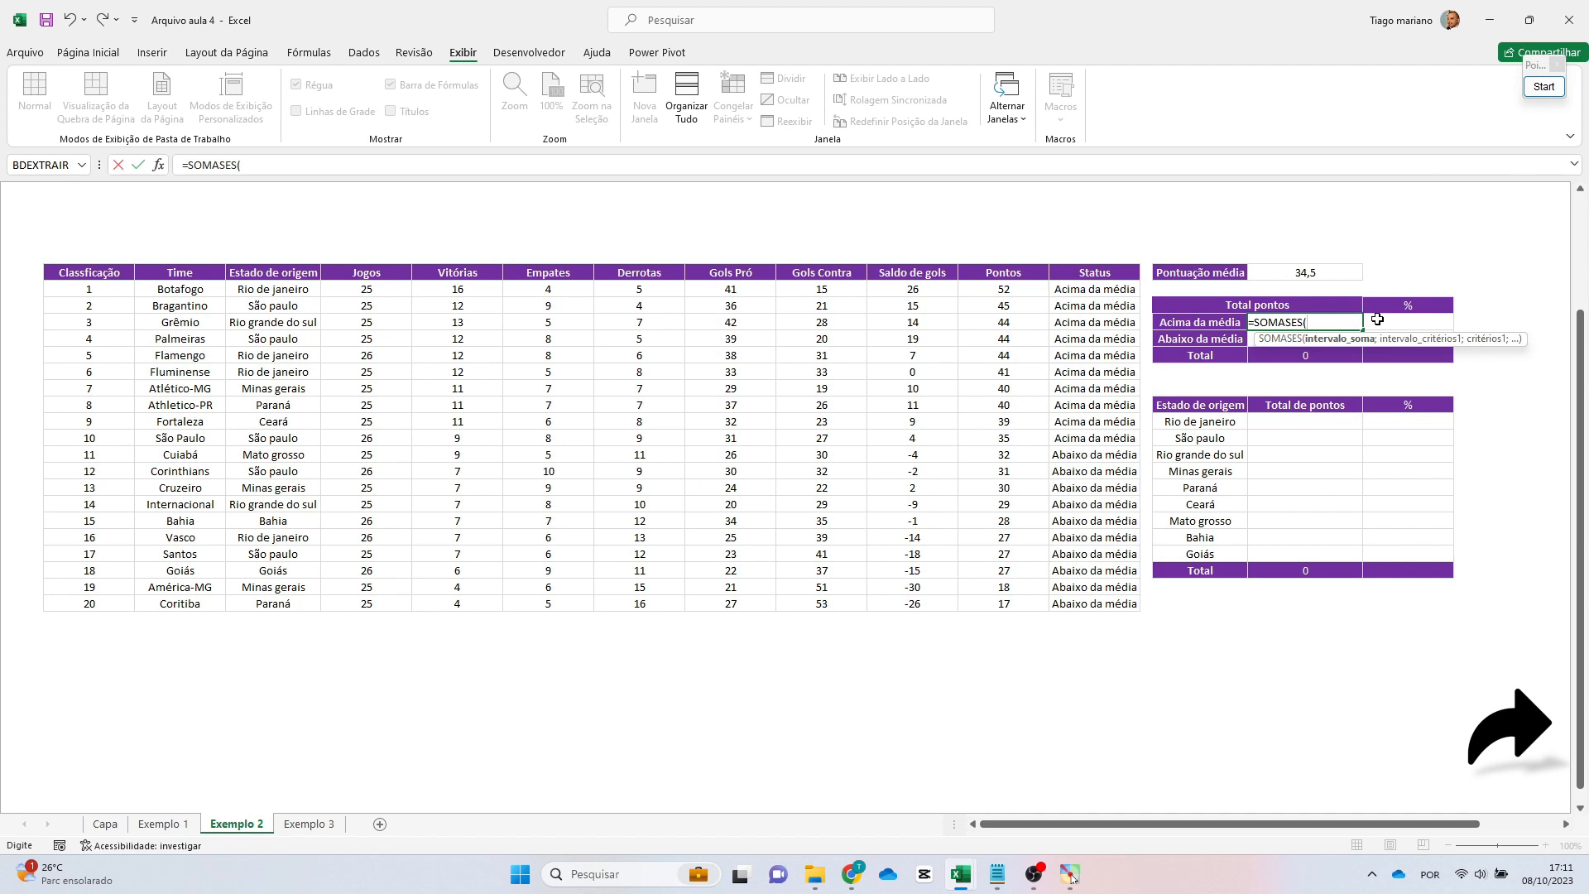
drag(1005, 290, 1021, 604)
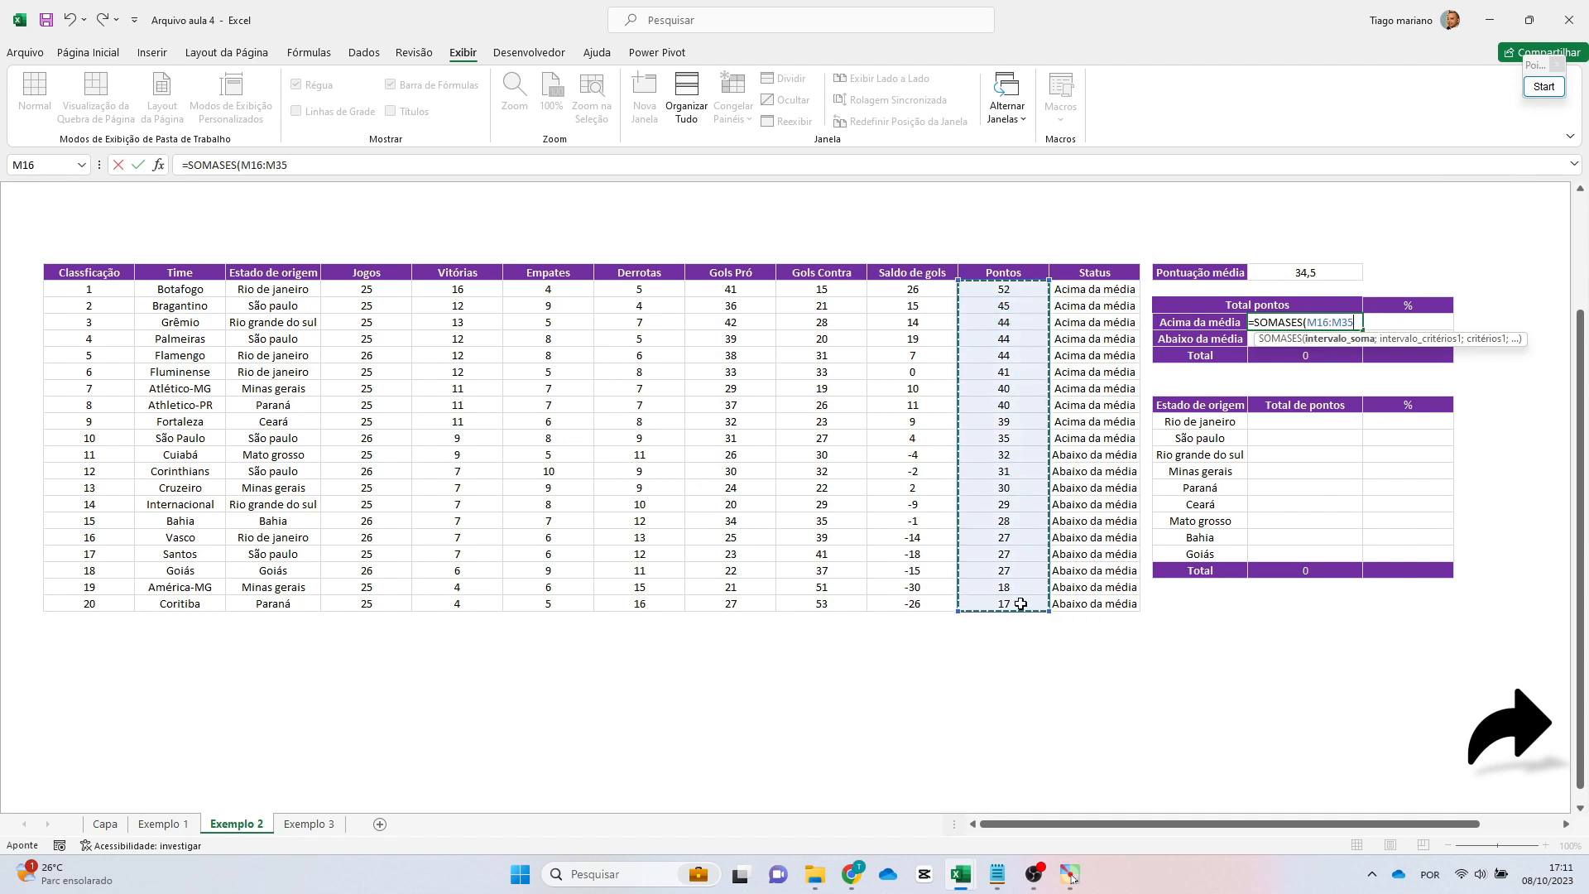
key(F4)
text(;)
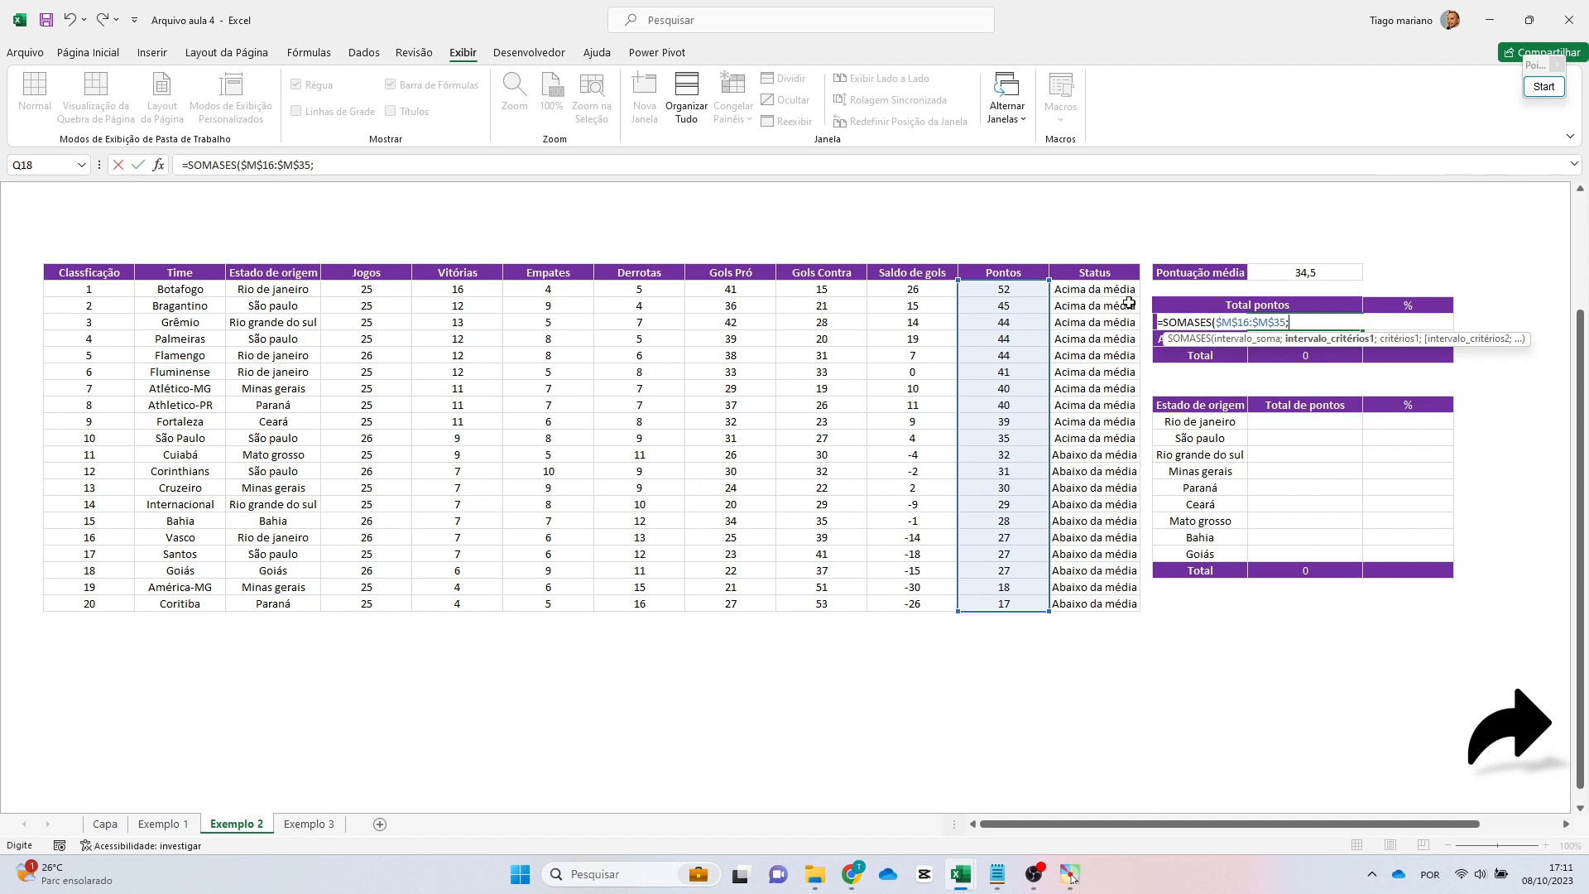
Complete the Acima da média SOMASES formula with the Status values $N$16:$N$35 as criteria range and P18 as criterion.
drag(1130, 290, 1129, 601)
key(F4)
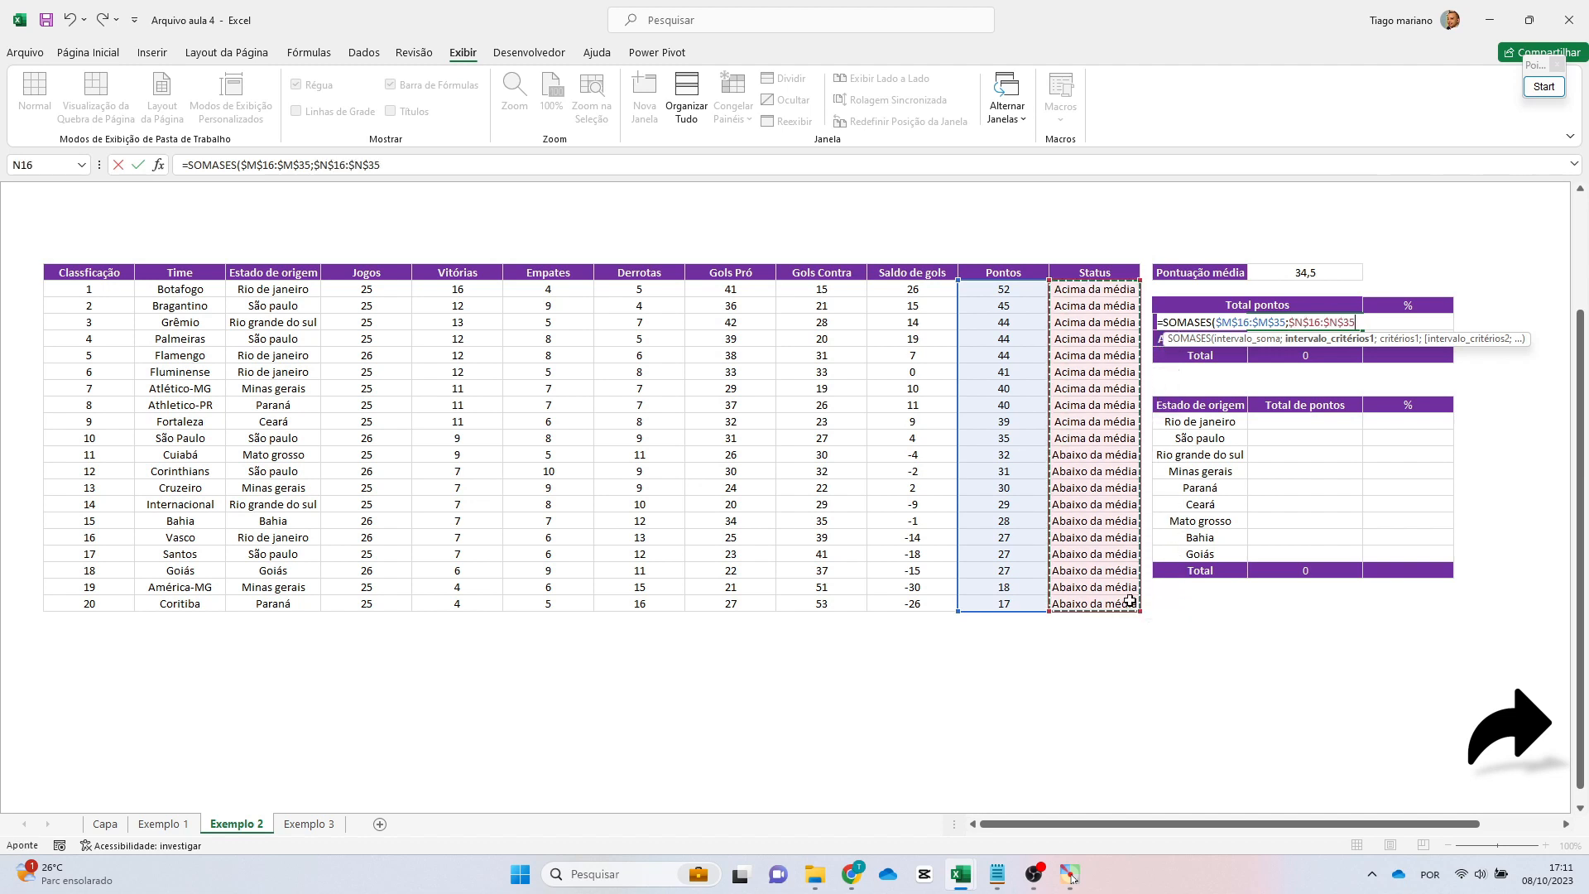
text(;)
key(Left)
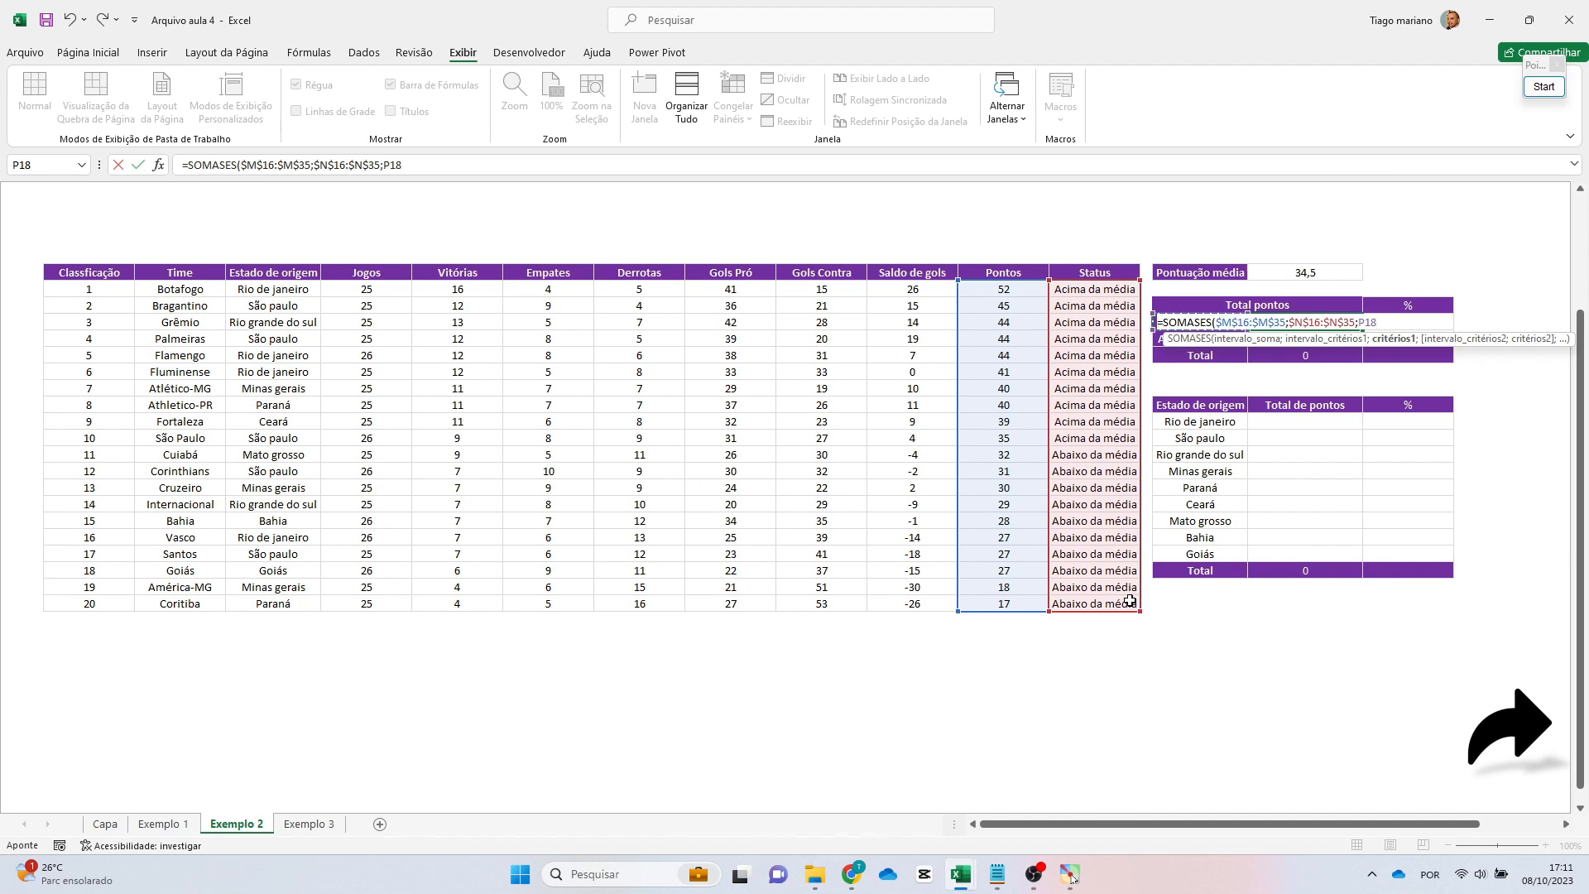
key(Return)
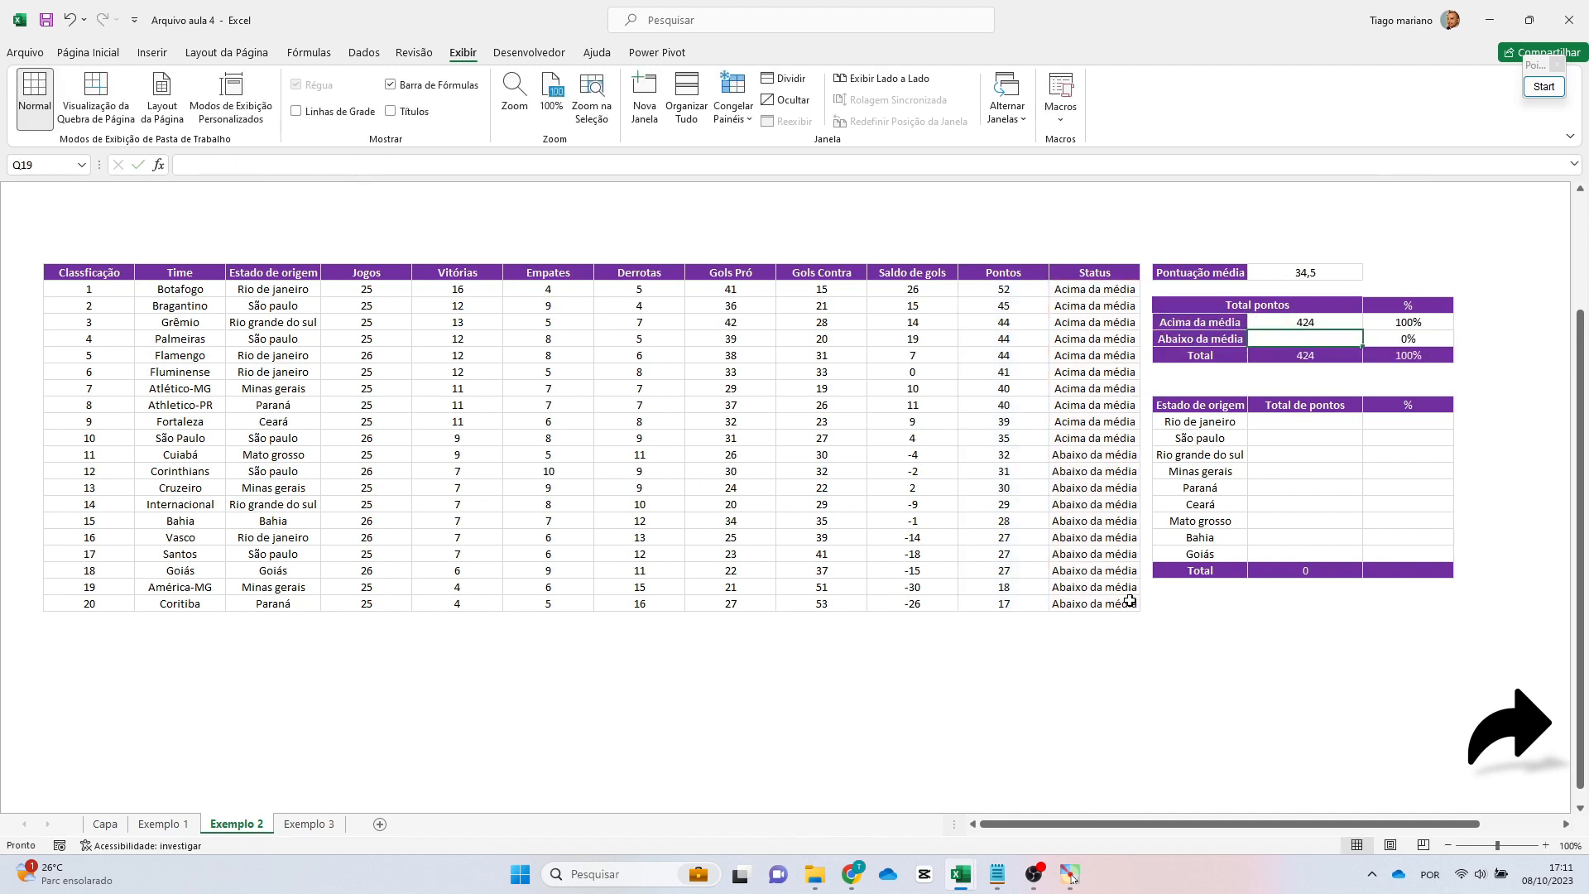
Copy the Acima da média points formula into the Abaixo da média cell of the Total pontos table.
key(Up)
key(ctrl+c)
key(Down)
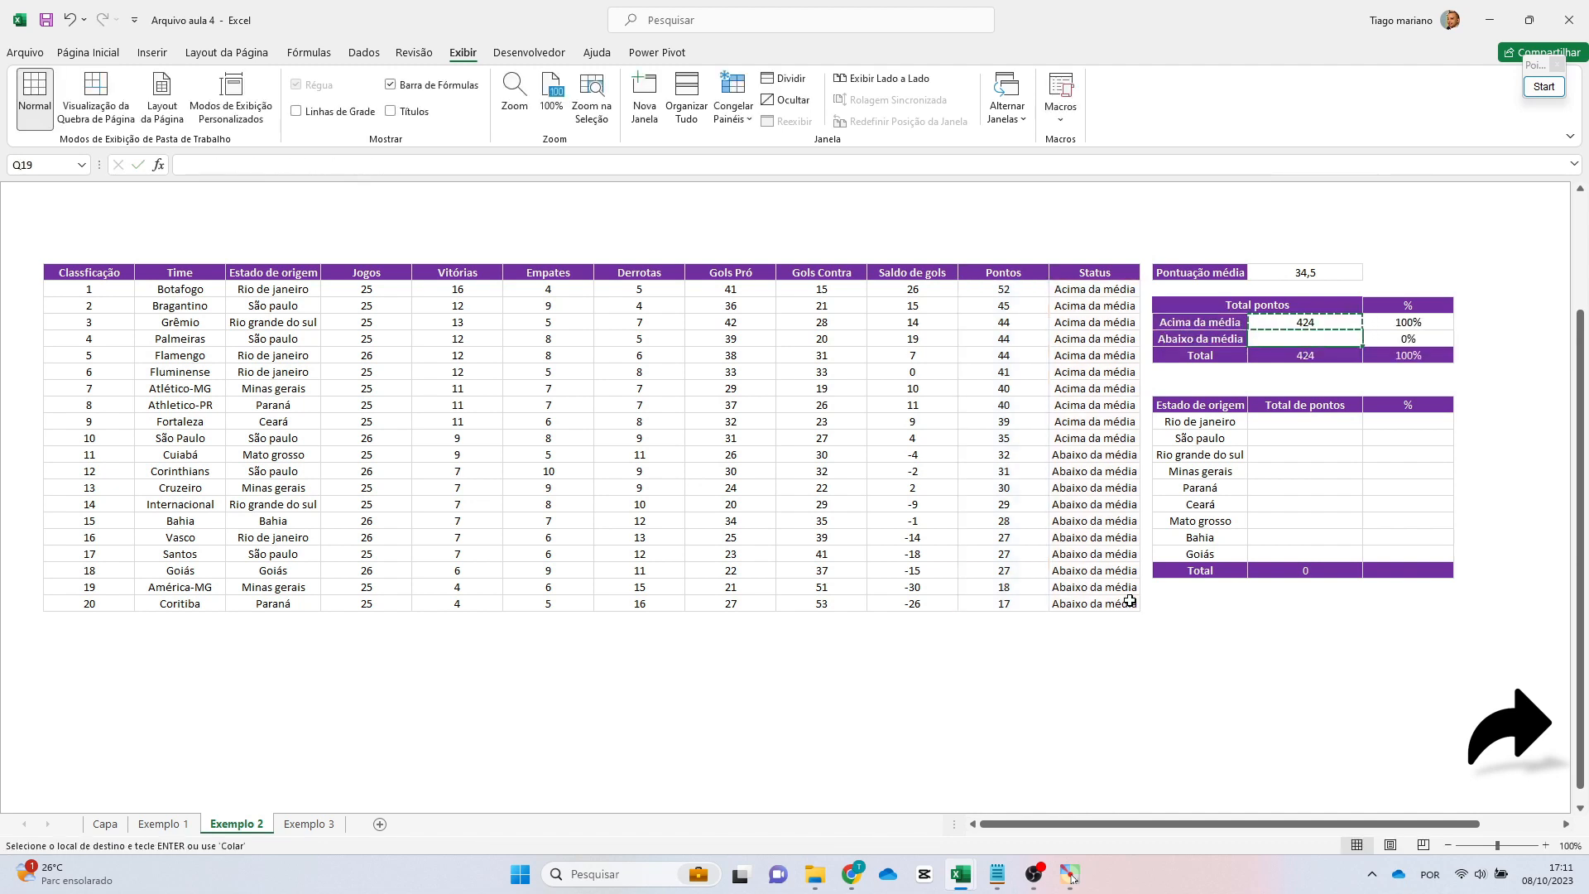
key(ctrl+v)
key(Down)
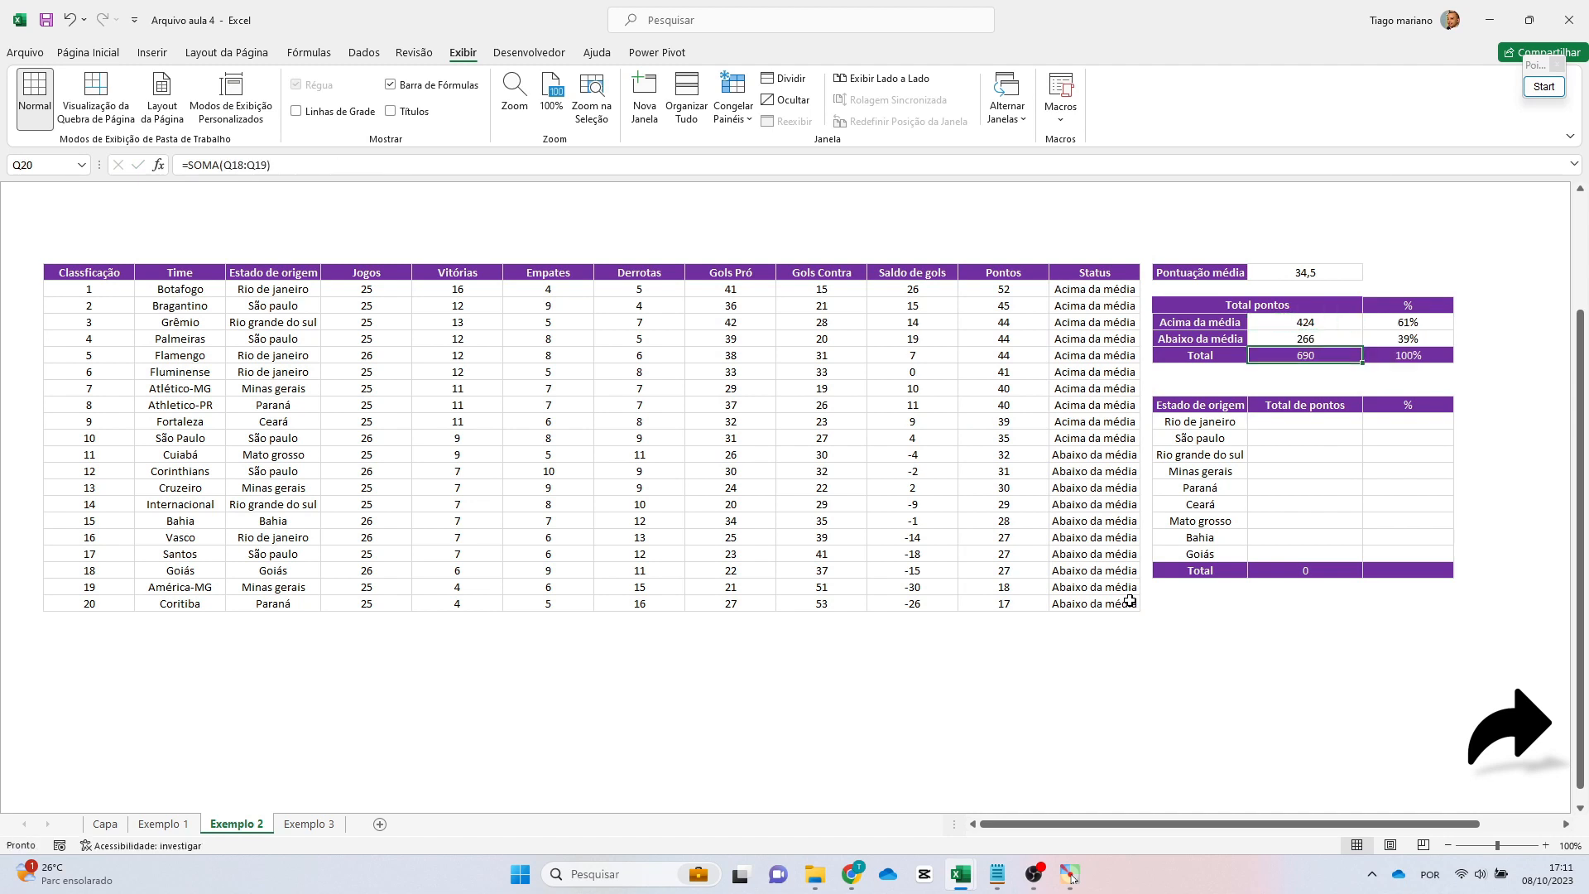
Review the point totals and percentages of the Acima da média and Abaixo da média rows in the Total pontos table.
key(Up)
key(Up)
key(Left)
key(Right)
key(Right)
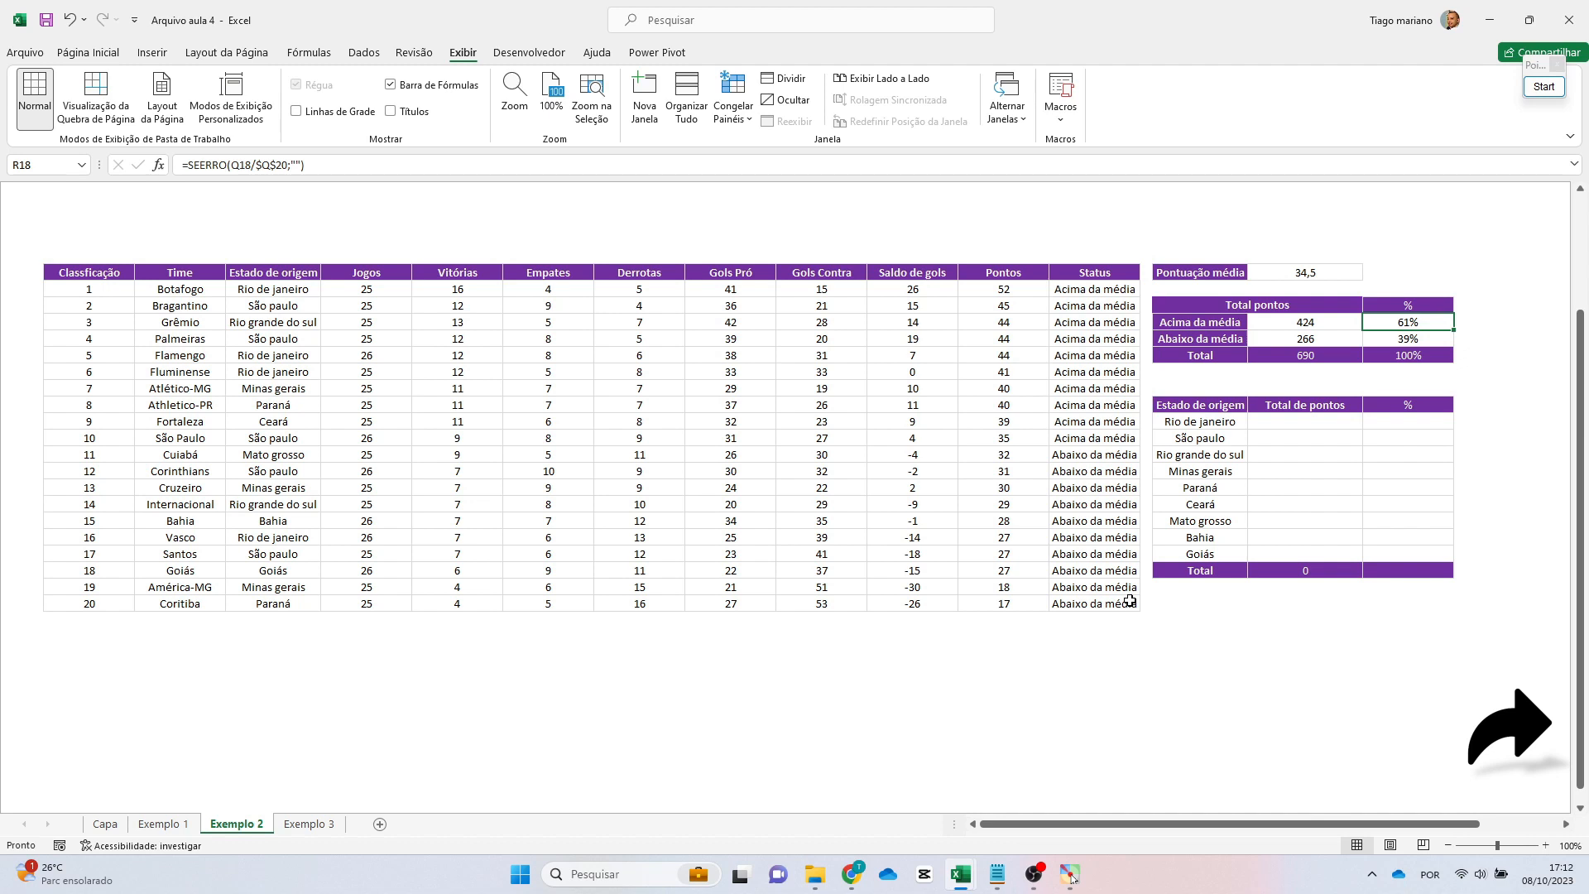
key(Left)
key(Left)
key(shift+Right)
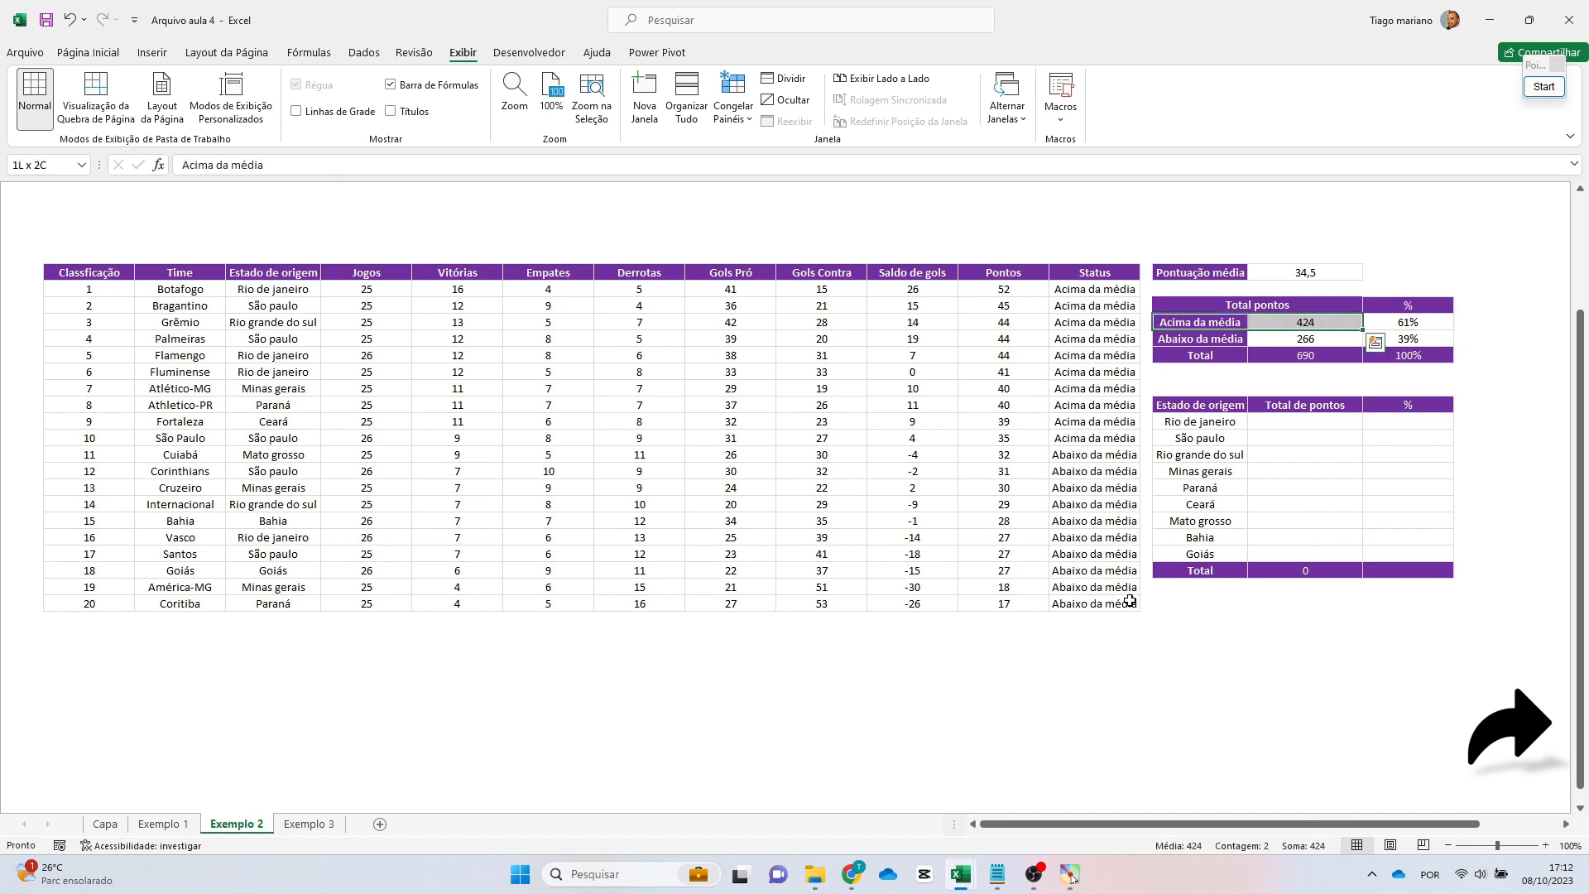
key(Down)
key(Right)
key(Right)
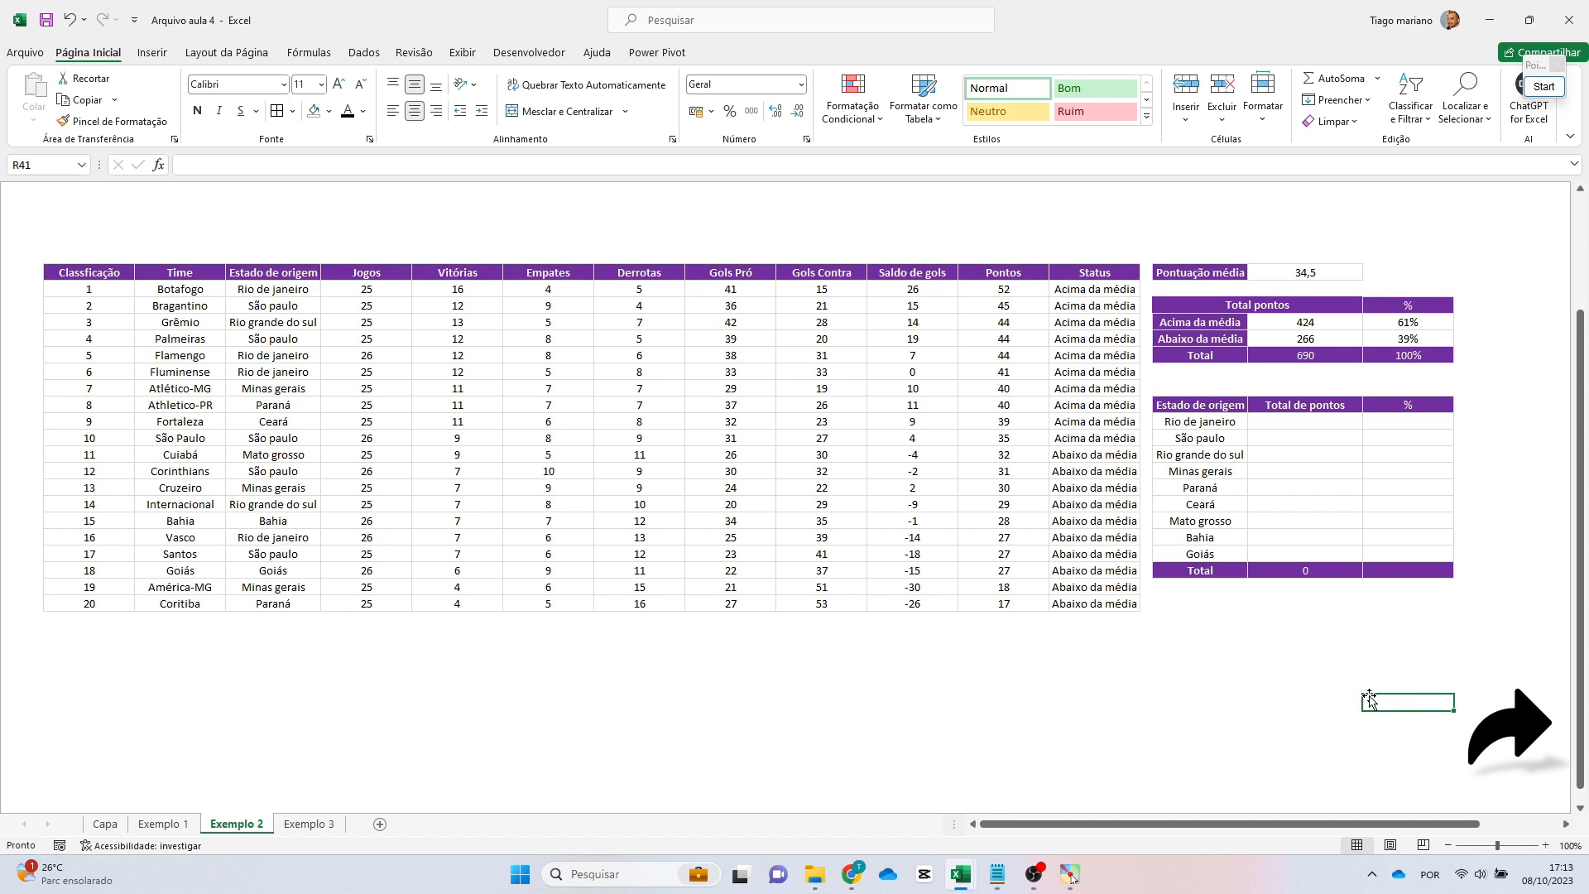
Begin a SOMASES formula in Rio de janeiro's Total de pontos cell, with the Pontos values $M$16:$M$35 as sum range.
click(1266, 425)
text(=SOMASES()
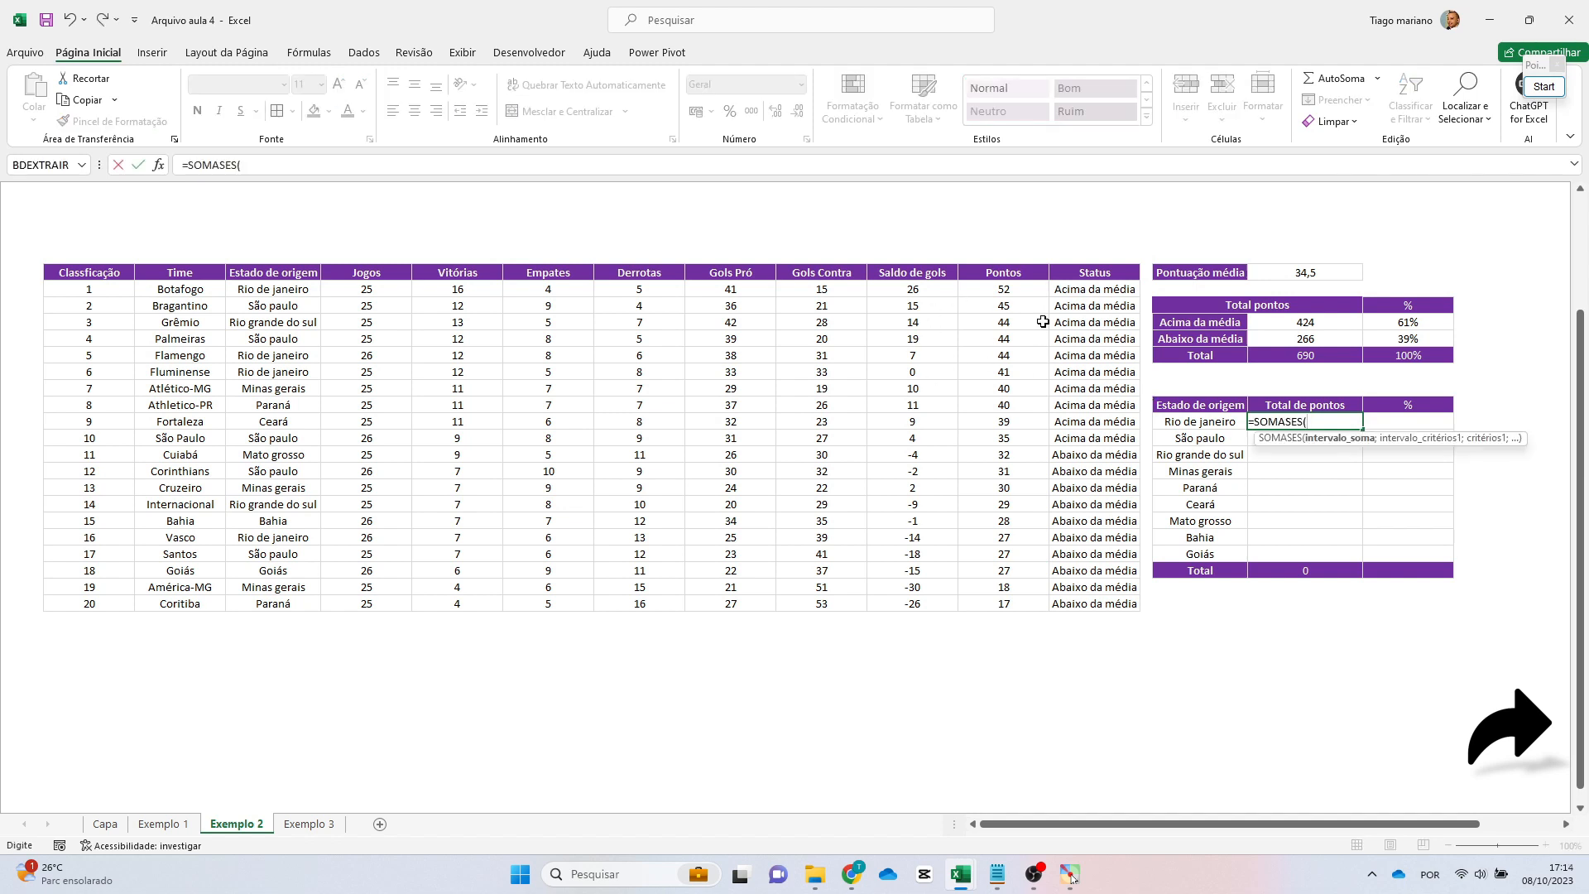
drag(1011, 292, 1019, 599)
key(F4)
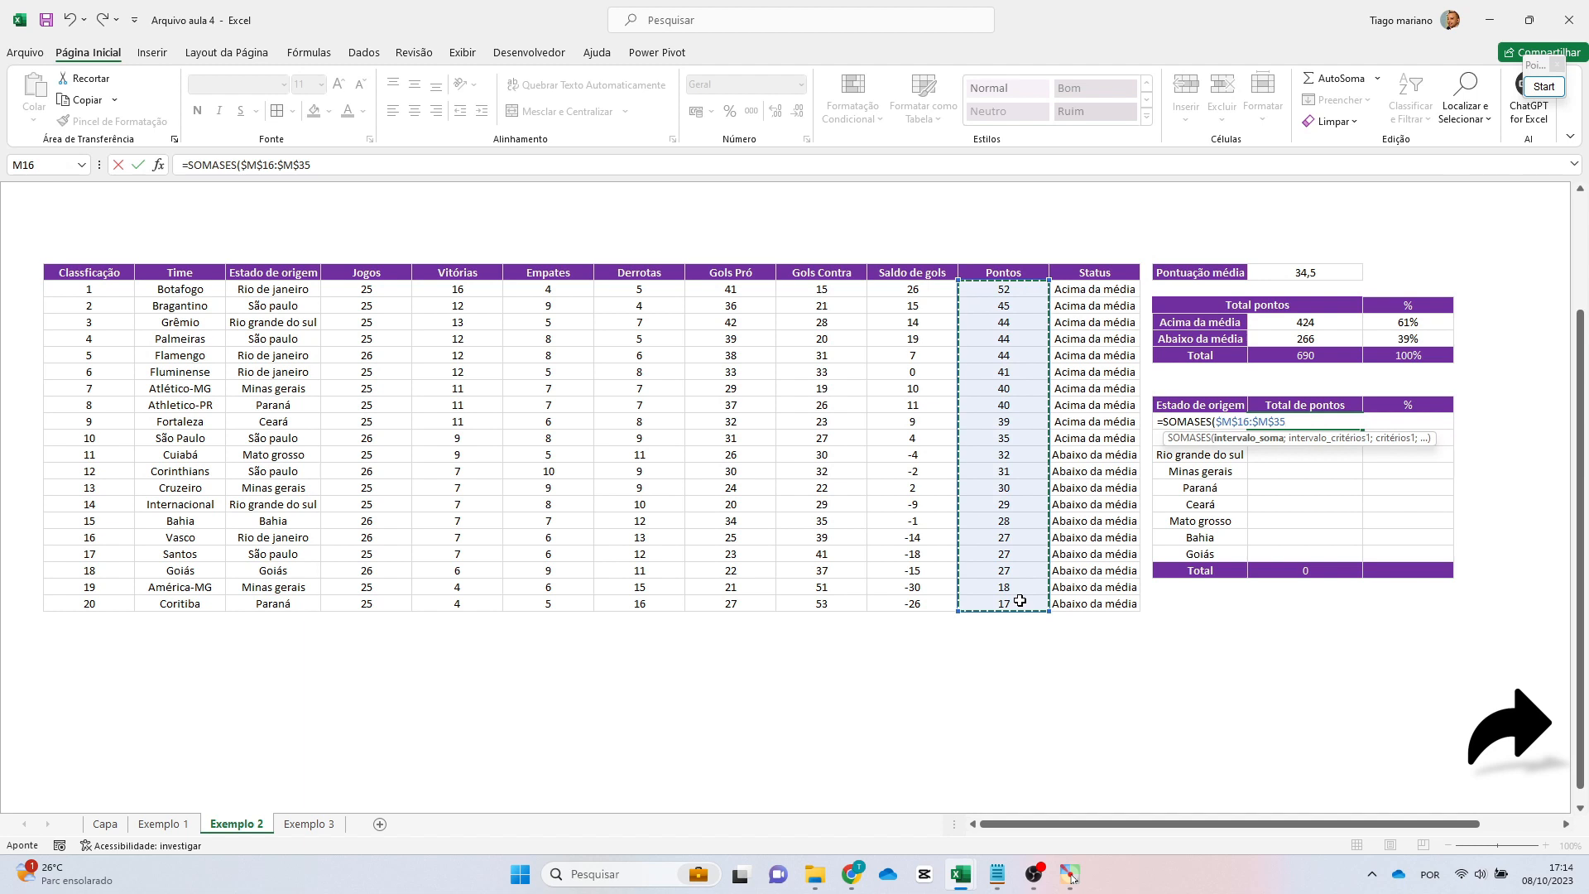
text(;)
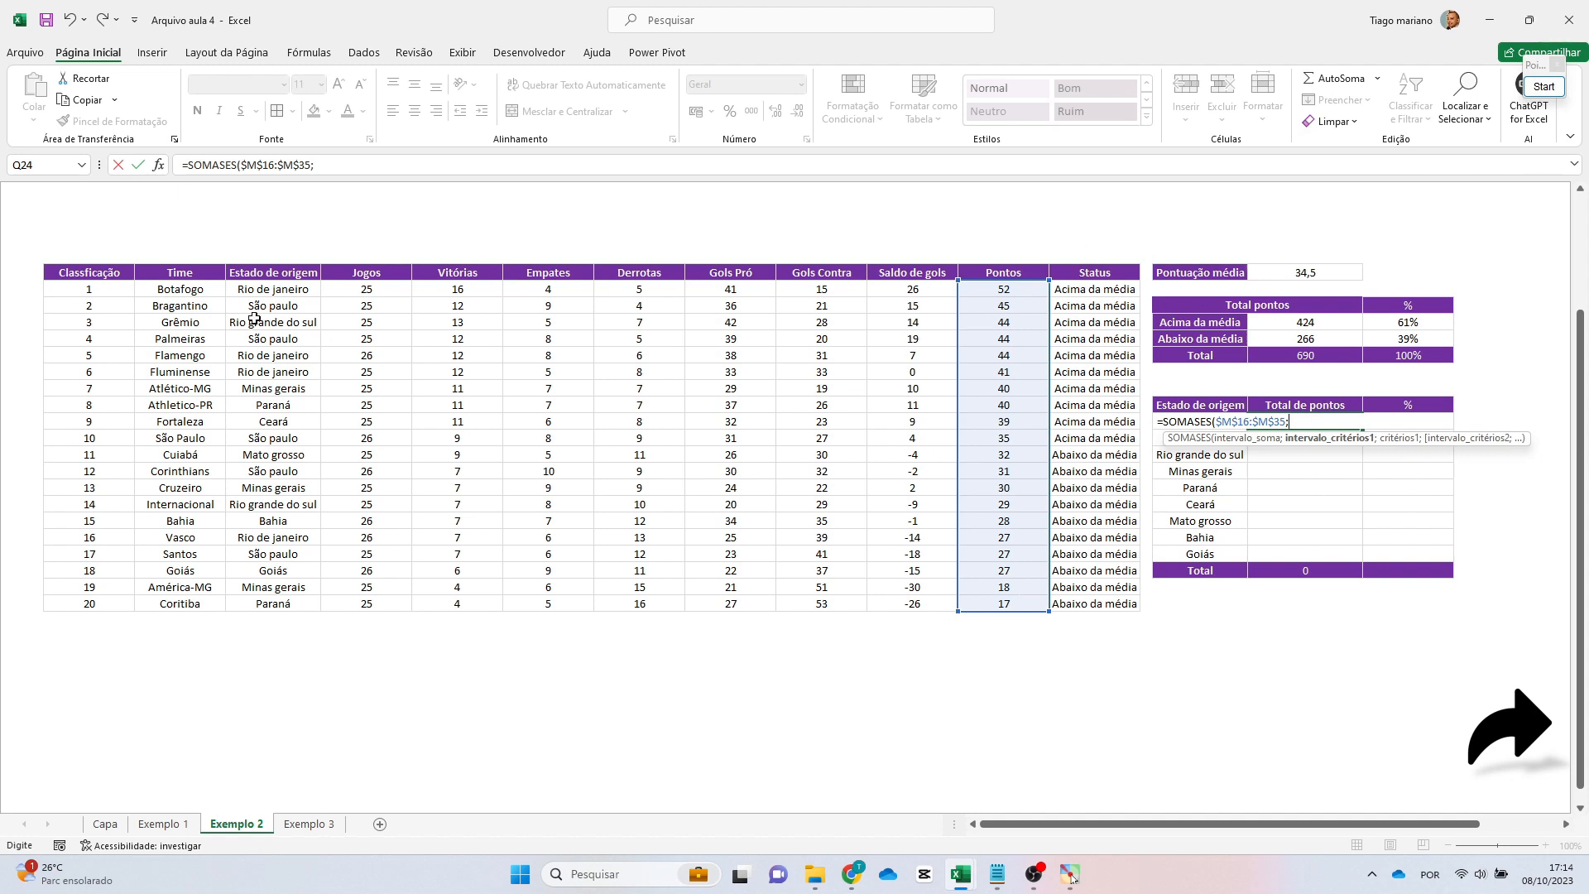
Complete Rio de janeiro's SOMASES formula with the Estado de origem values $E$16:$E$35 as criteria range and P24 as criterion.
drag(263, 291, 260, 599)
key(F4)
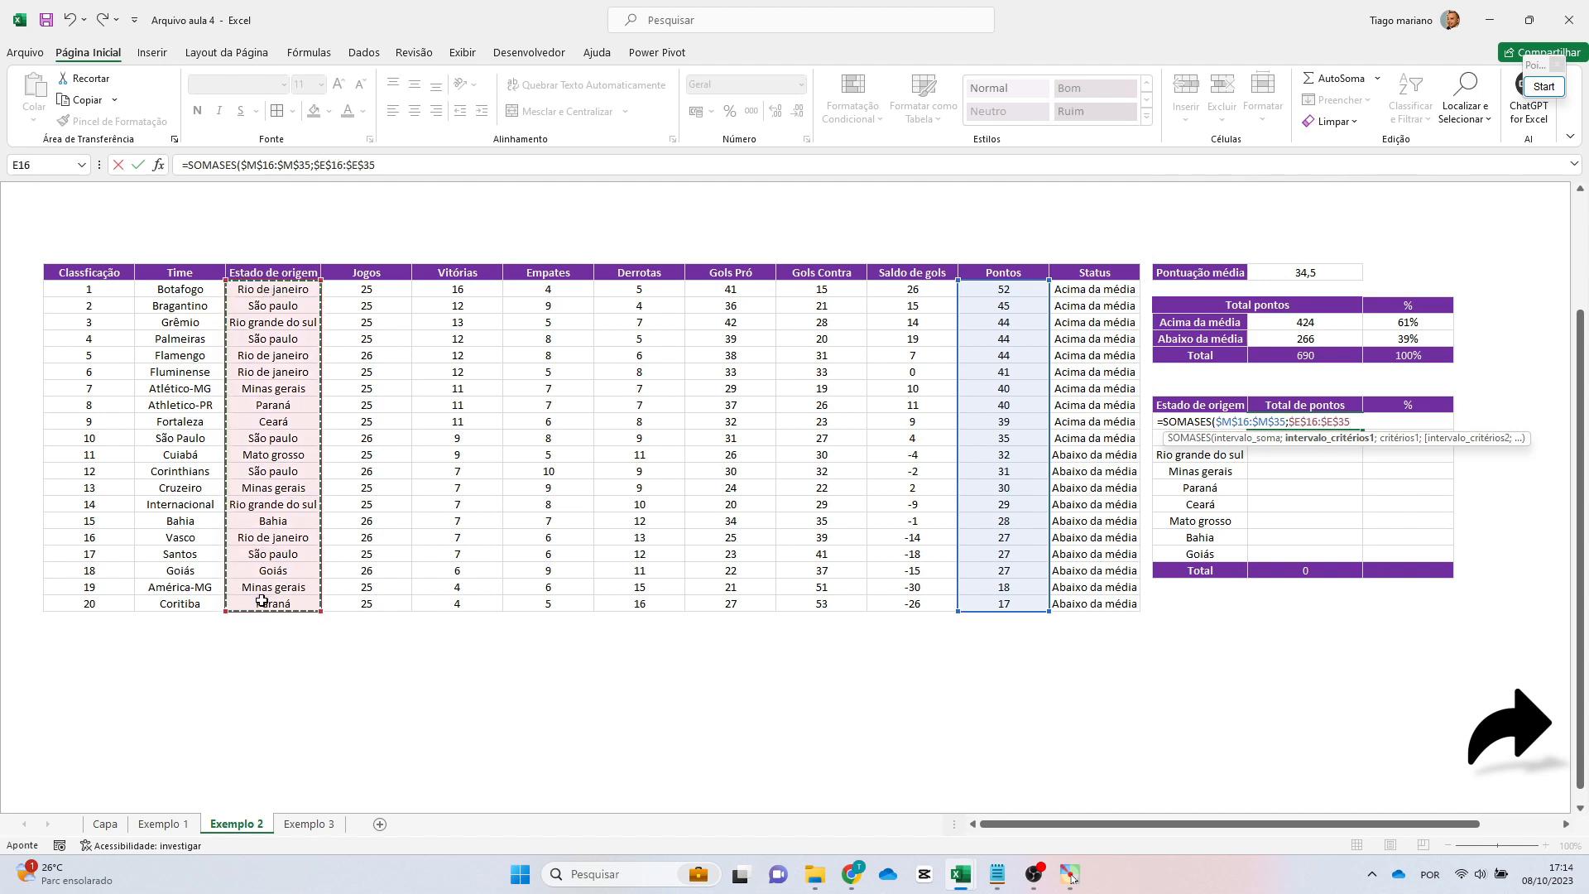
text(;)
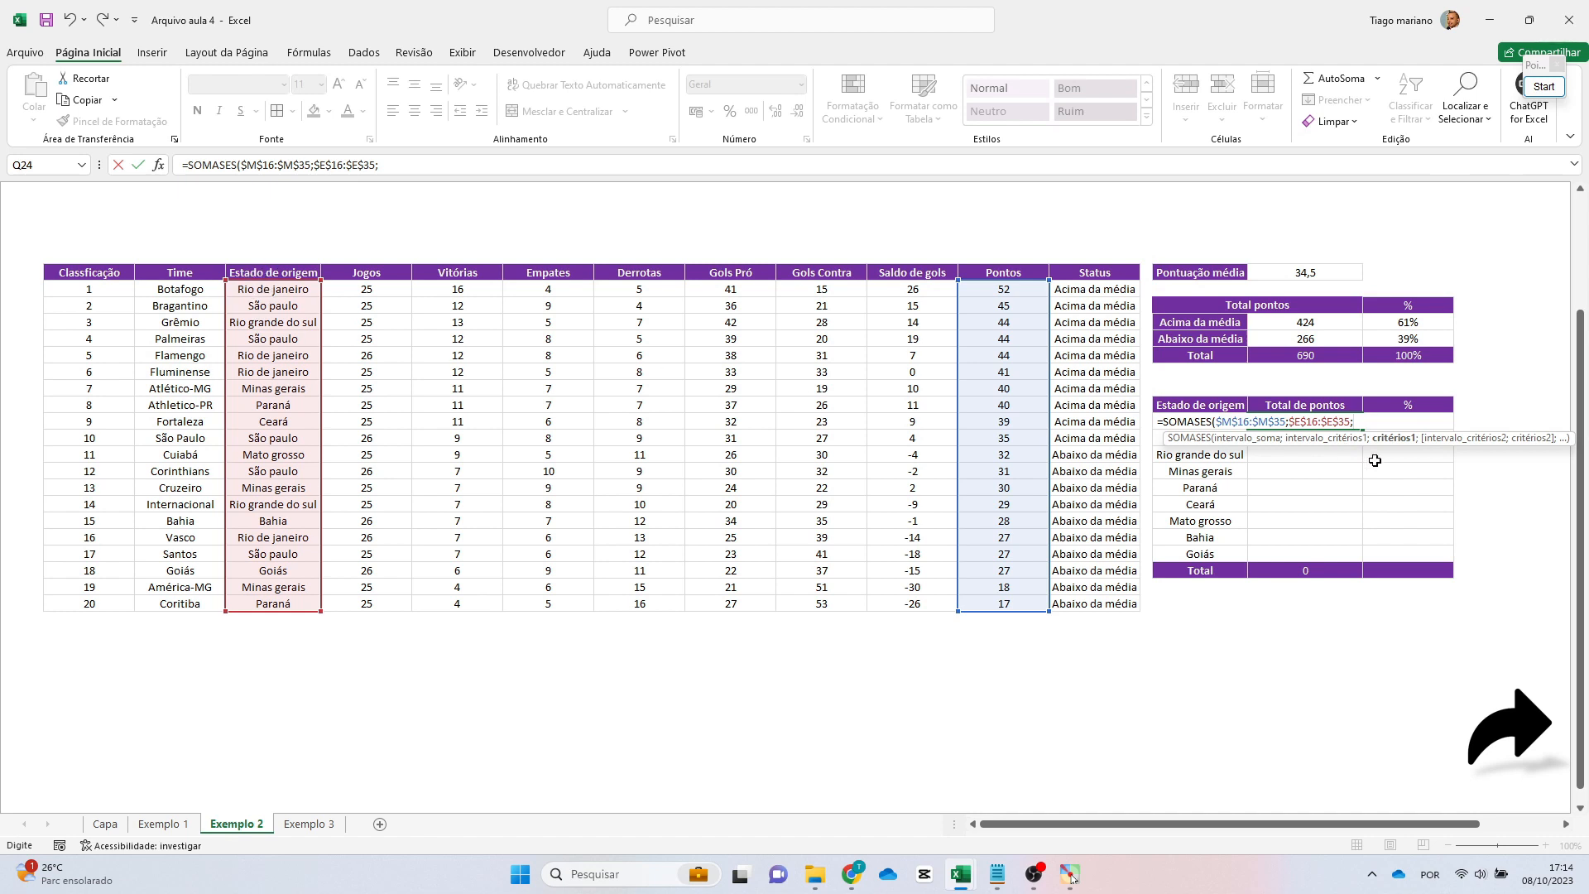
click(1214, 462)
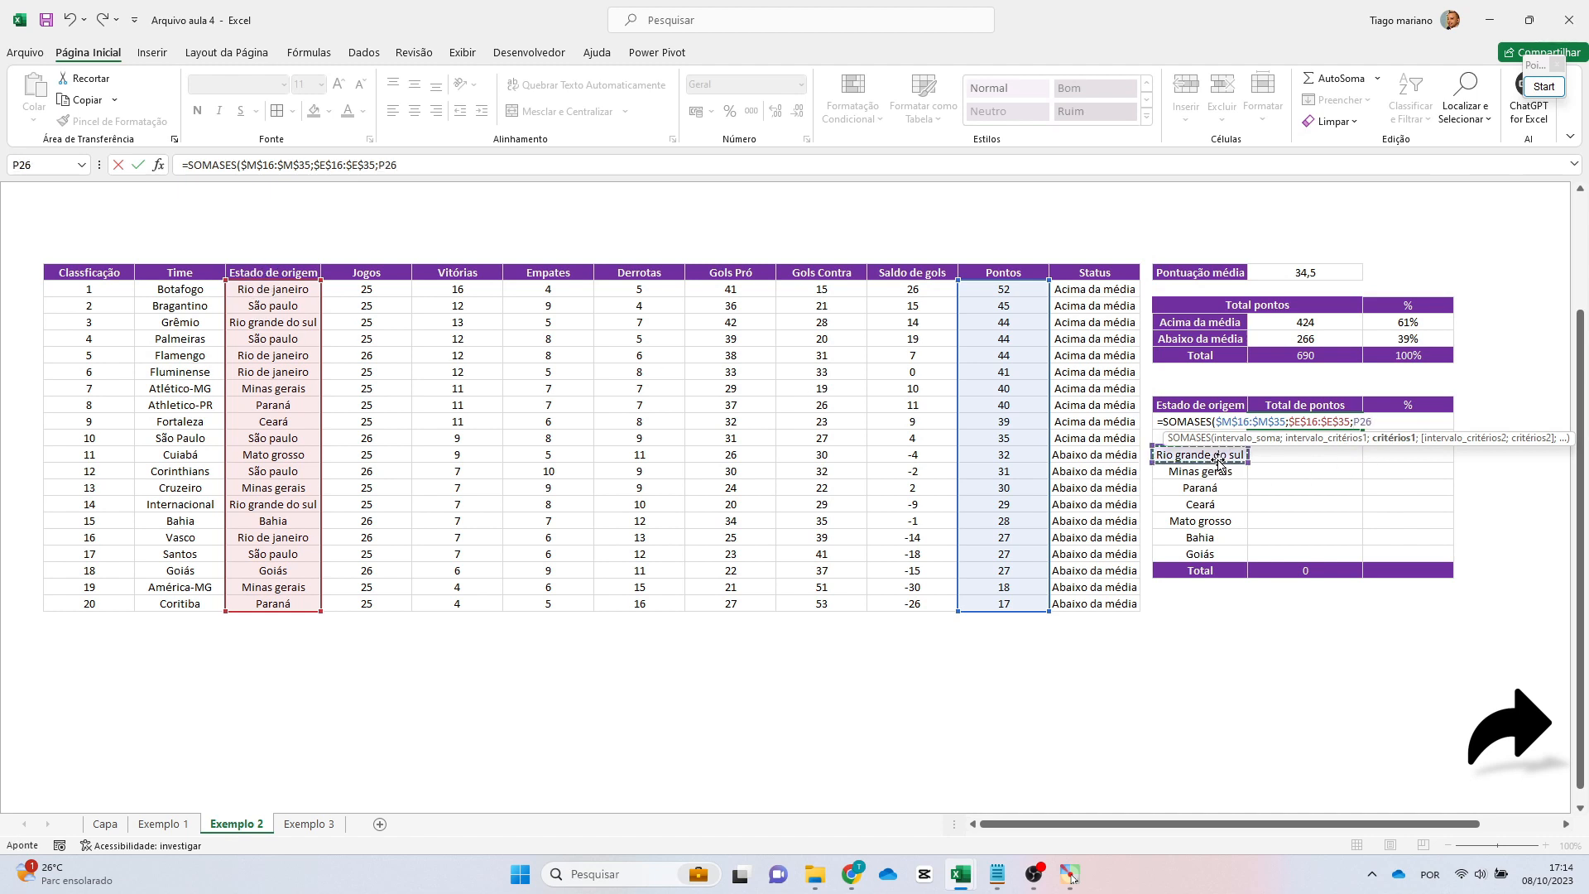
key(Up)
key(Up)
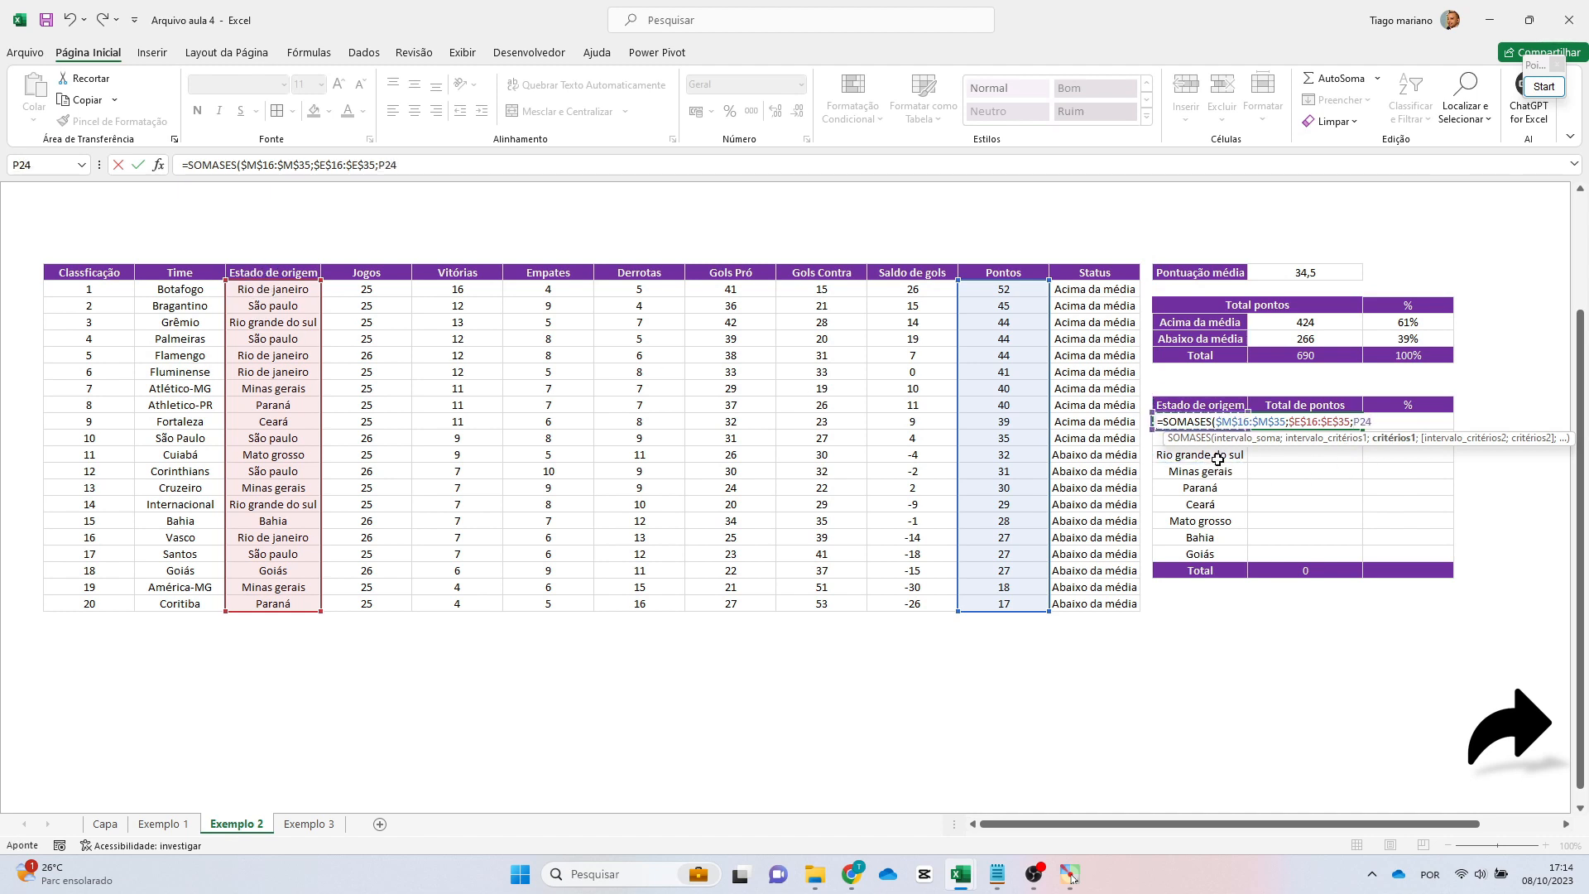
key(Return)
key(Up)
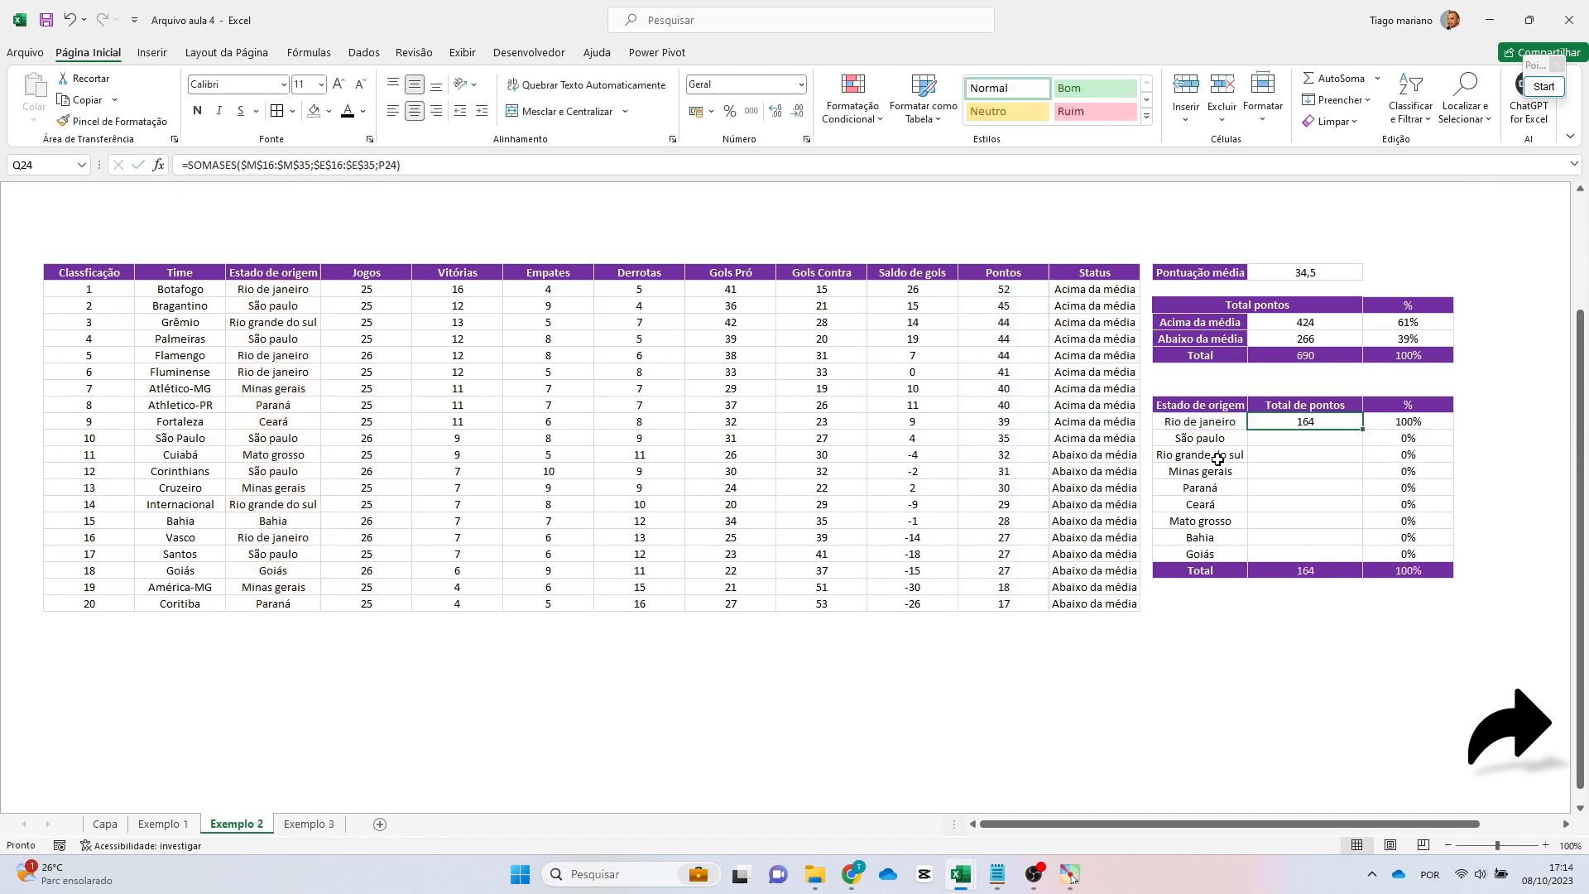
Copy Rio de janeiro's Total de pontos formula to all the other states down to Goiás.
key(ctrl+c)
key(ctrl+Down)
key(Up)
key(ctrl+shift+Up)
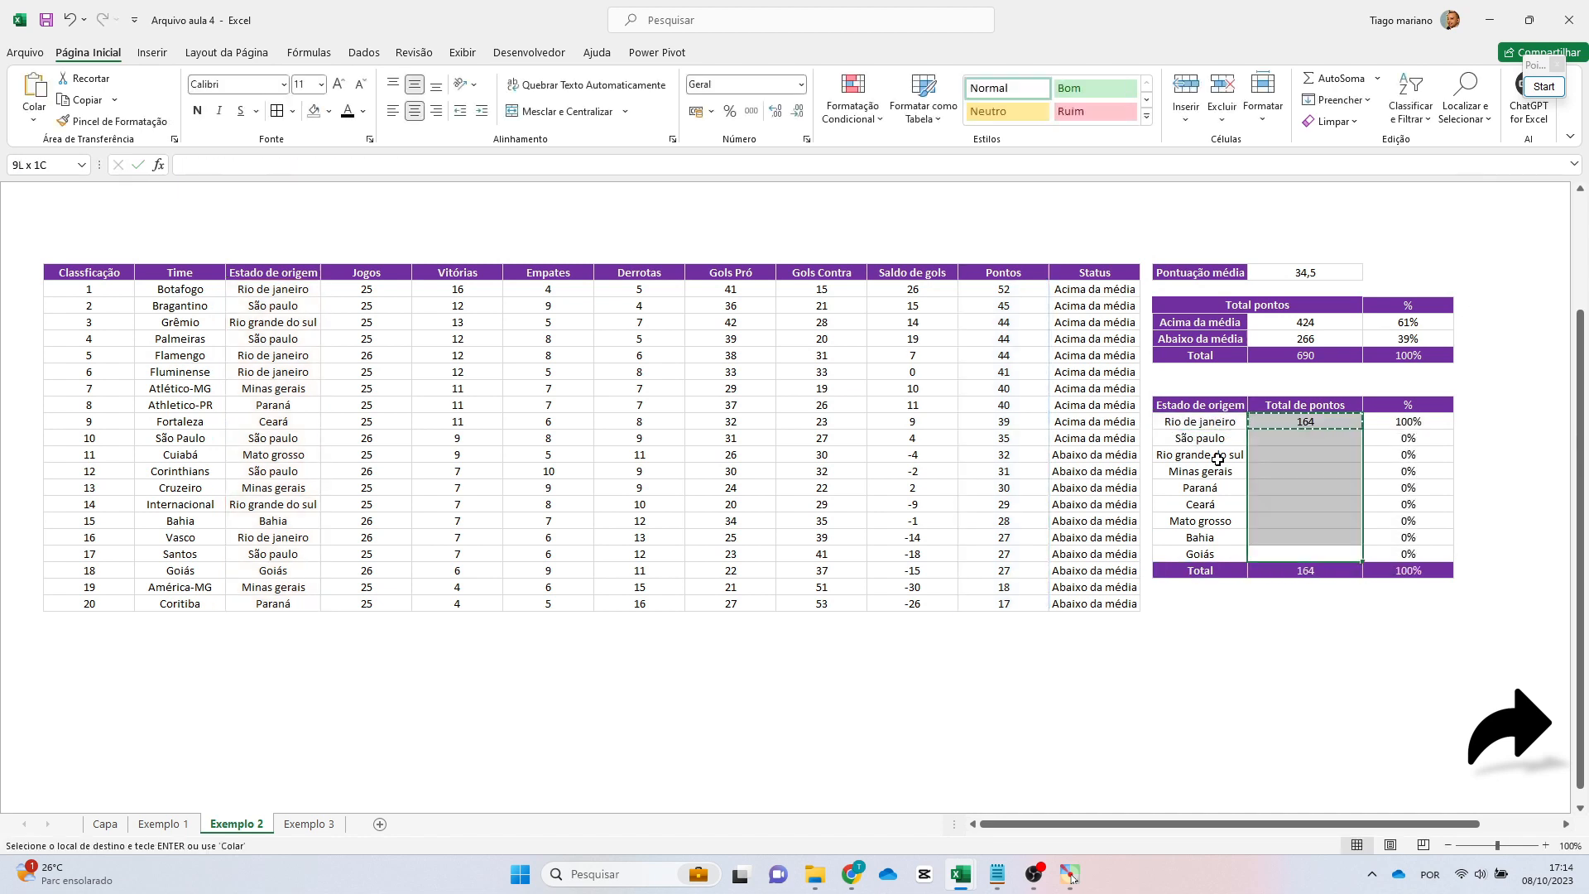
key(ctrl+v)
key(Escape)
key(Right)
key(Right)
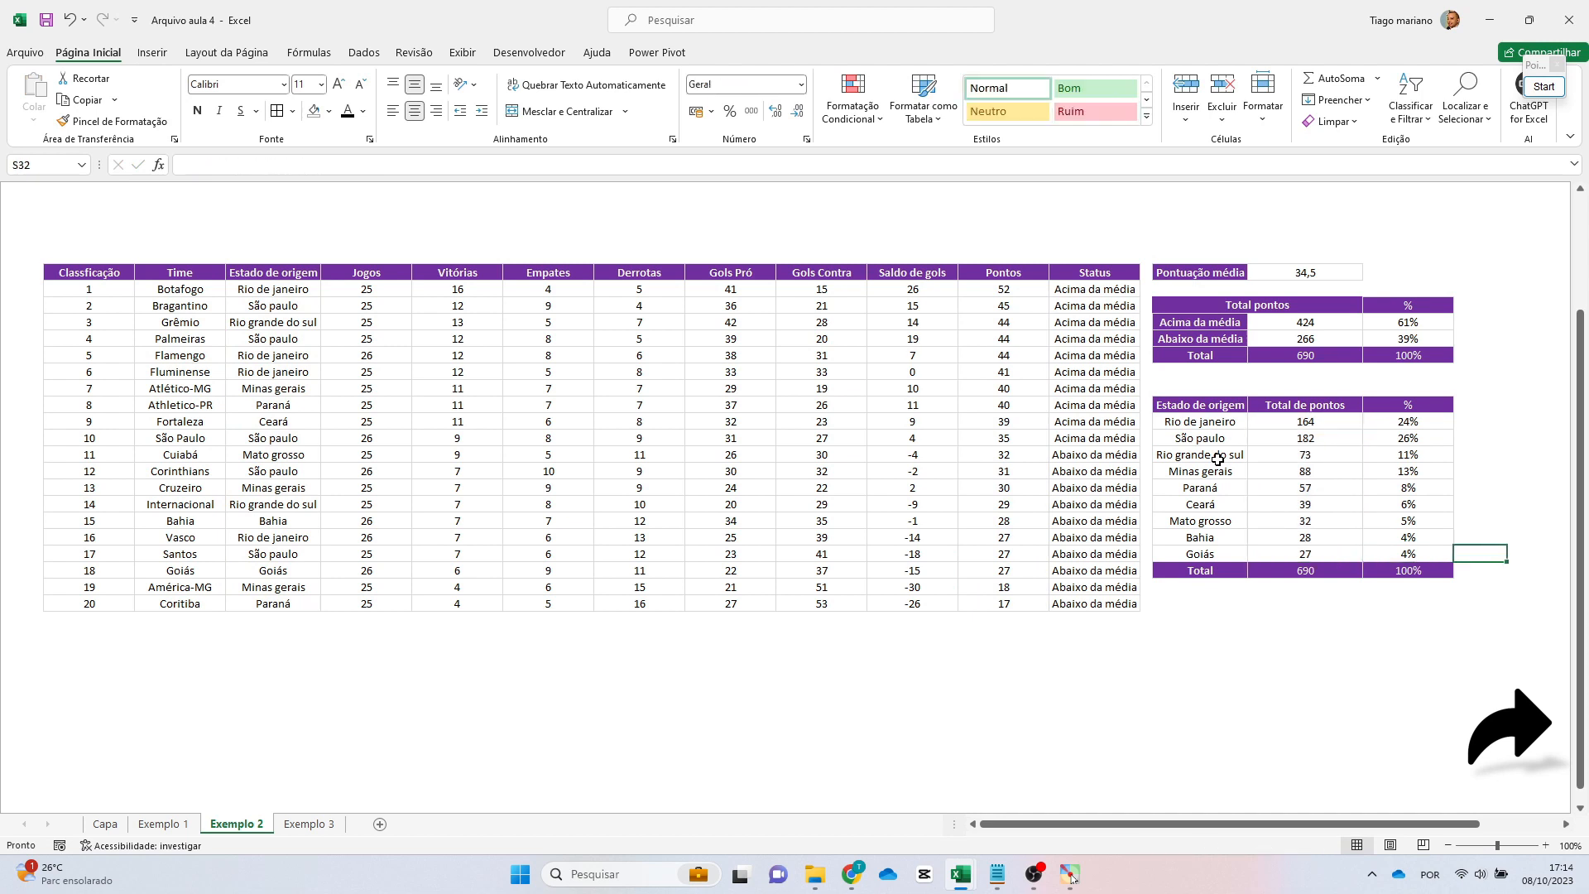
Examine the point totals and percentages by state, focusing on the São paulo row and the % column.
key(Left)
key(Left)
key(Up)
key(Left)
key(Up)
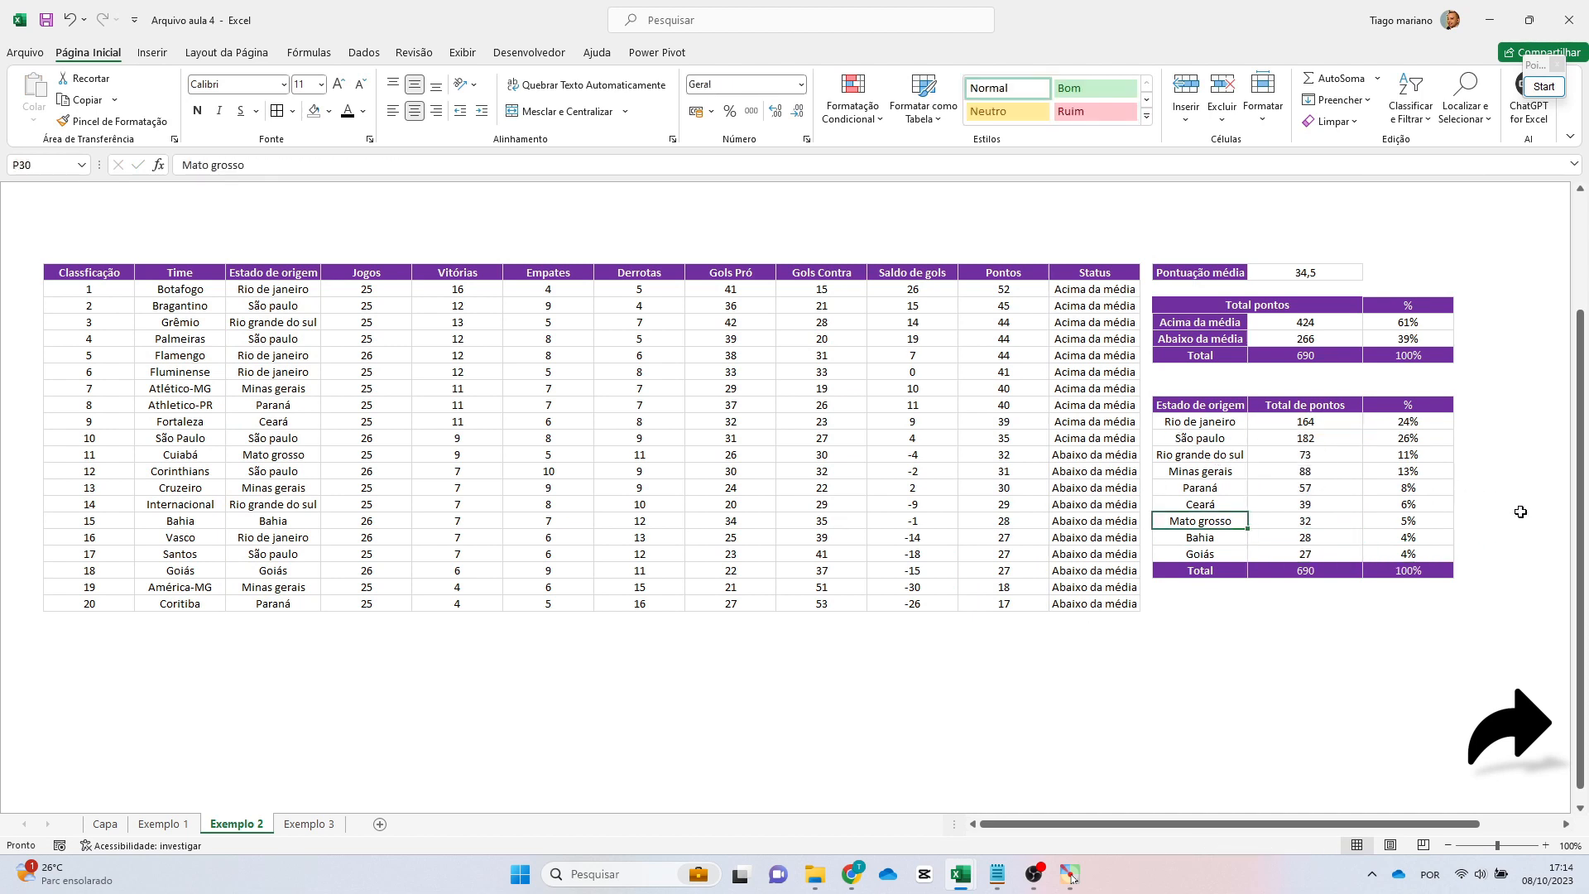
click(1207, 437)
drag(1206, 437, 1448, 440)
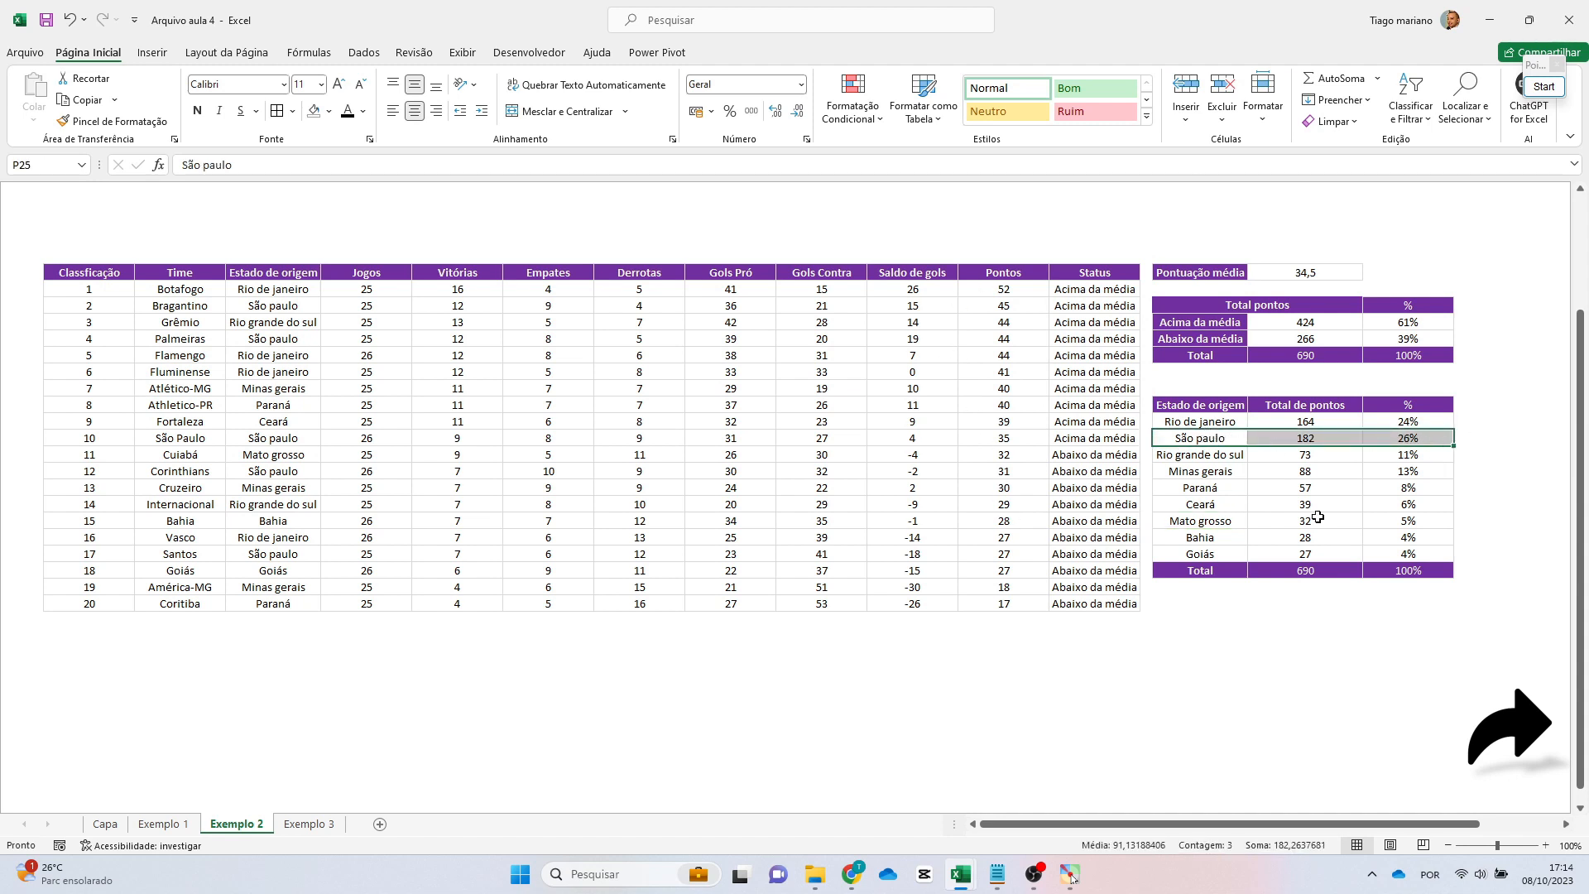
click(1440, 414)
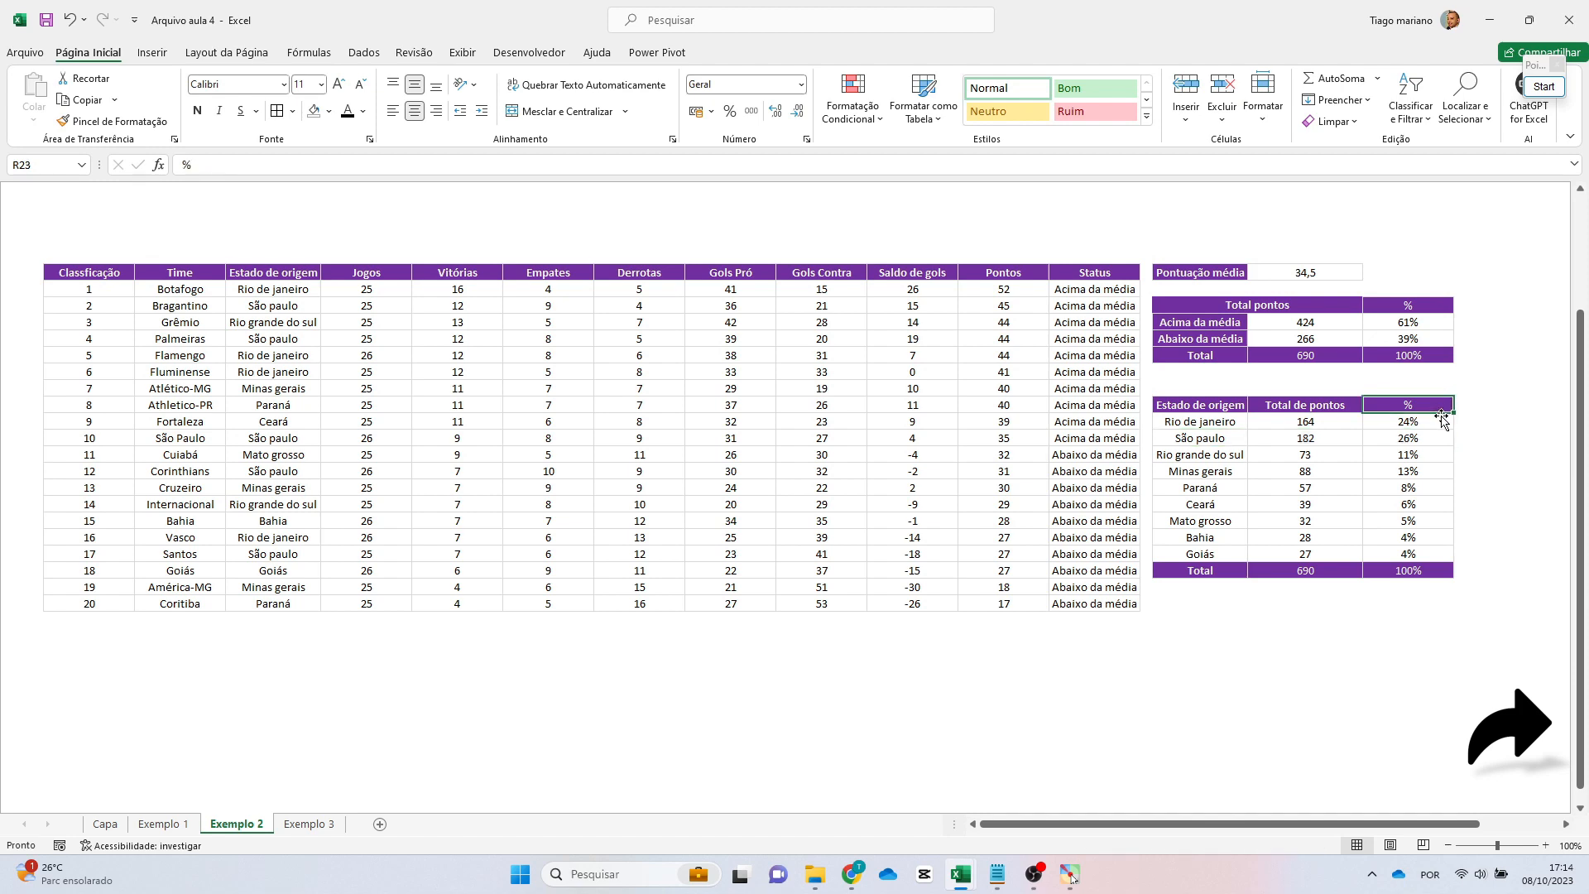
click(1430, 474)
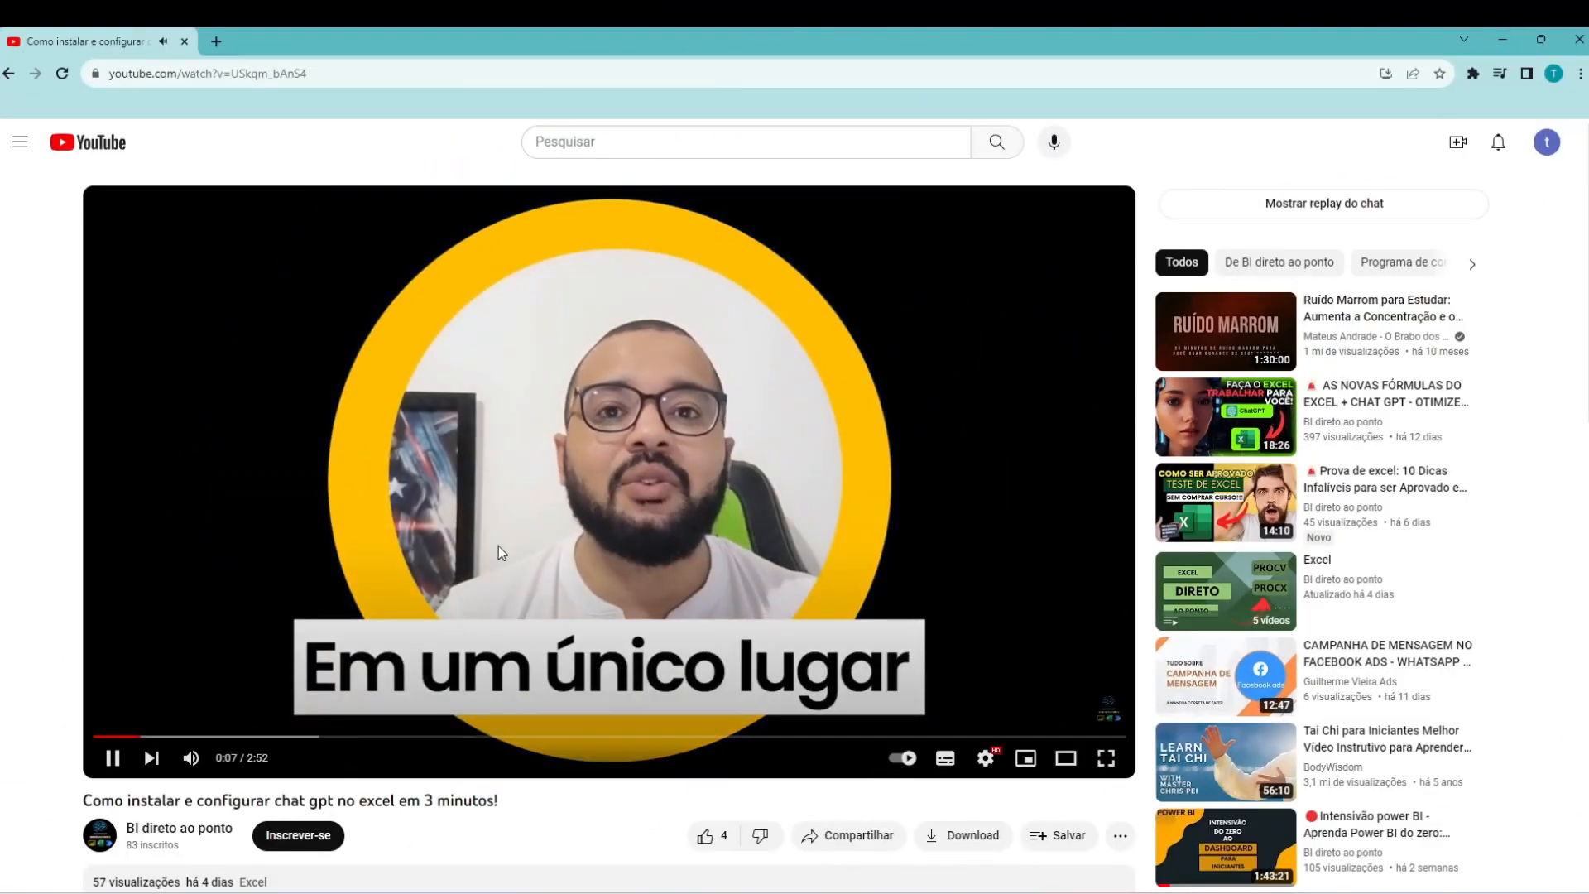
On YouTube, subscribe to the BI direto ao ponto channel with all notifications and like the video.
click(318, 837)
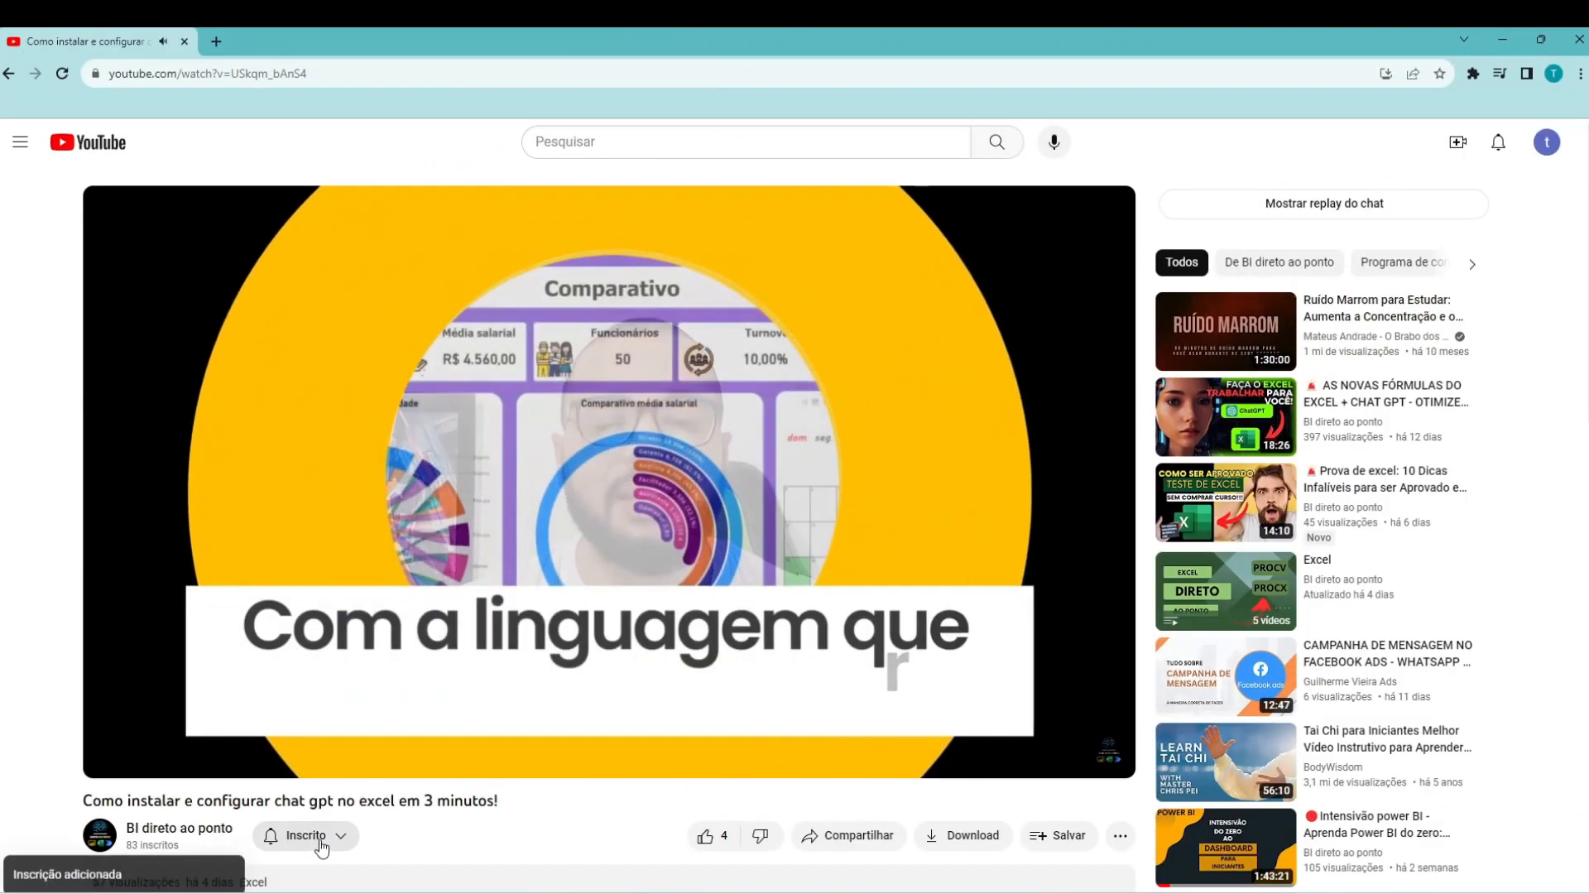
click(327, 840)
click(364, 708)
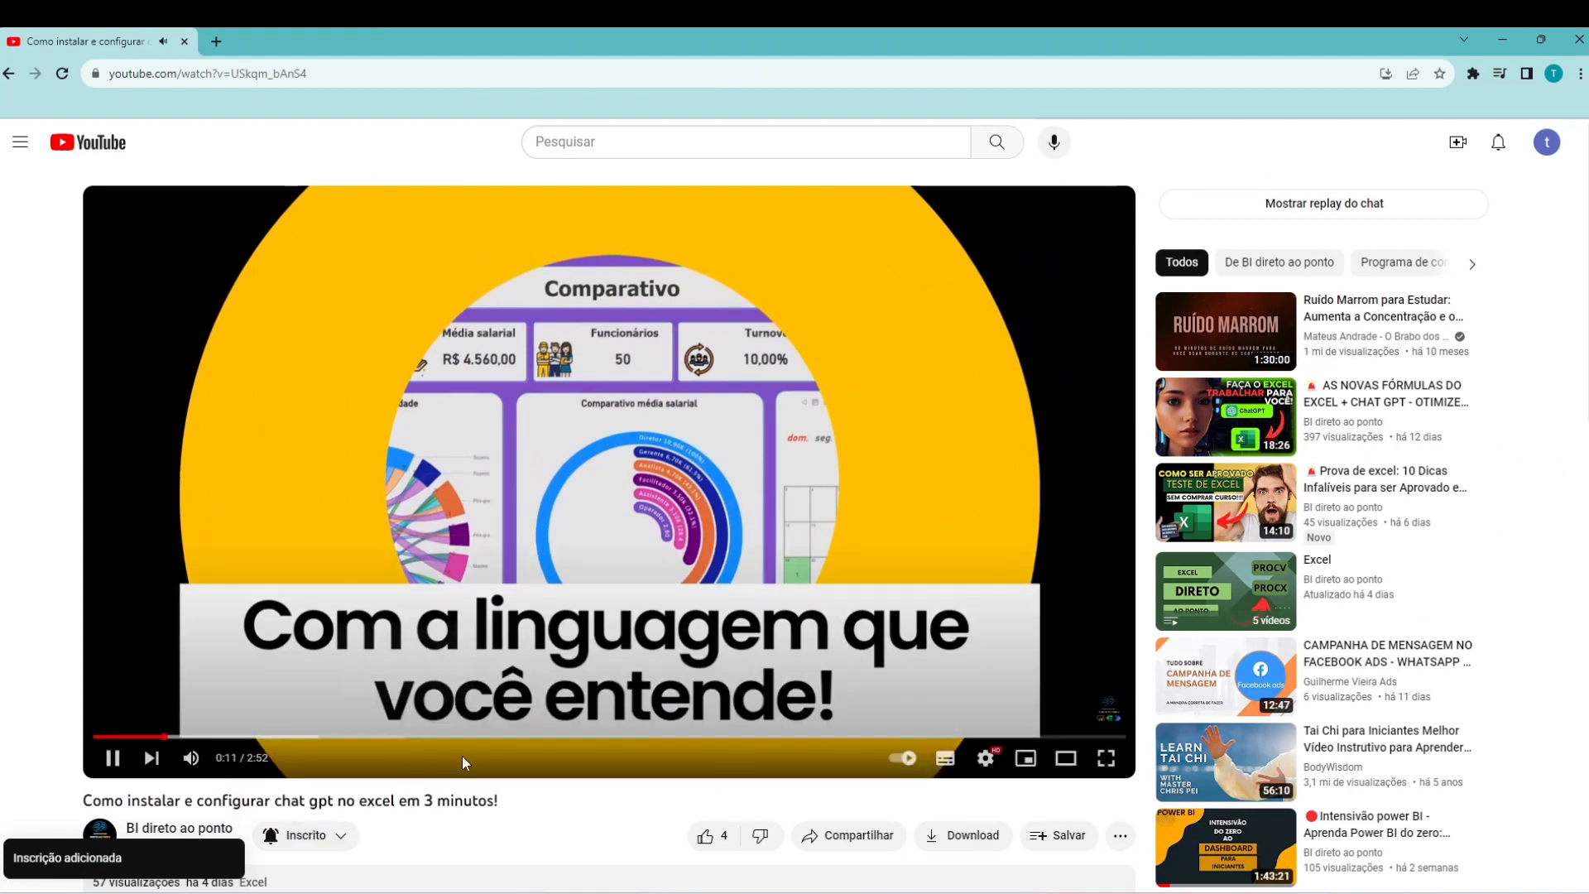
click(706, 836)
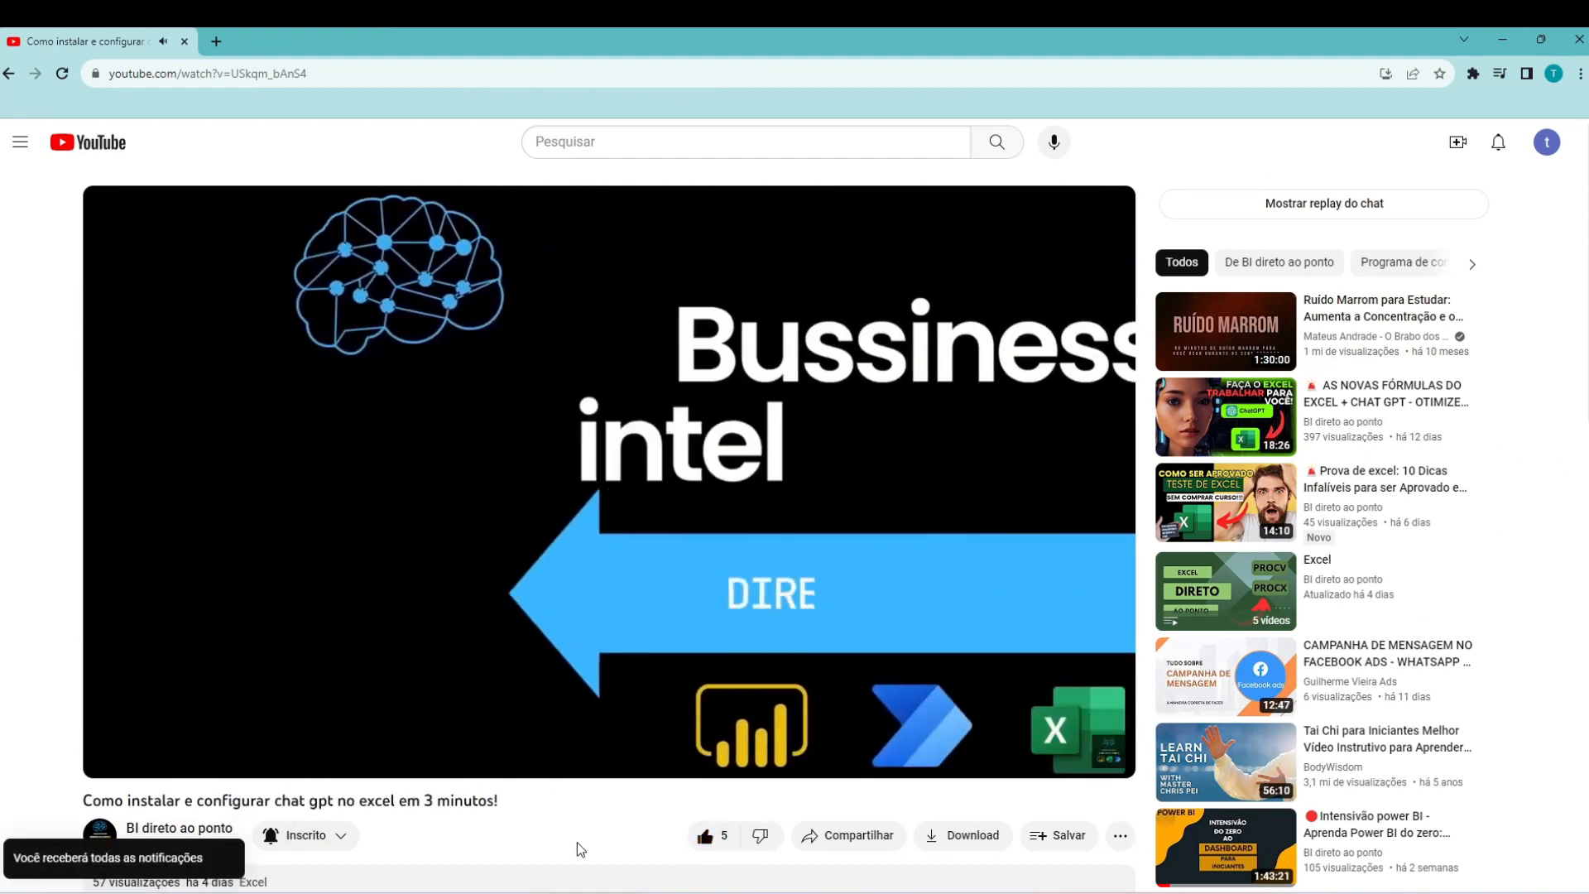
scroll(578, 844, down, 3)
scroll(578, 832, up, 2)
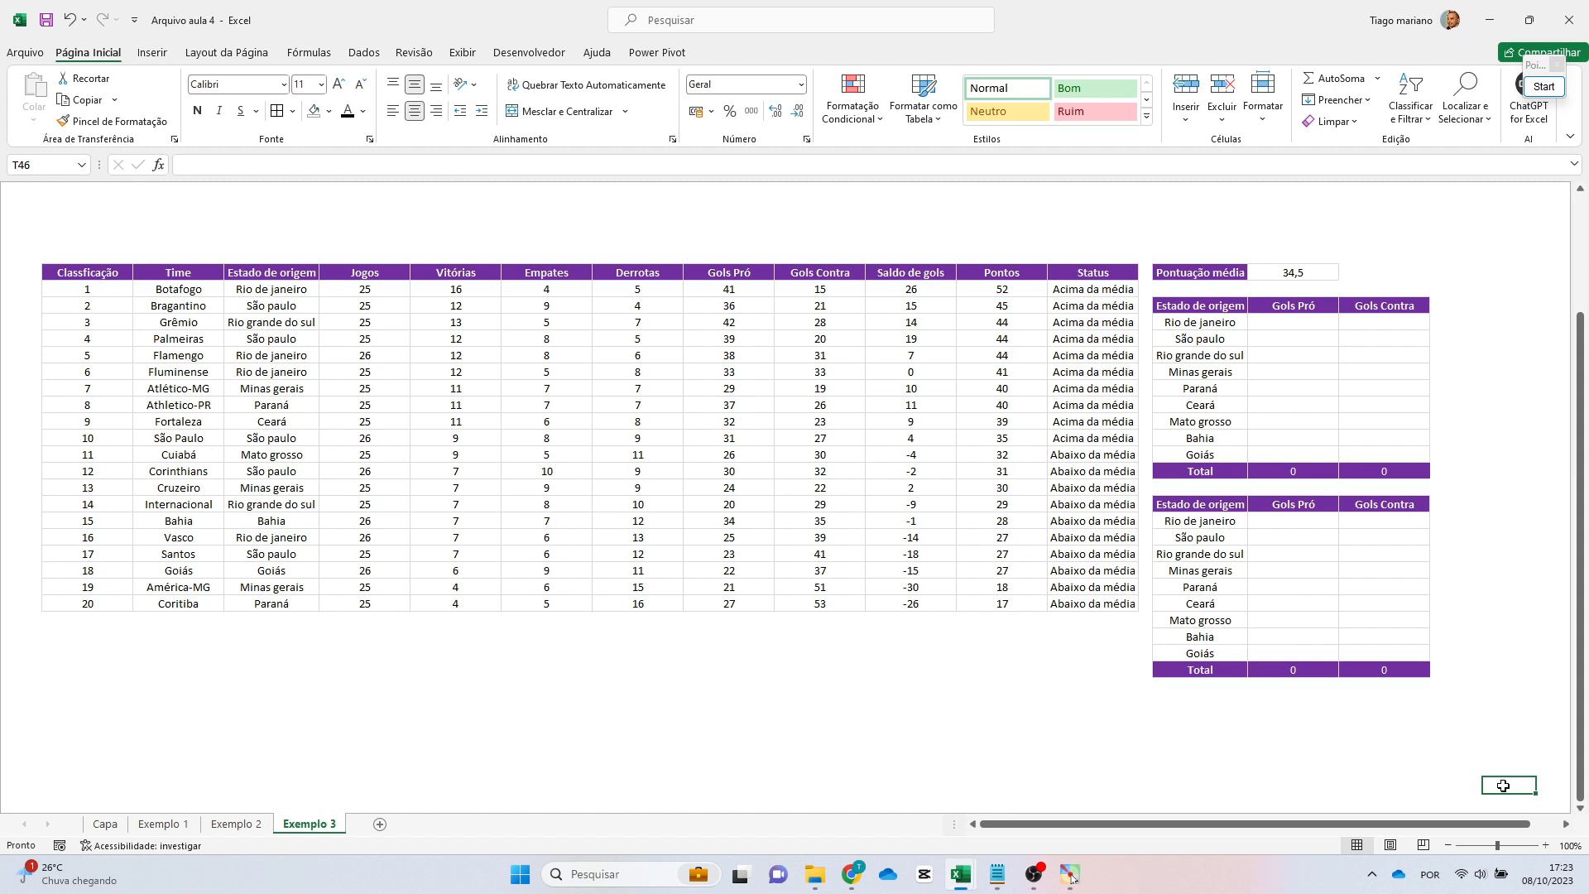
Begin a MÁXIMOSES formula in Rio de janeiro's Gols Pró cell of the upper state table on Exemplo 3.
click(1311, 325)
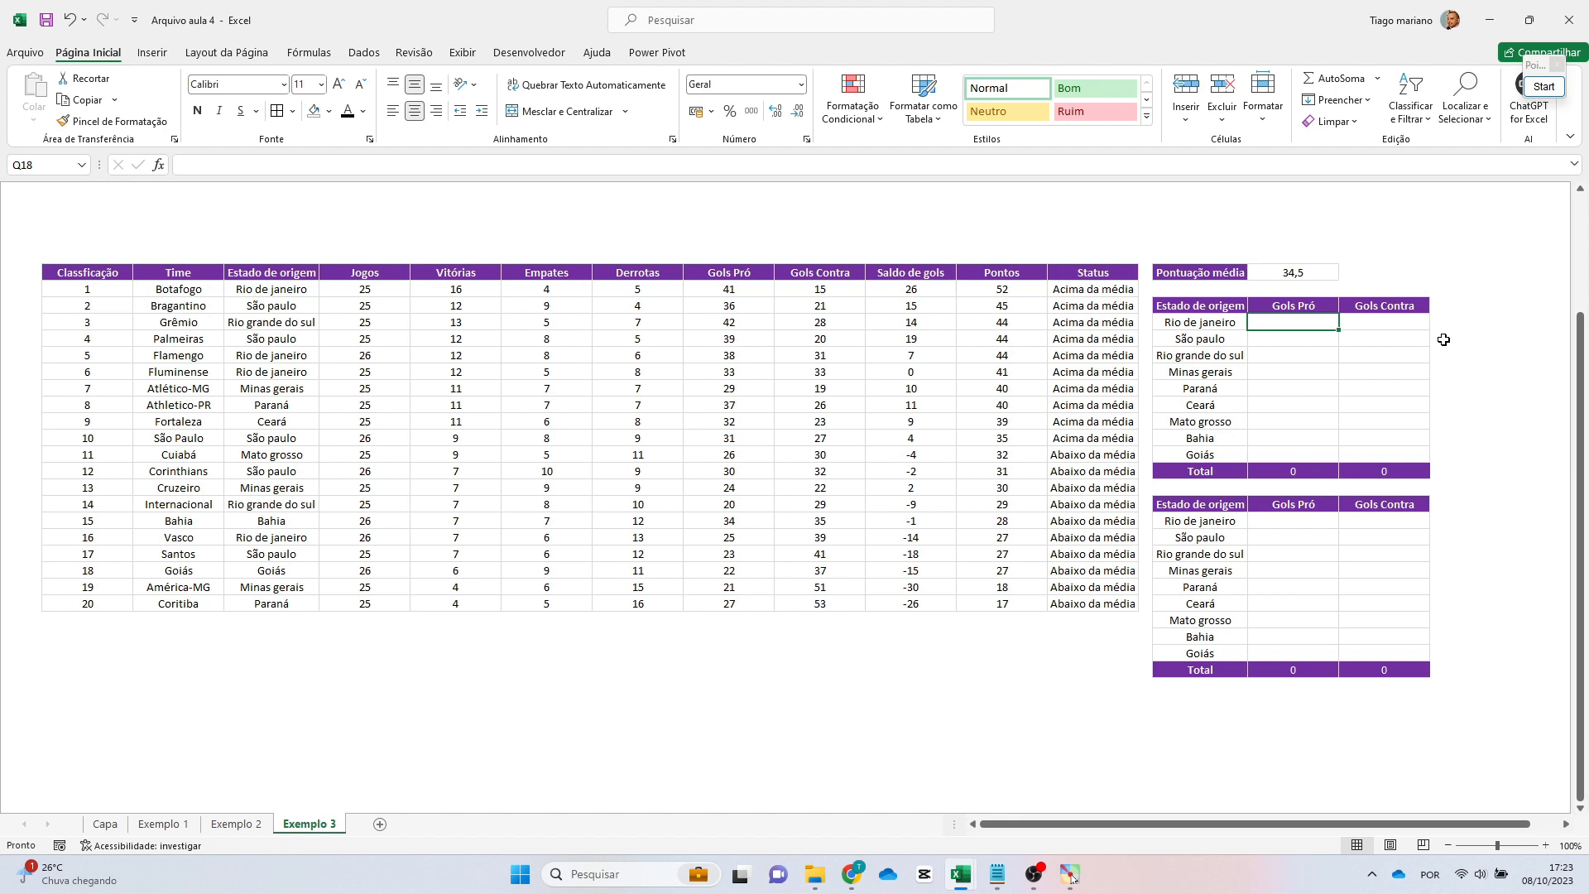
text(=máxim)
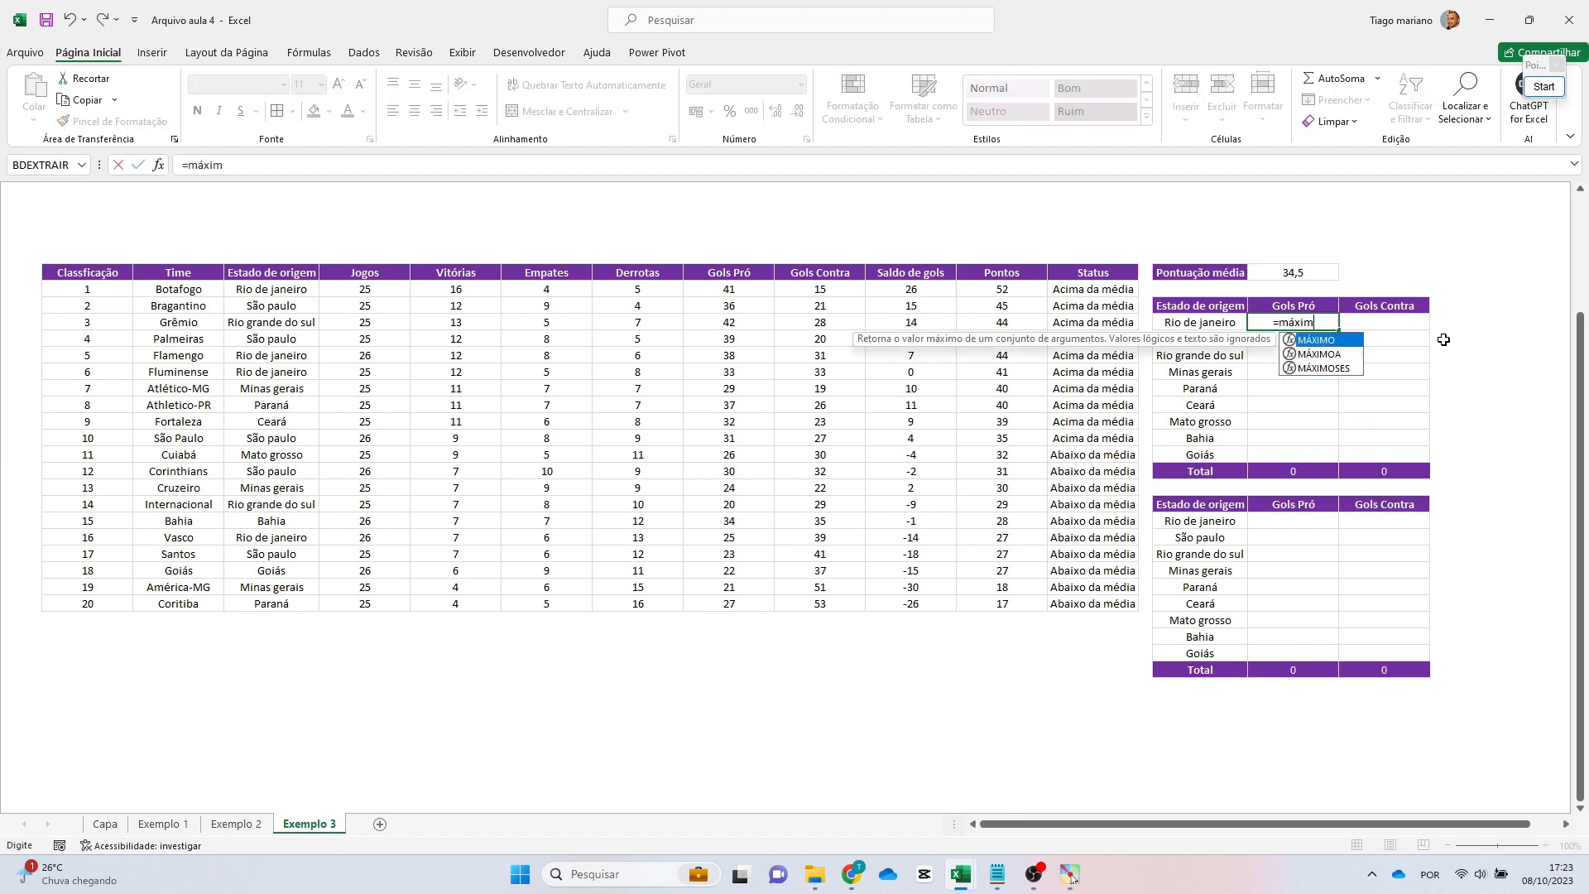
text(oses)
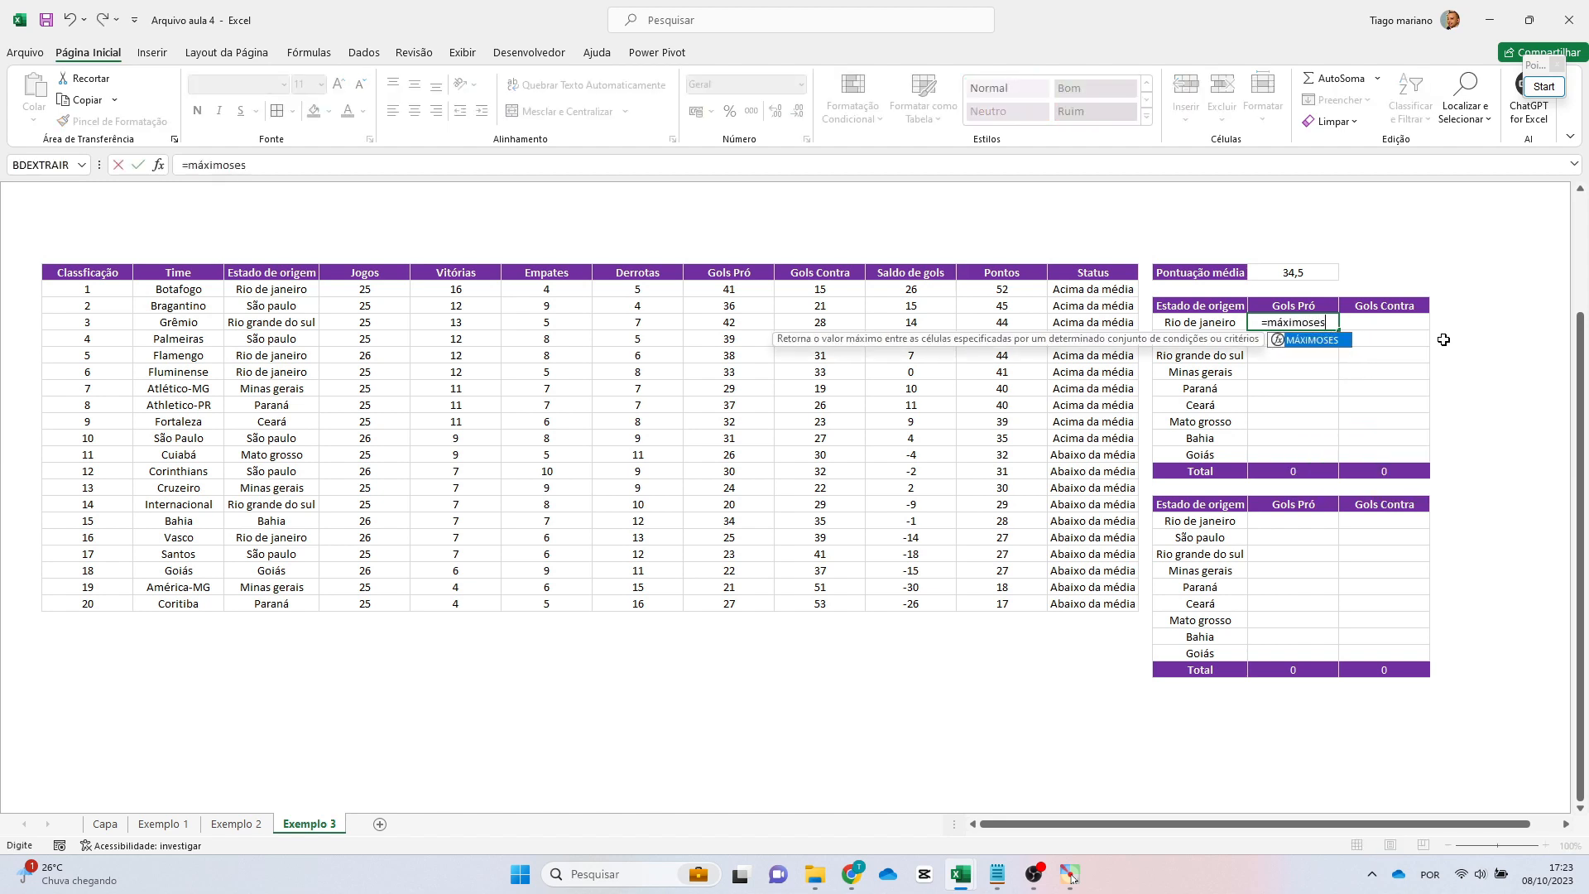
Mark the MÁXIMOSES function description with a red rectangle and end the annotation.
click(1541, 87)
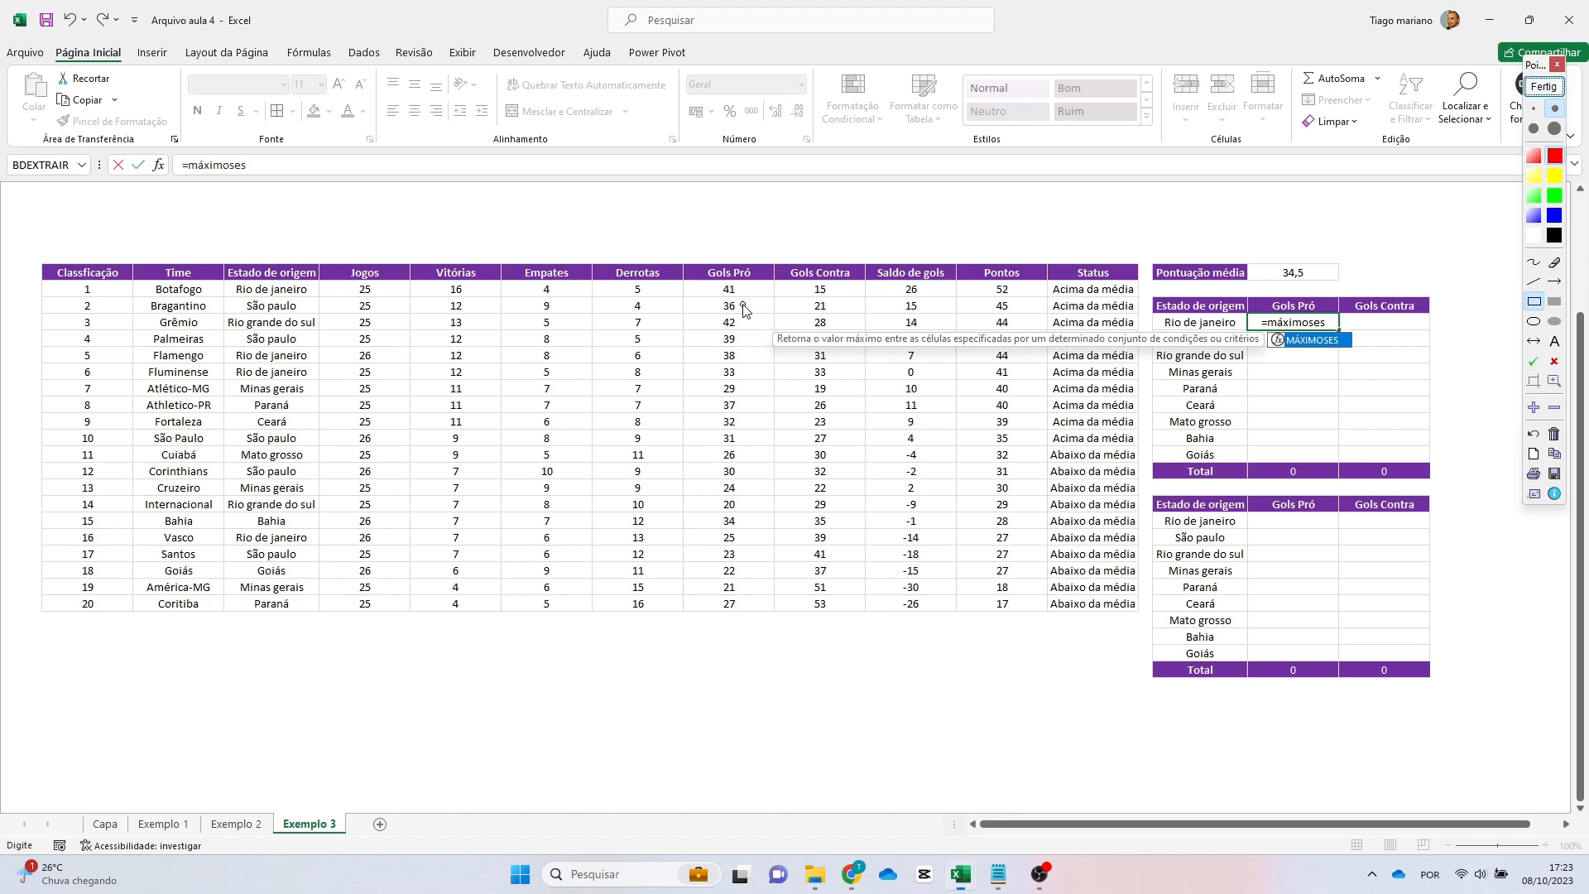
drag(736, 312, 1271, 360)
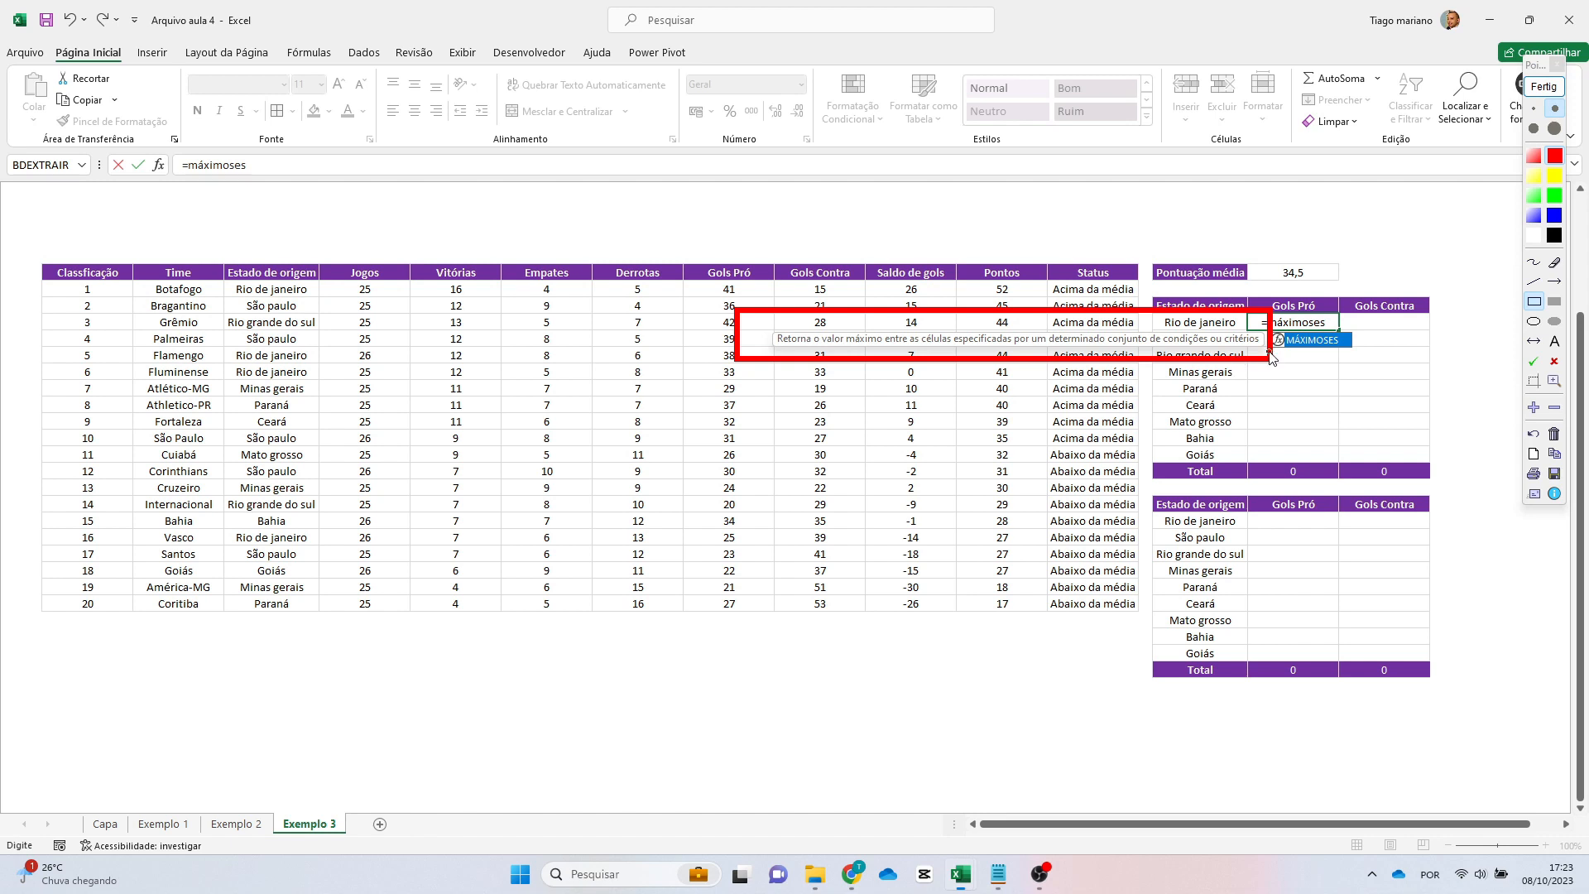
click(1543, 86)
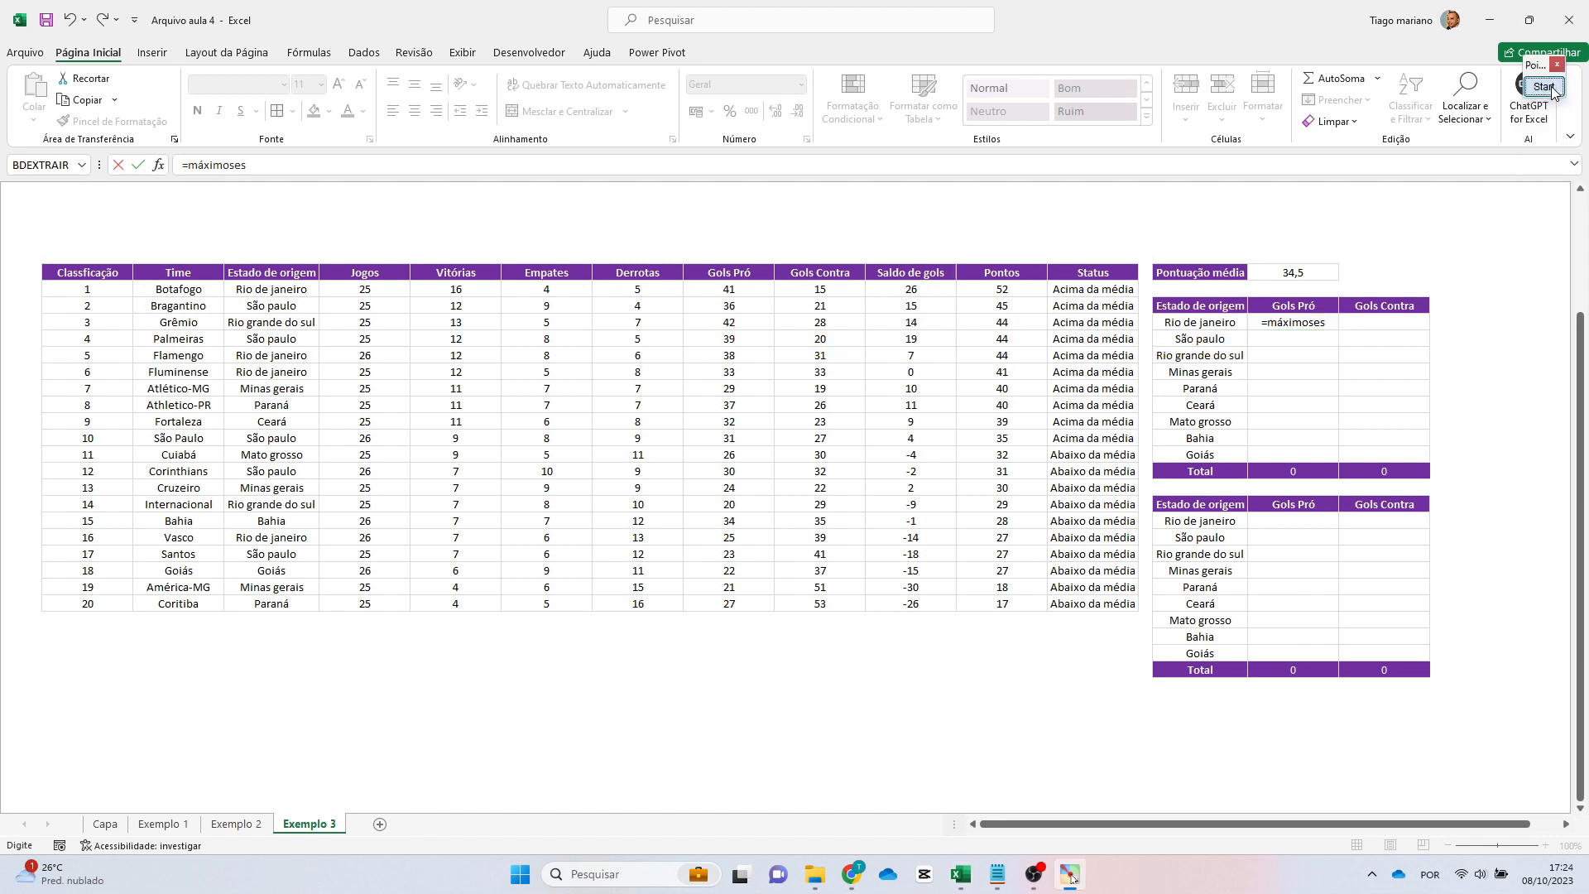
Complete Rio de janeiro's Gols Pró maximum formula with max range $J$16:$J$35, criteria range $E$16:$E$35 and criterion P18.
click(1332, 321)
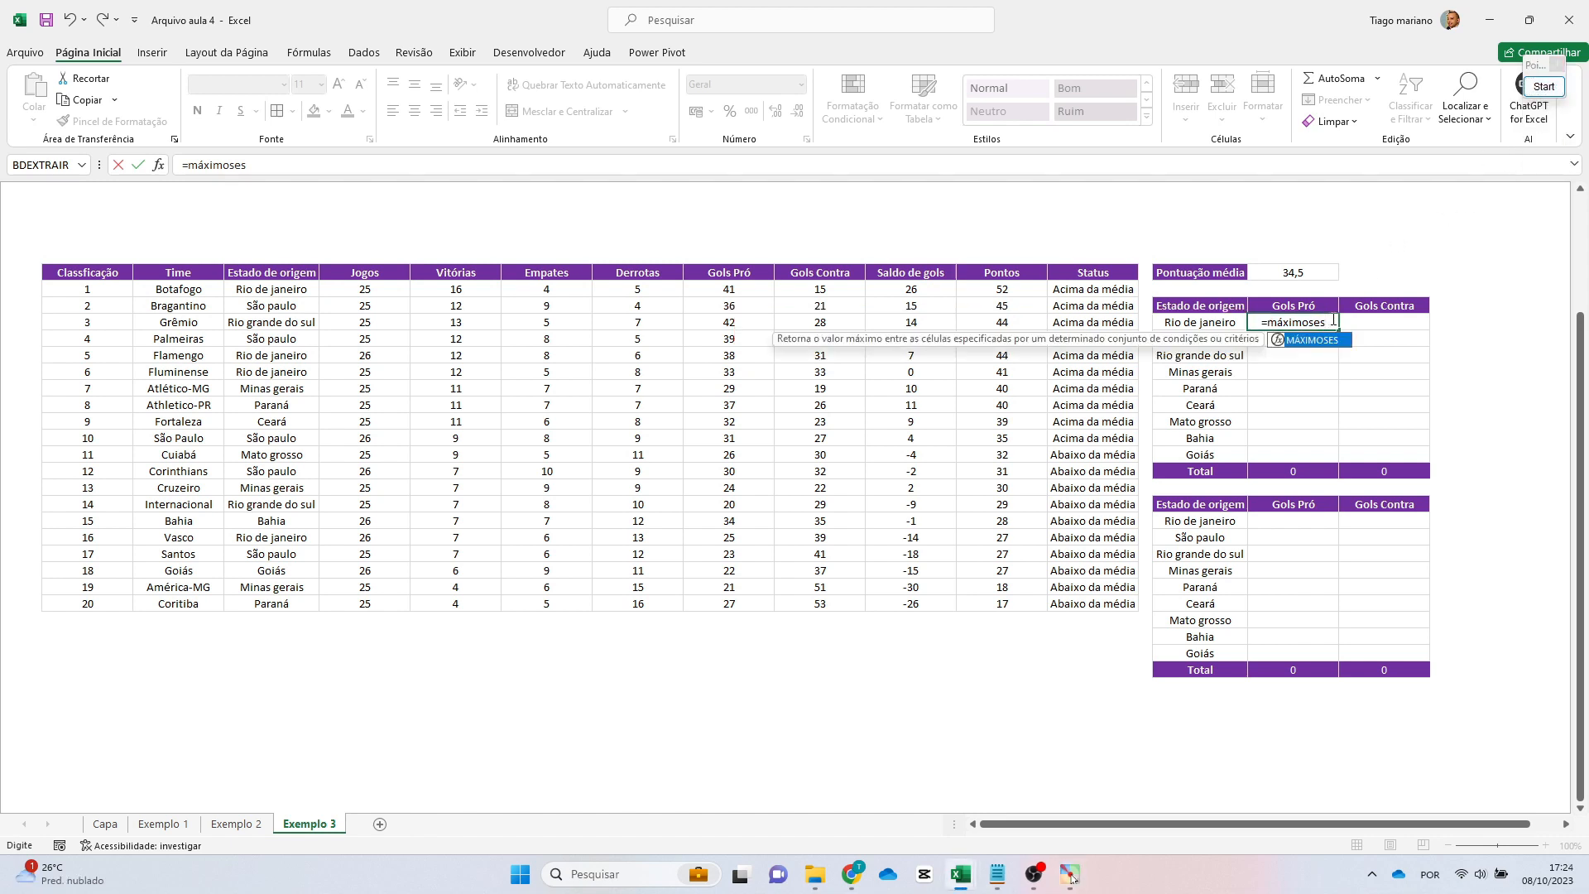
text(()
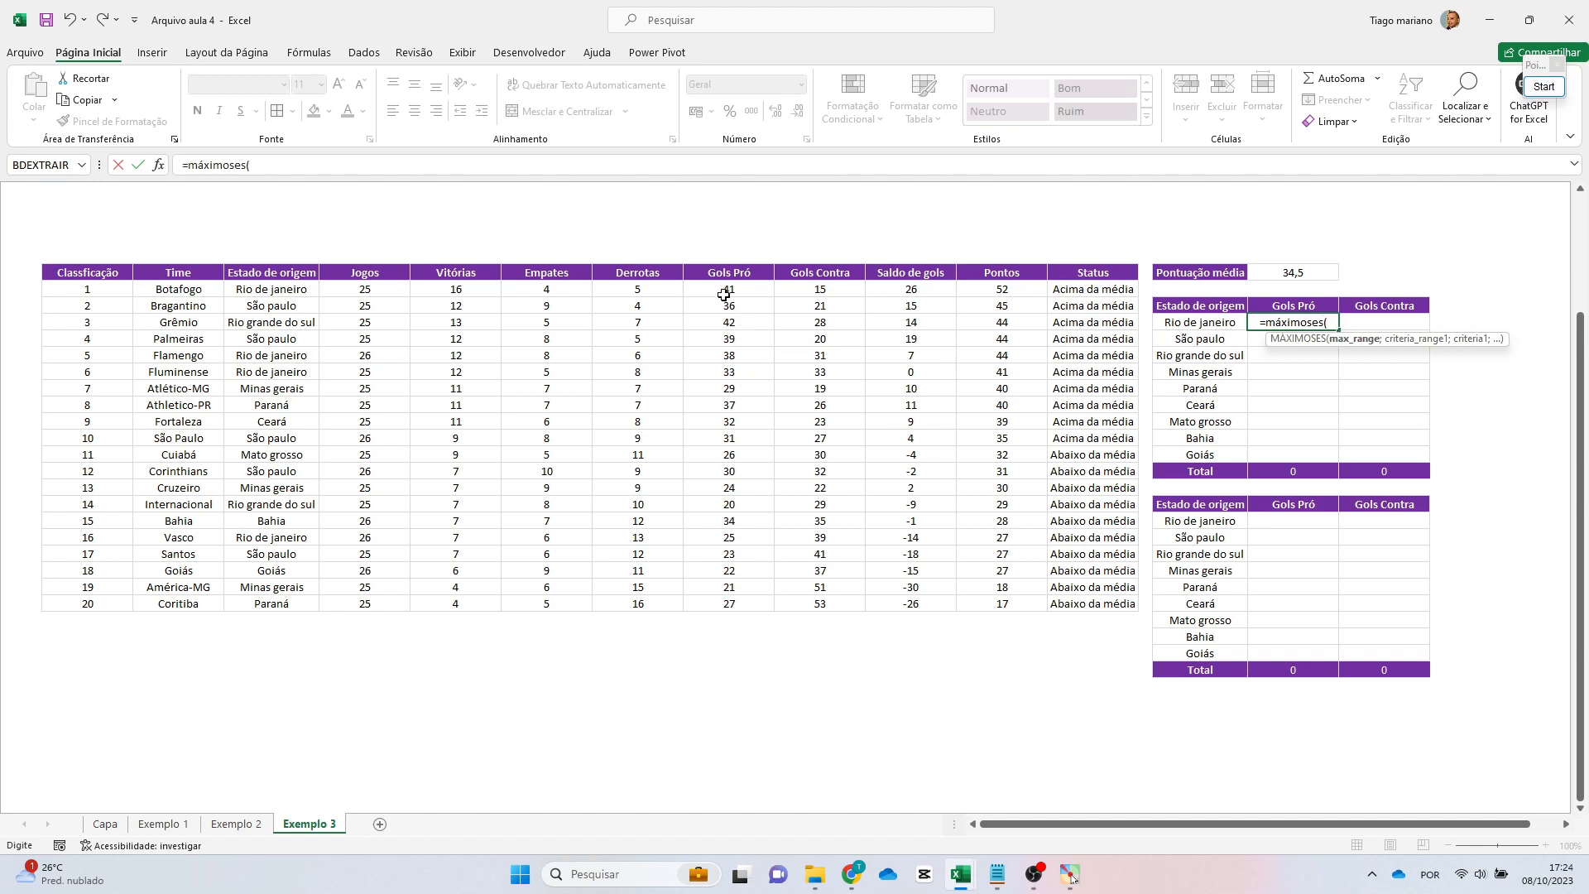
drag(728, 287, 738, 602)
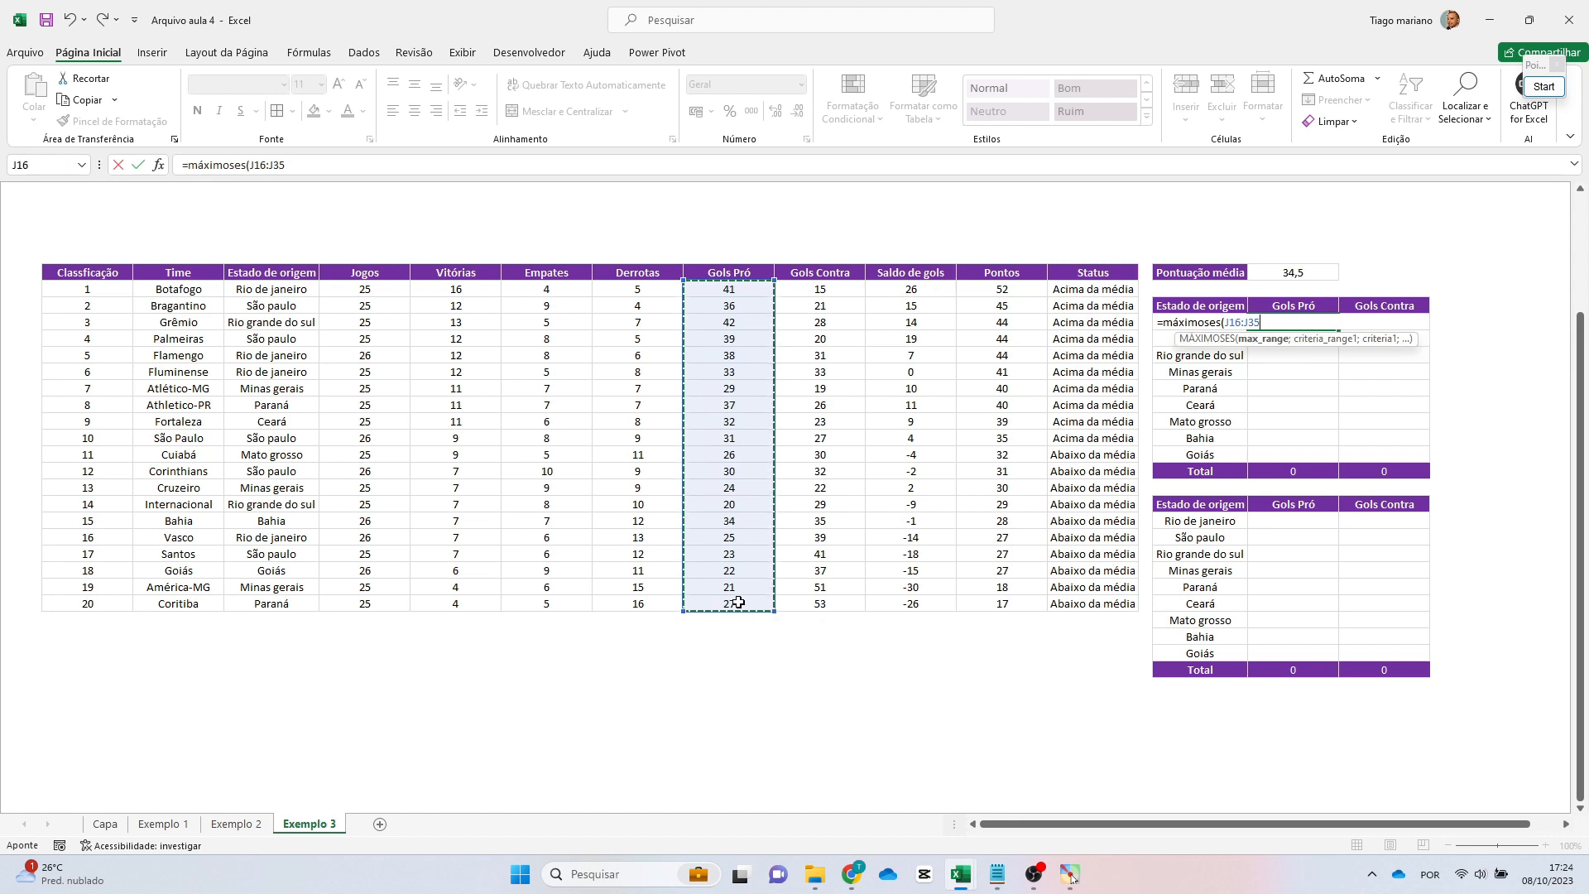
key(F4)
text(;)
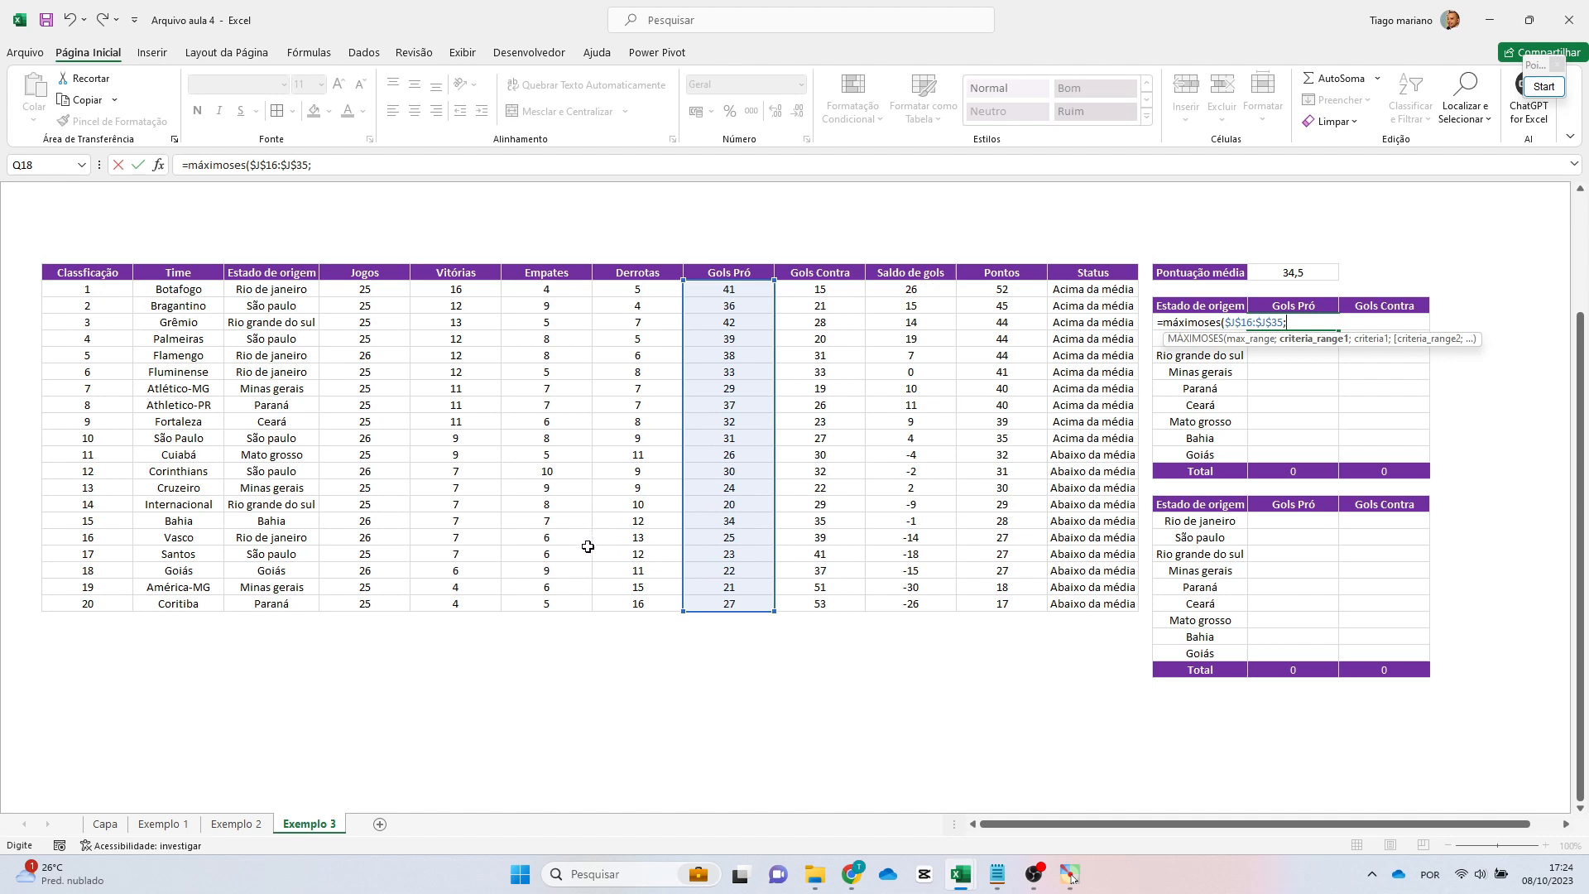
drag(274, 295, 254, 601)
key(F4)
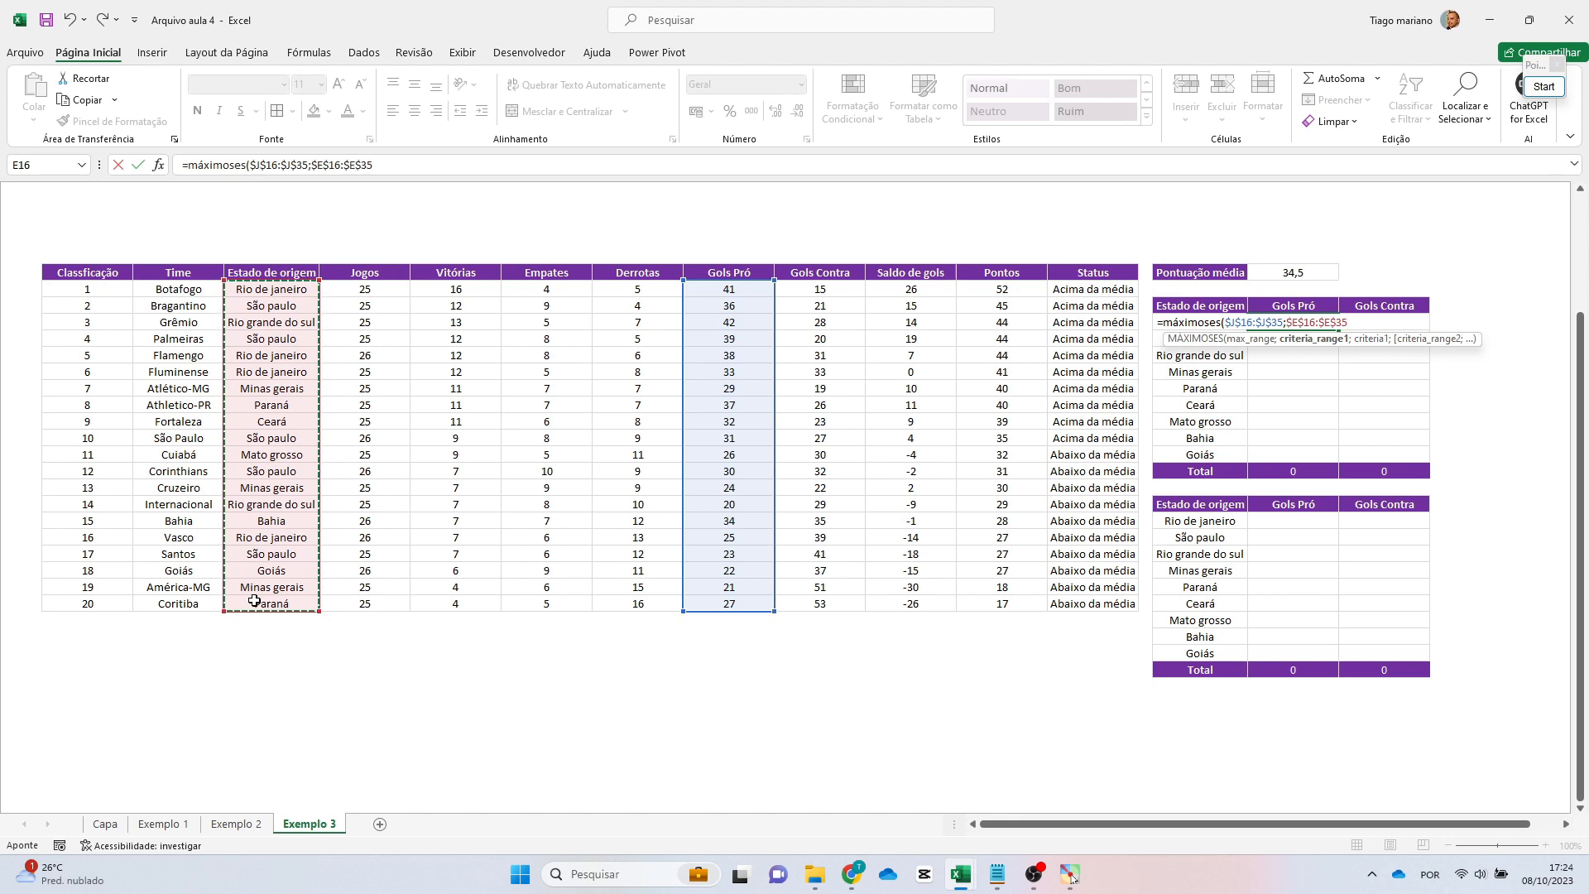
text(;)
key(Return)
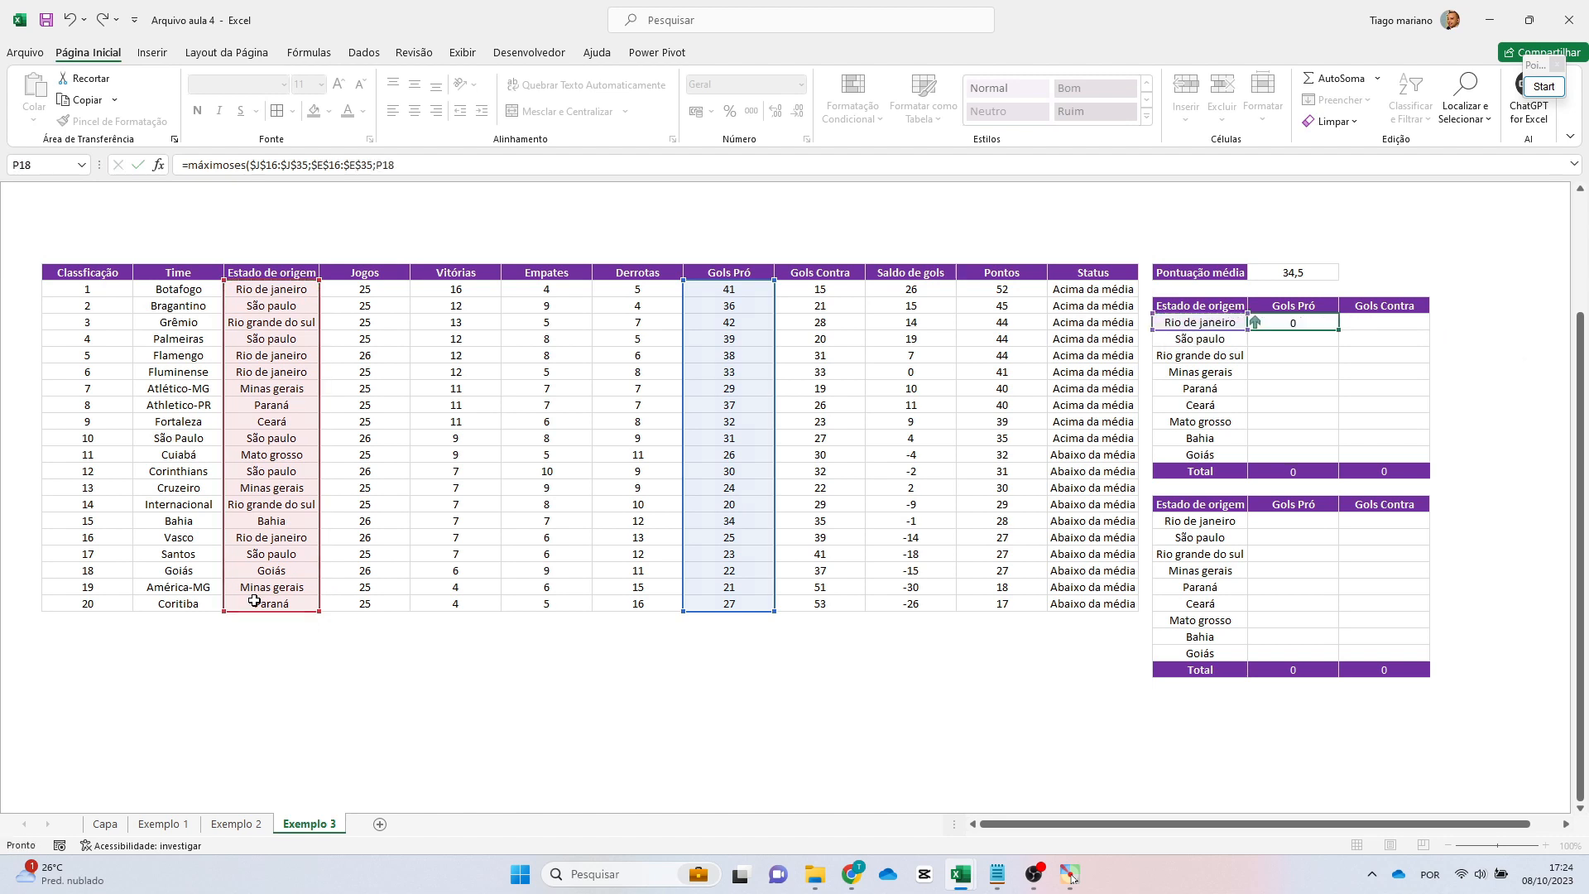
Copy Rio de janeiro's MÁXIMOSES formula down the Gols Pró column of the upper state table through Goiás.
key(Up)
key(Left)
key(Right)
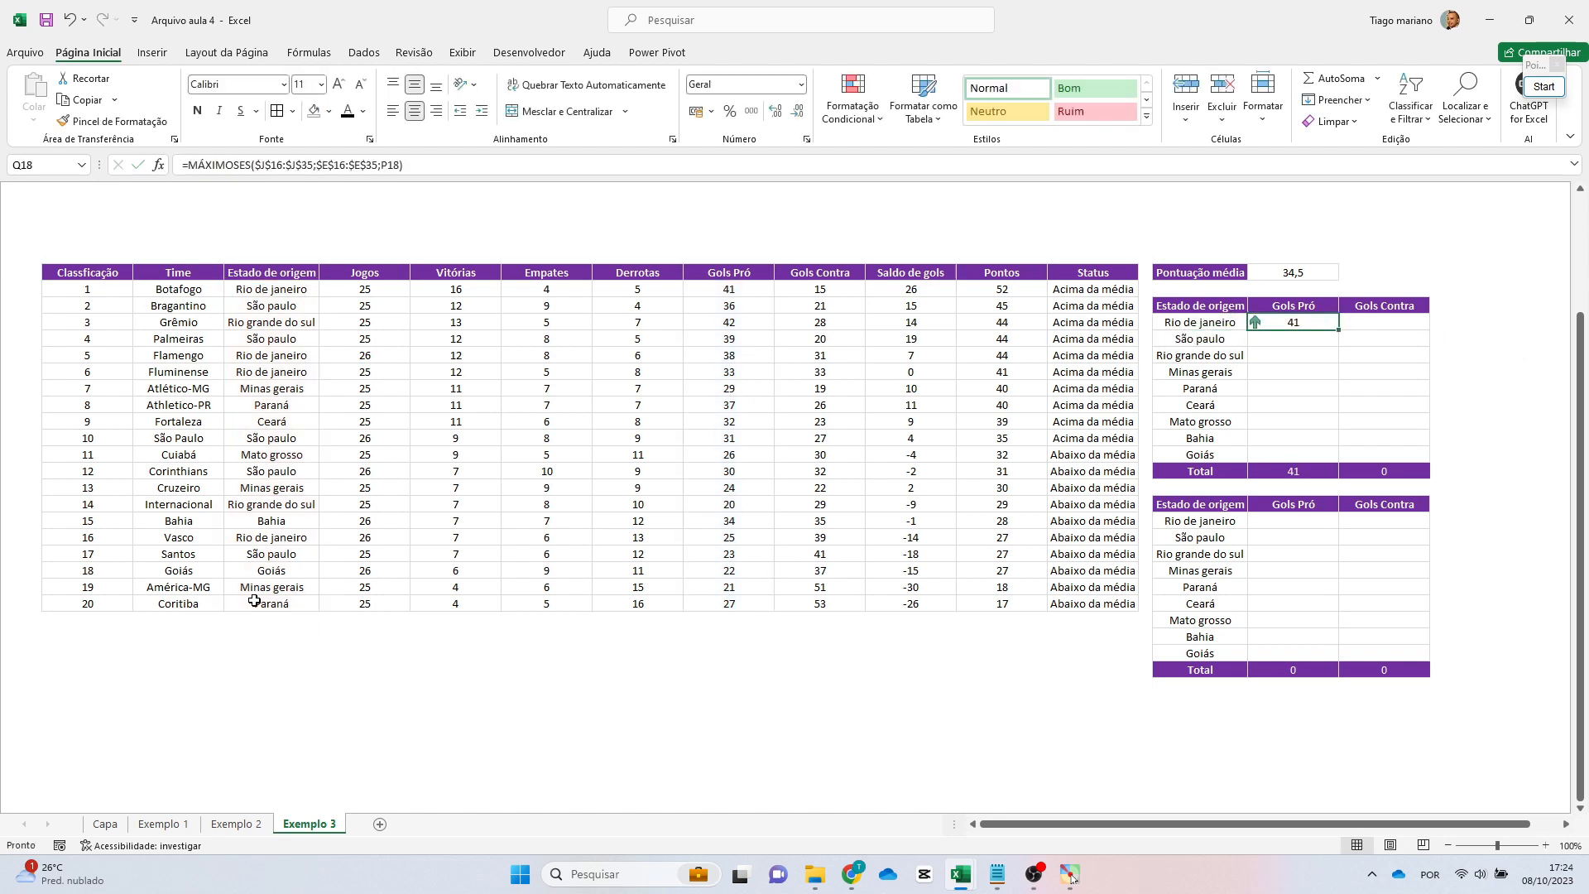
key(ctrl+c)
key(Left)
key(ctrl+Down)
key(Right)
key(Up)
key(ctrl+shift+Up)
key(ctrl+v)
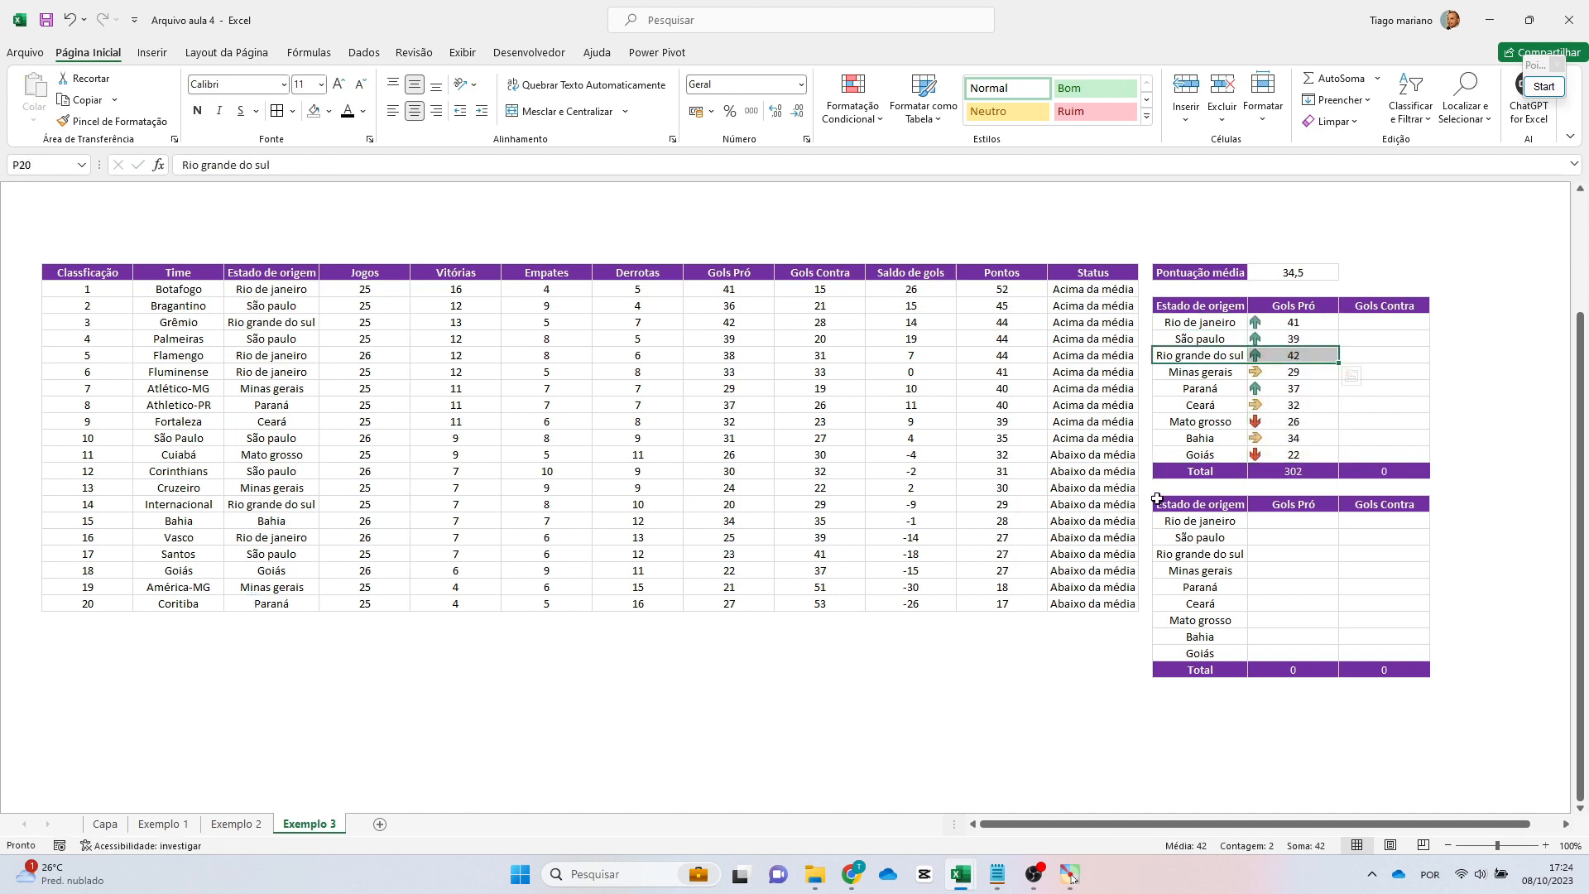
click(1511, 488)
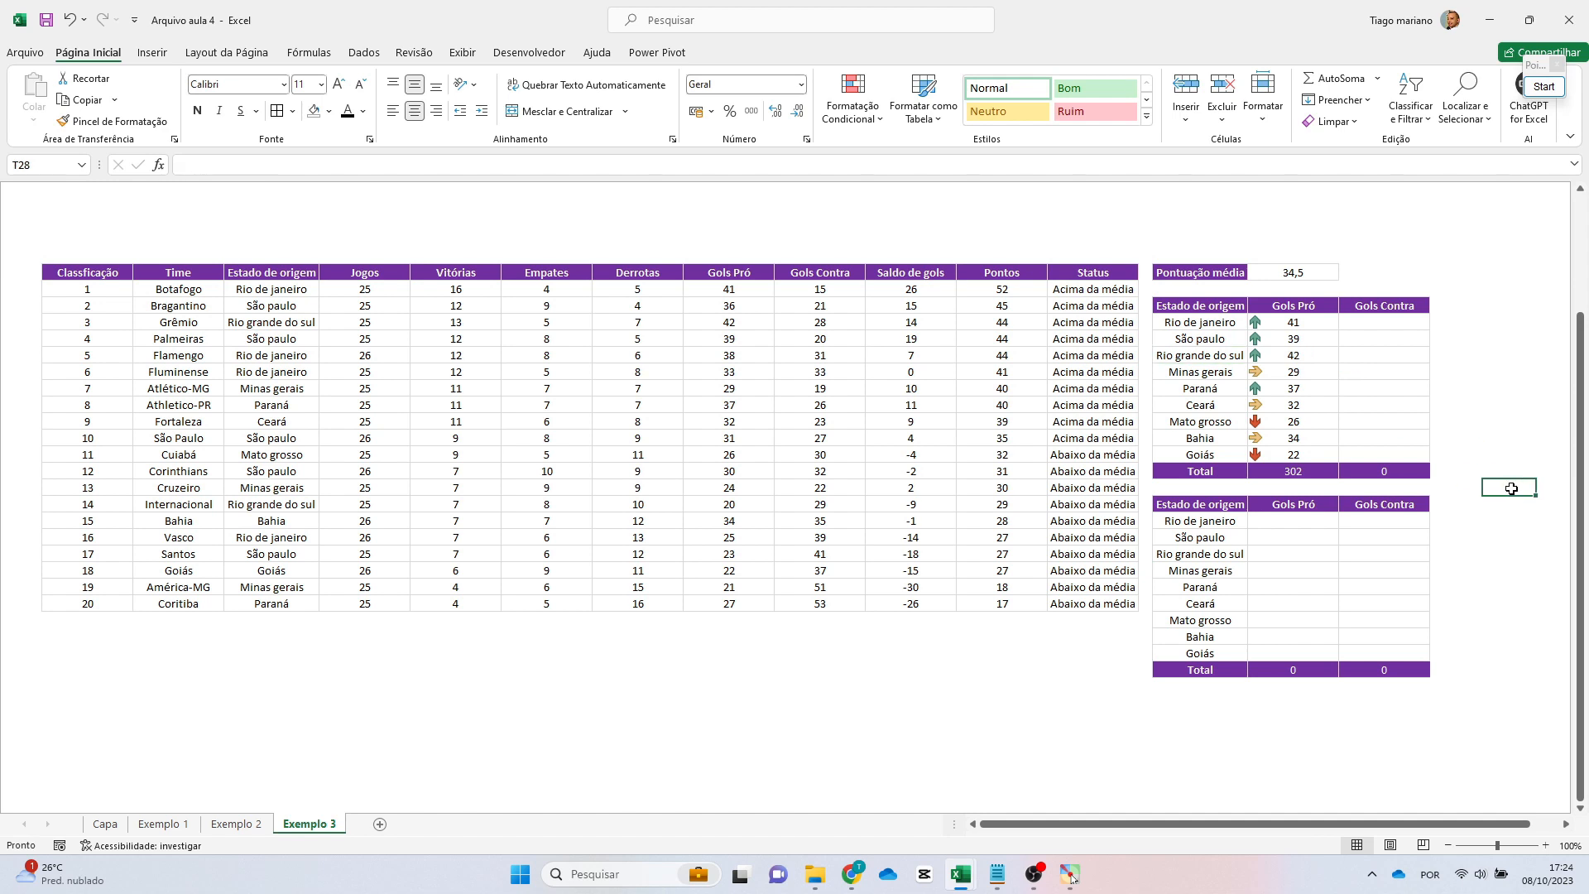
drag(1202, 357, 1291, 356)
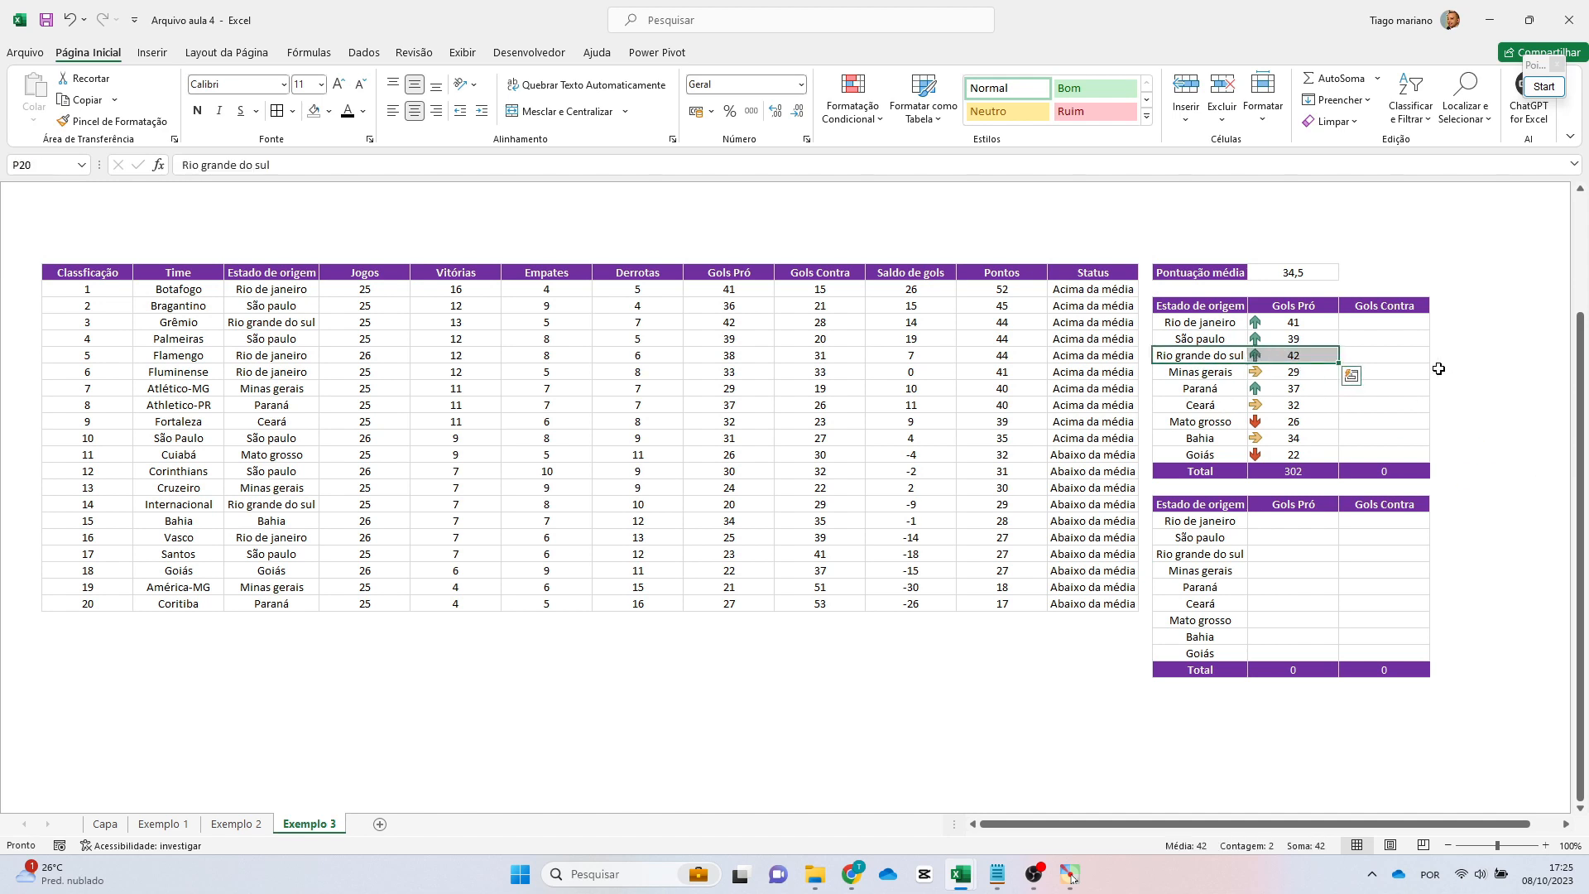
drag(1203, 320, 1269, 340)
click(1507, 504)
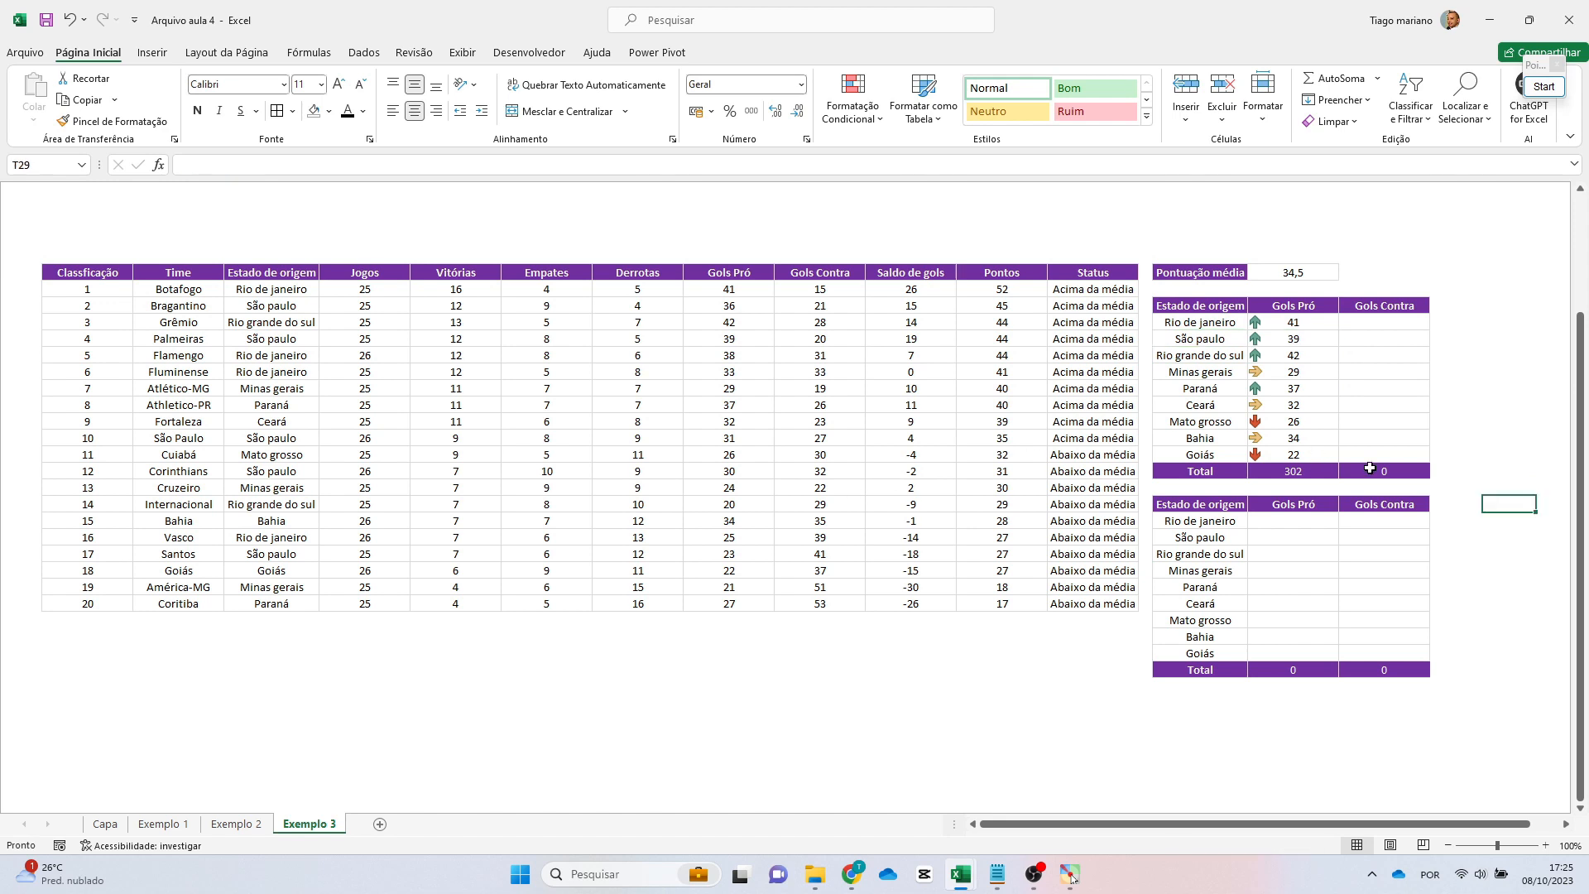
Enter =MÁXIMOSES($K$16:$K$35;$E$16:$E$35;P18) in Rio de janeiro's Gols Contra cell of the upper state table.
click(1409, 325)
text(=máximoses)
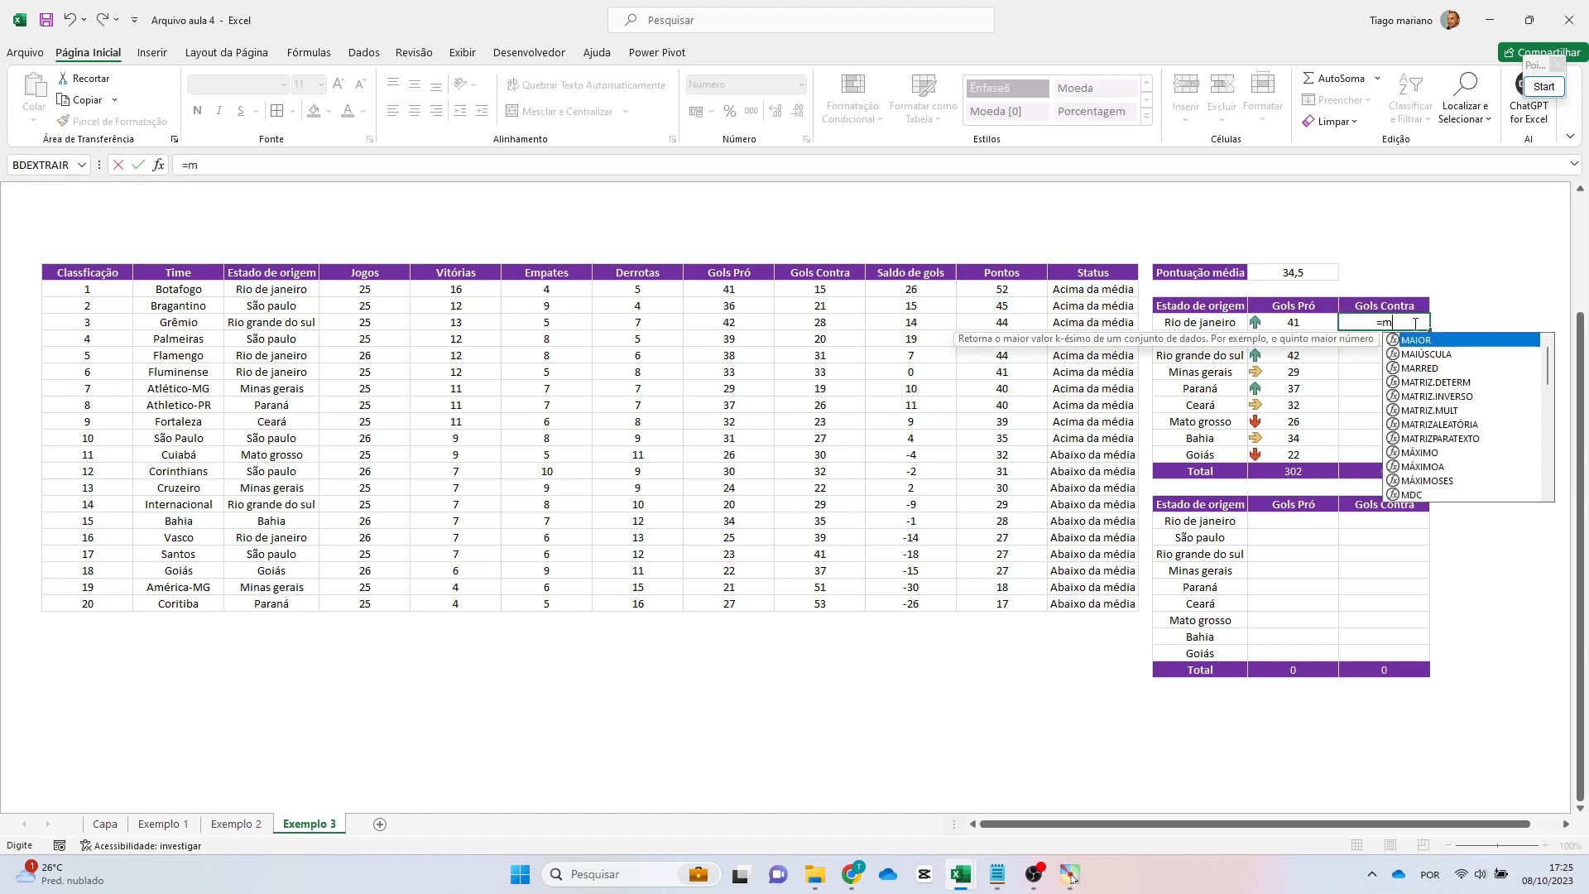
key(Tab)
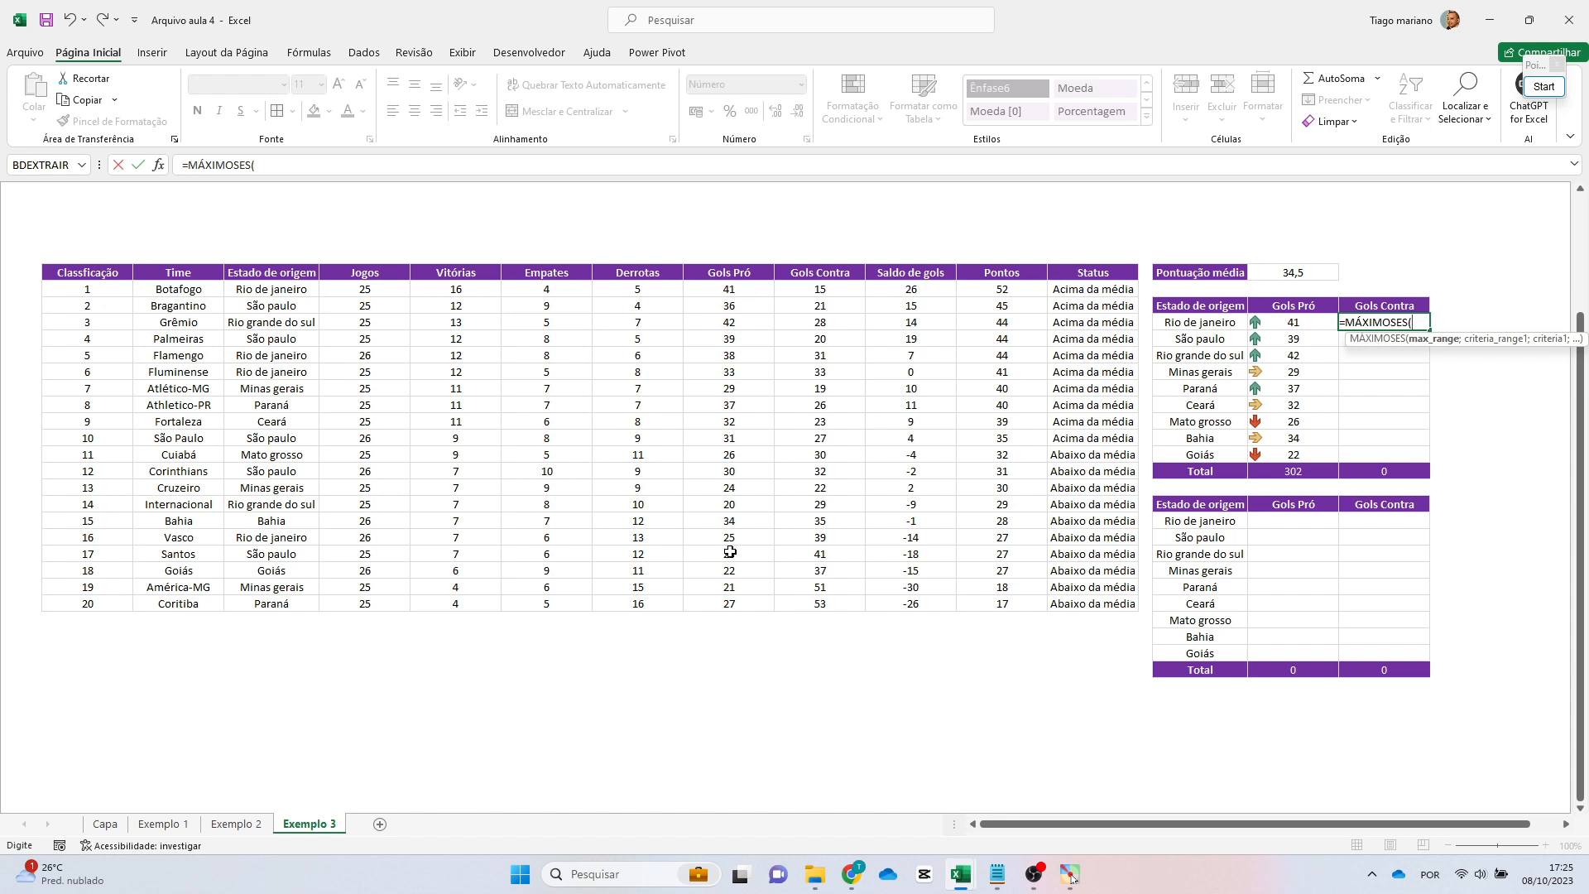
drag(828, 282, 831, 605)
key(F4)
text(;)
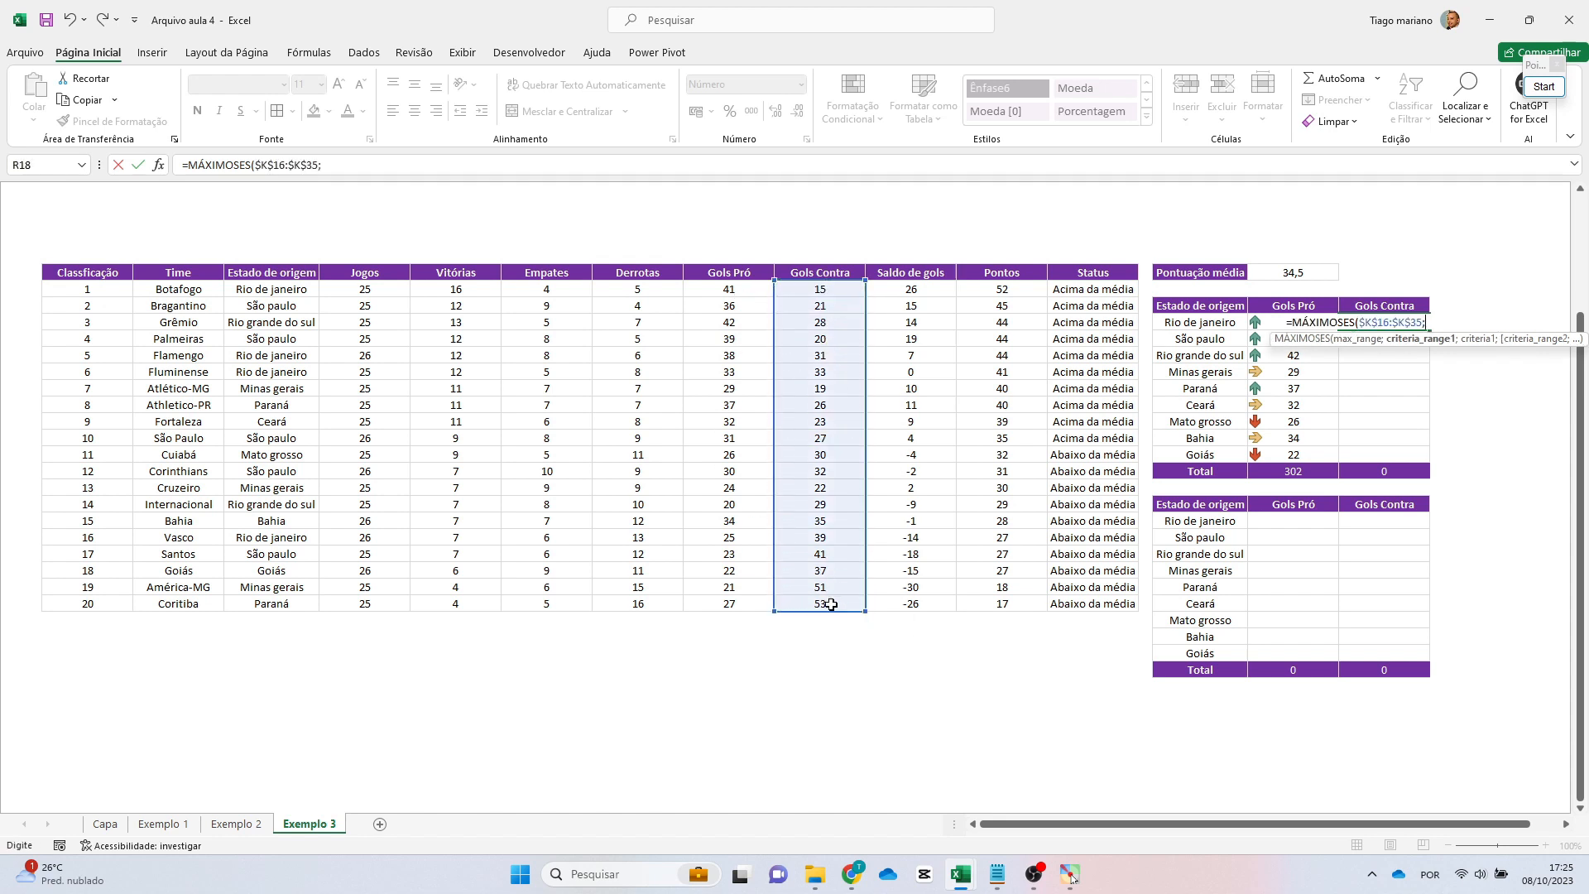
drag(267, 290, 292, 603)
key(F4)
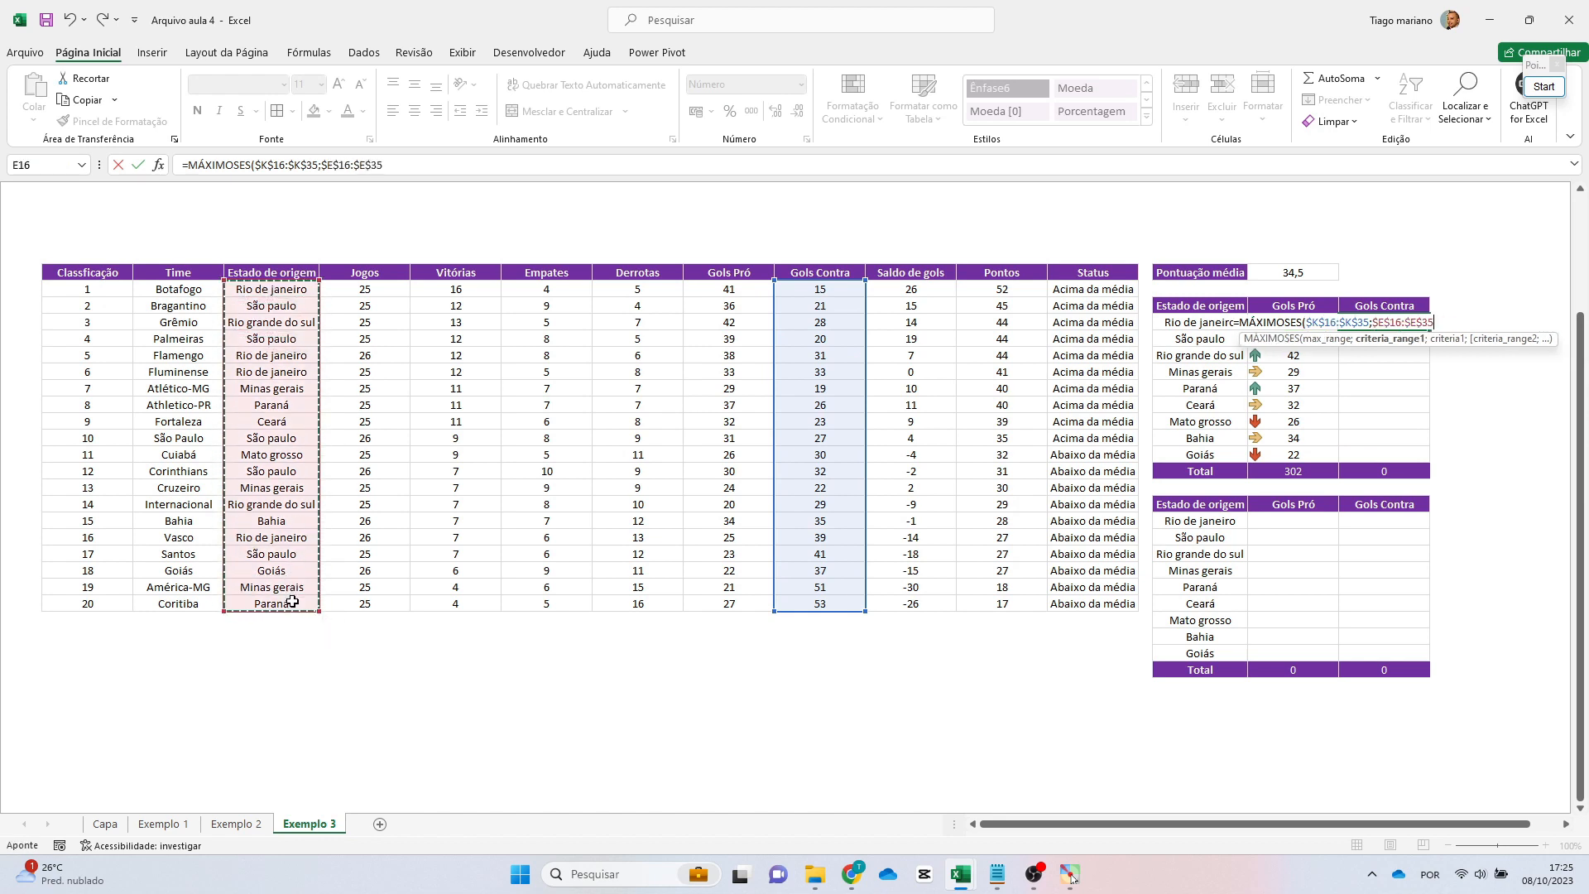
text(;)
key(Left)
key(Left)
key(Return)
Copy Rio de janeiro's Gols Contra formula down the upper state table through Goiás.
key(Up)
key(ctrl+c)
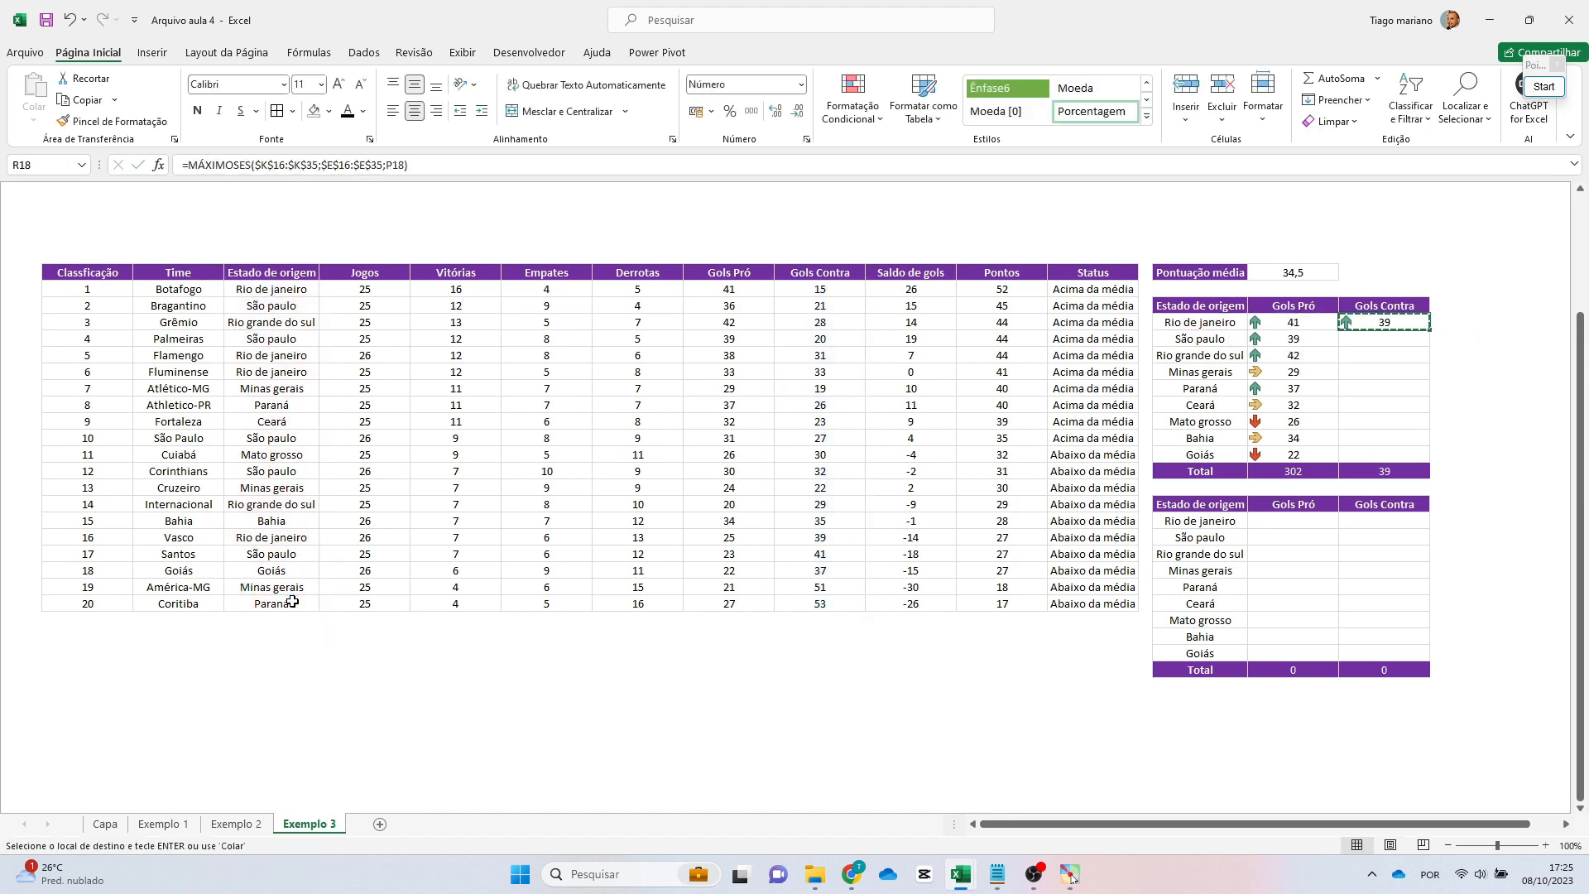
key(Left)
key(ctrl+Down)
key(Right)
key(Up)
key(ctrl+shift+Up)
key(ctrl+v)
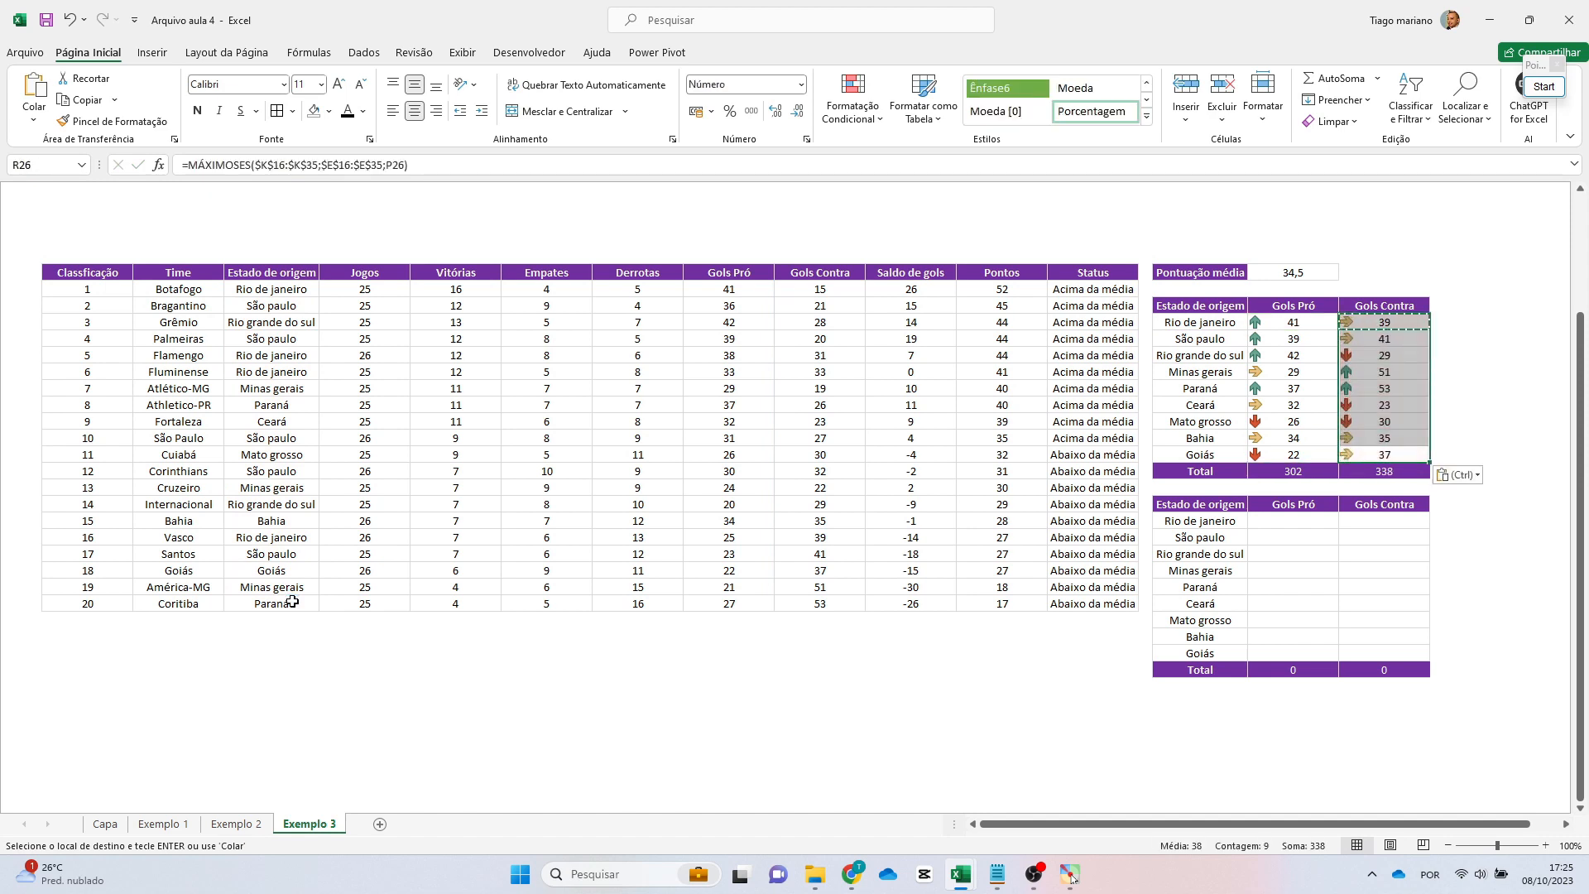
key(Escape)
Examine the Gols Contra maximums in the upper state table, including São paulo, Minas gerais, Mato grosso and Goiás.
click(1530, 388)
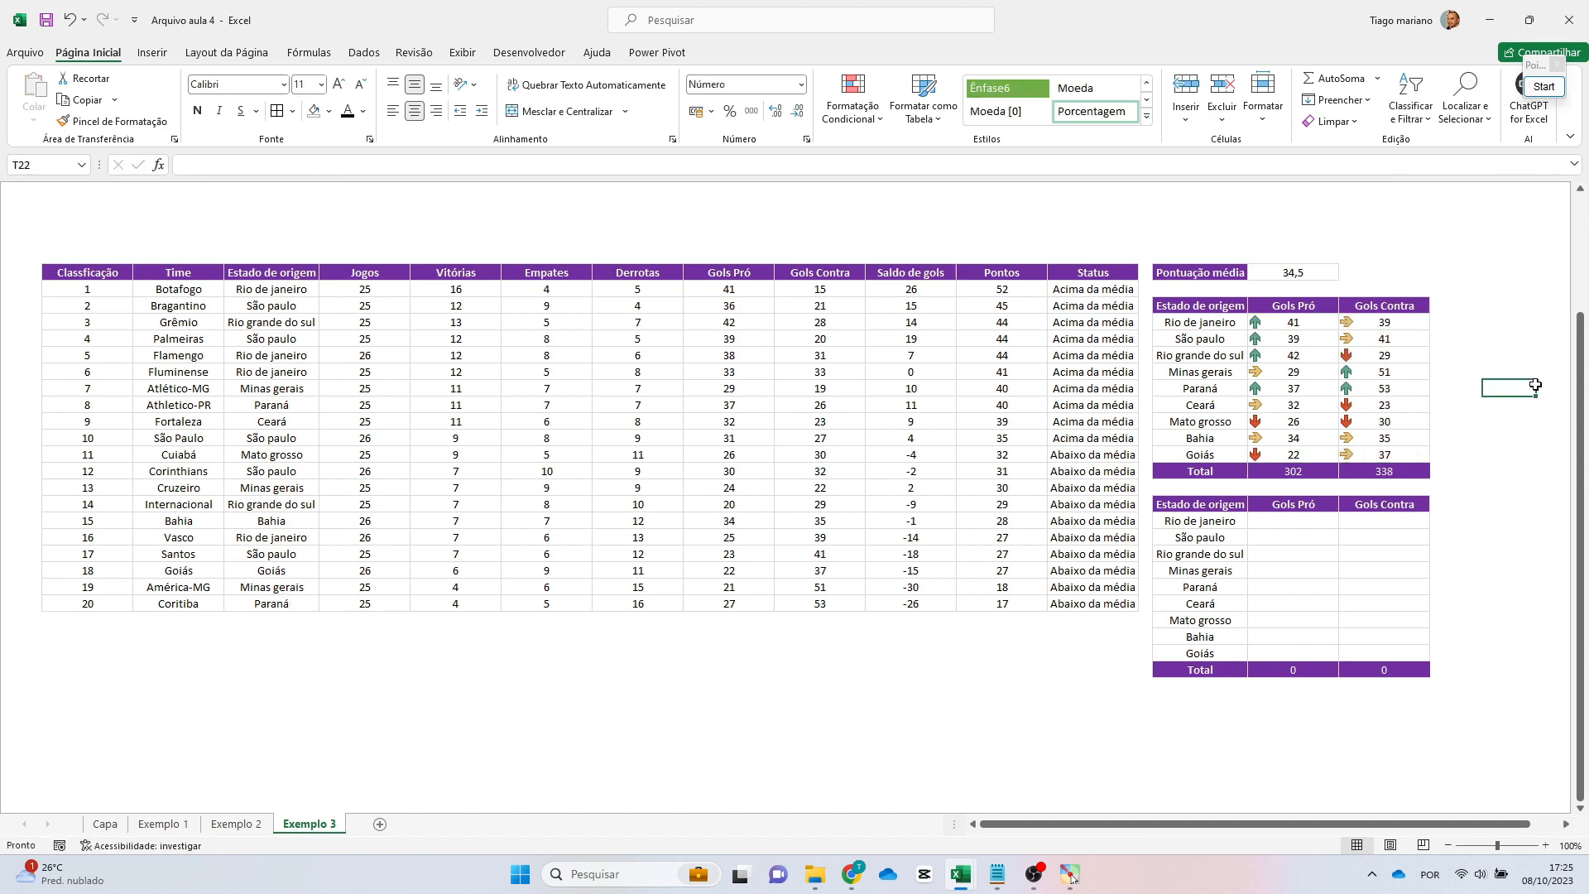
click(1401, 323)
click(1395, 340)
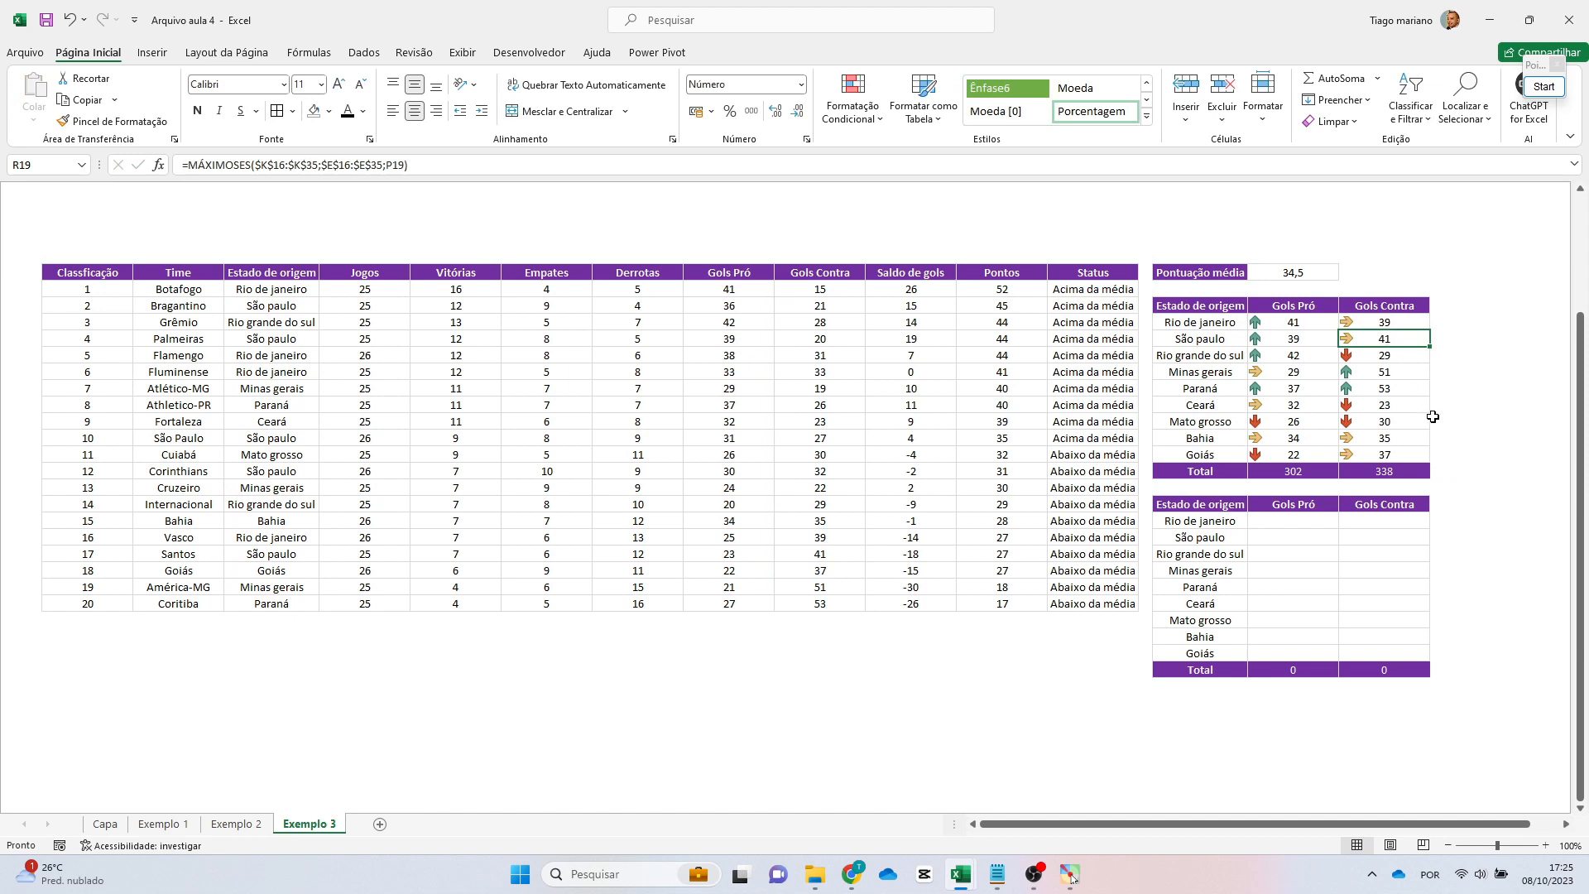
click(1399, 373)
click(1390, 422)
click(1385, 455)
click(1370, 374)
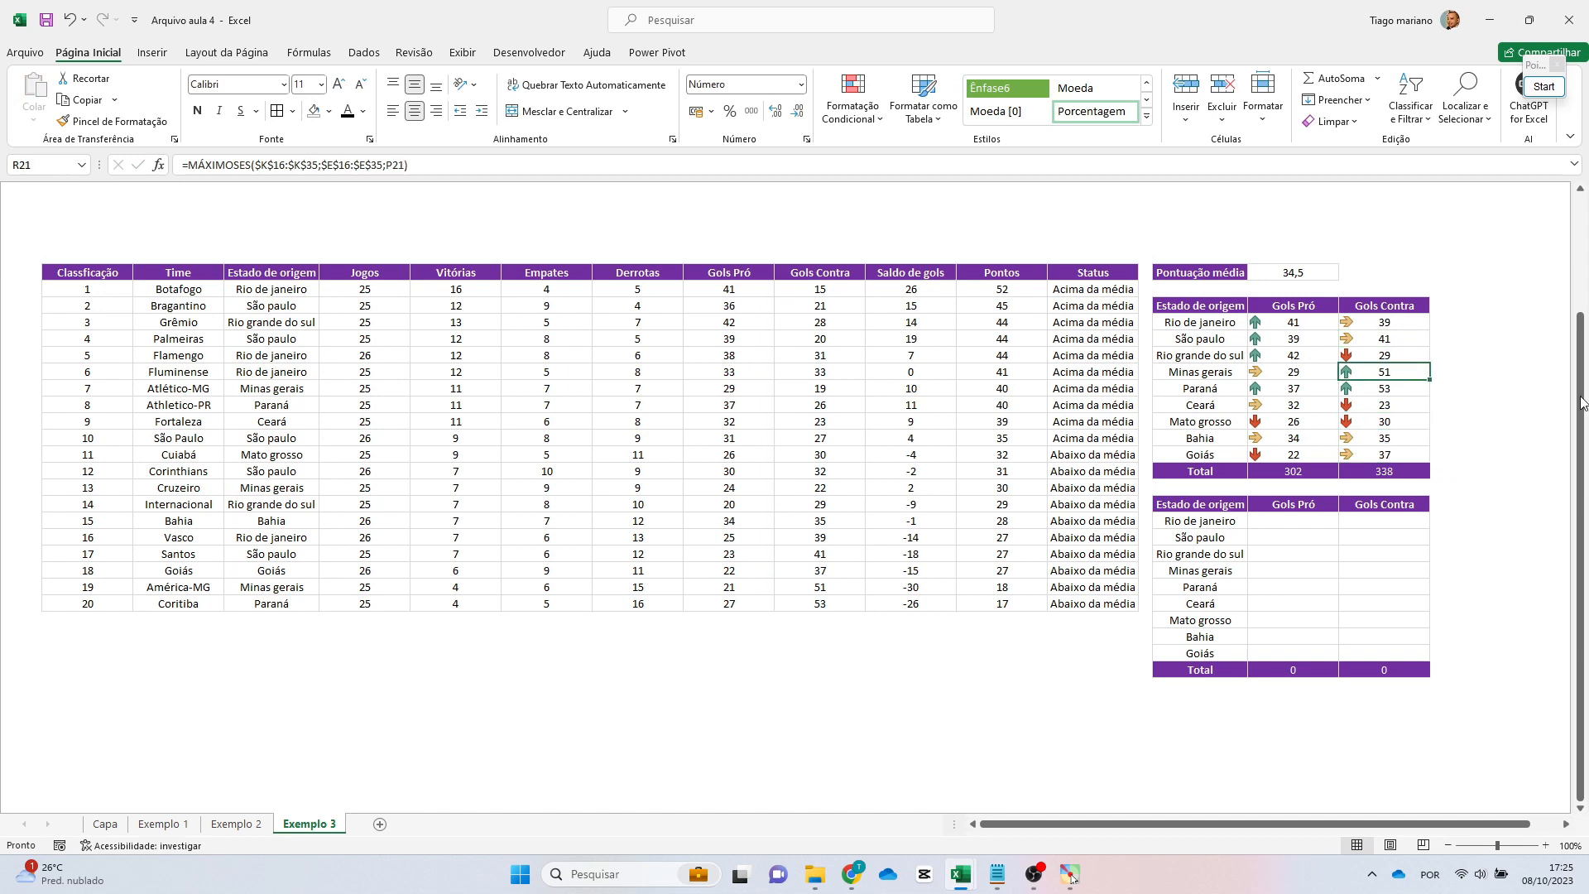
Begin a MÍNIMOSES formula in Rio de janeiro's Gols Pró cell of the lower state table.
click(1314, 516)
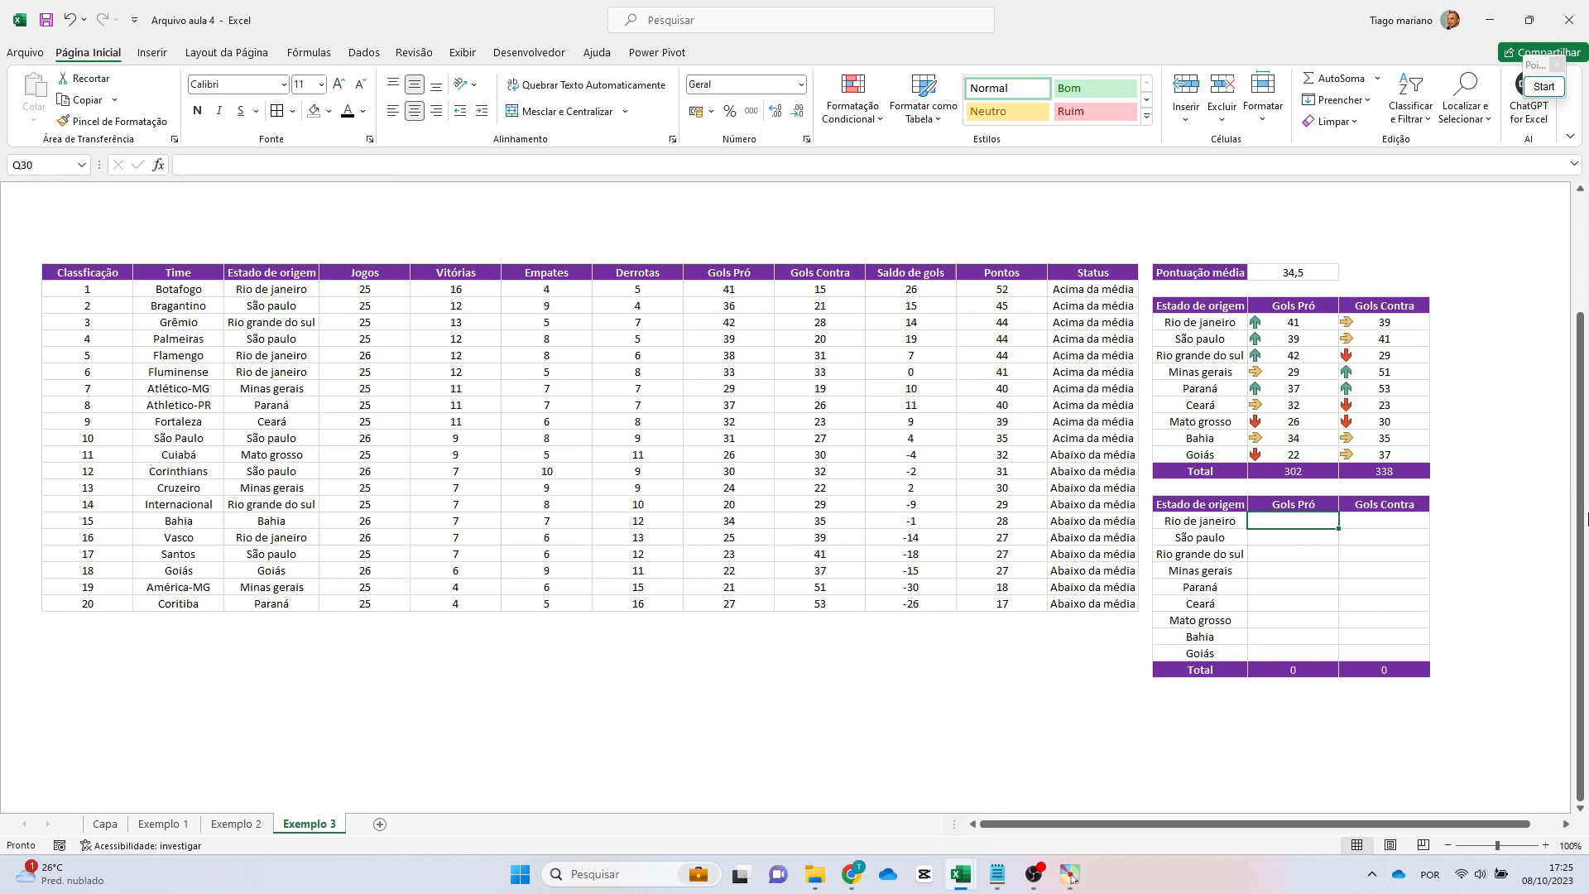
text(=)
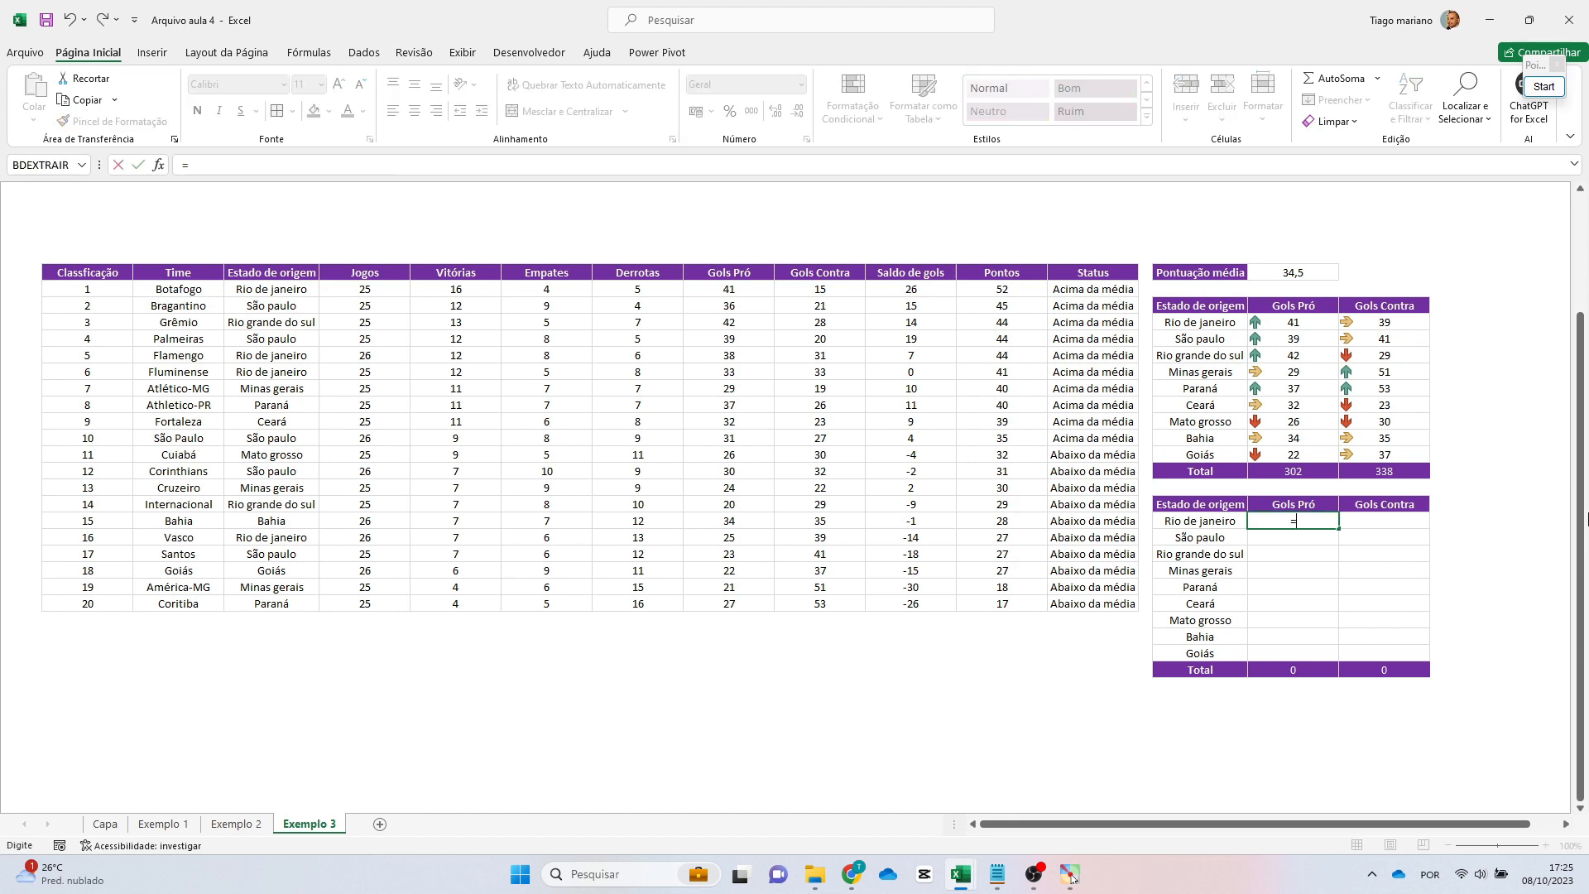
text(míni)
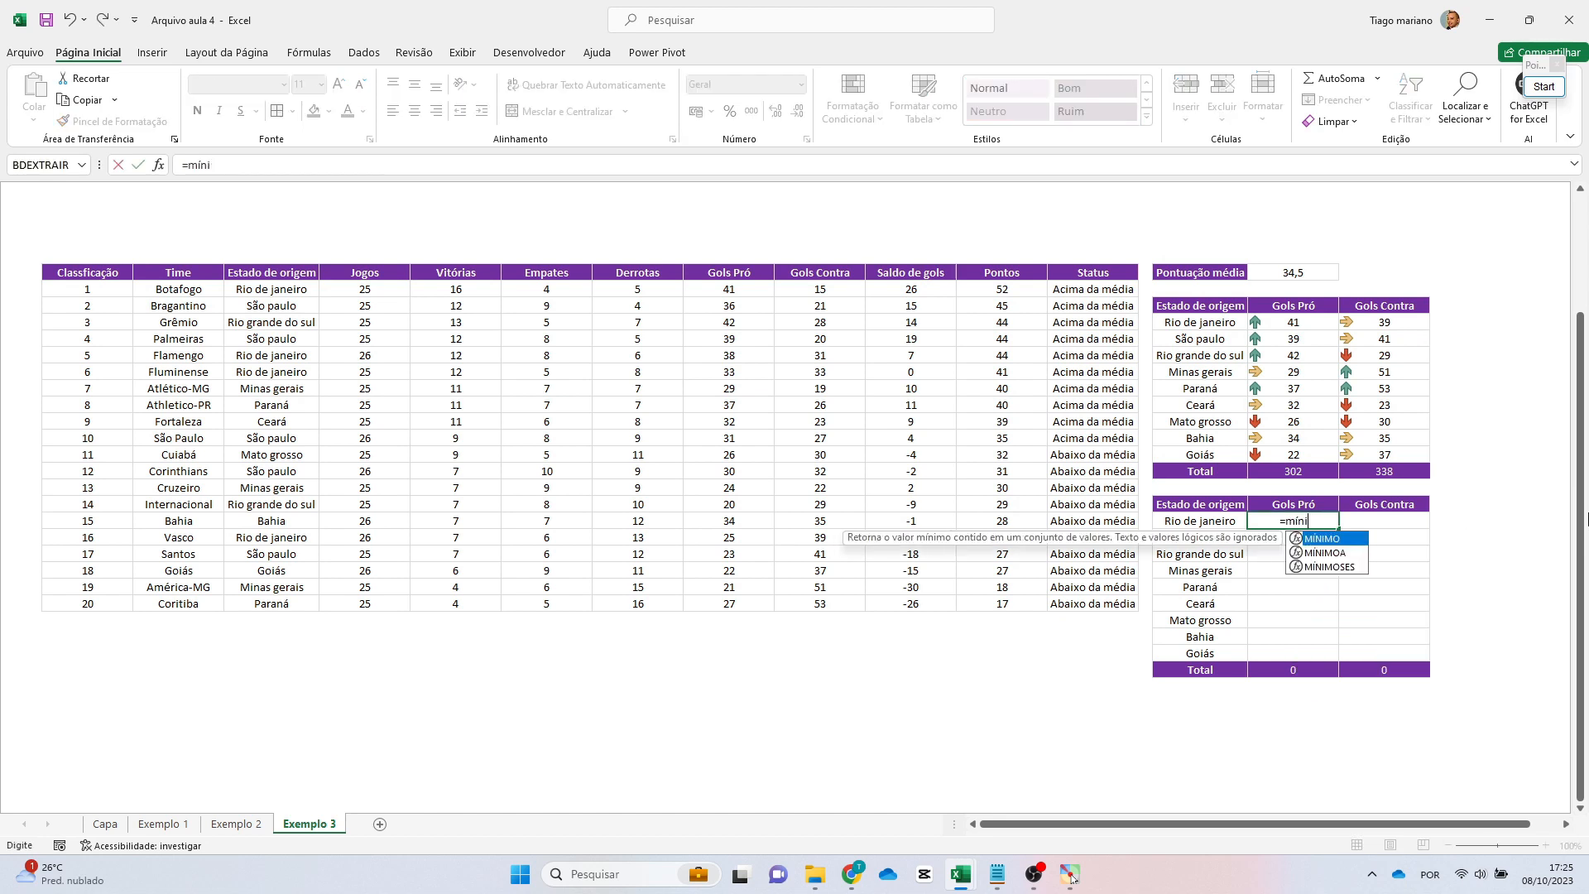
key(Down)
key(Down)
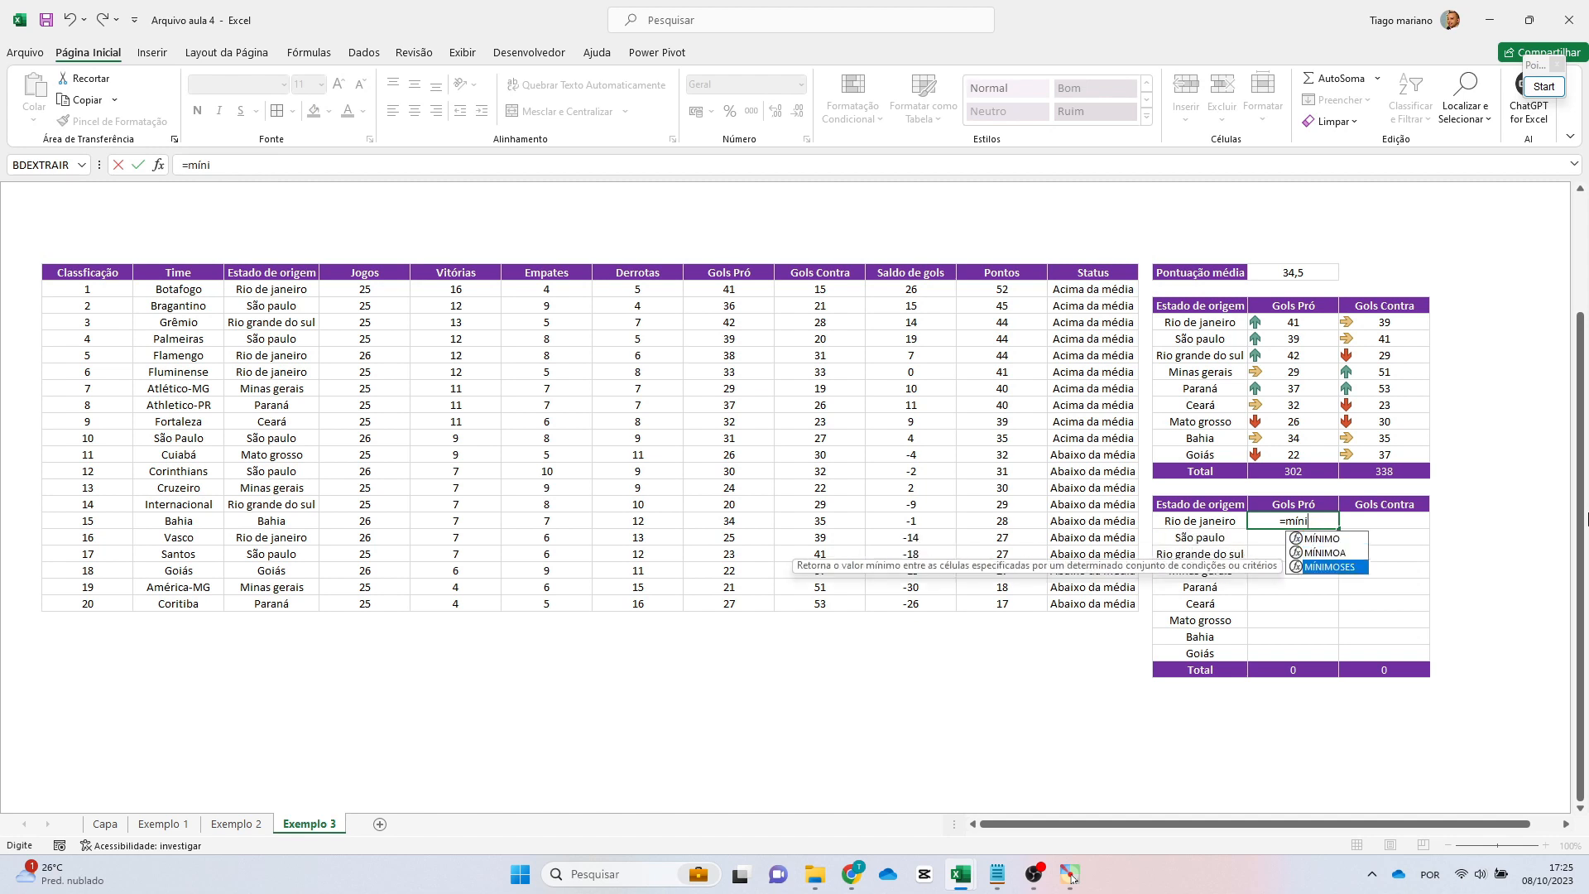
key(Tab)
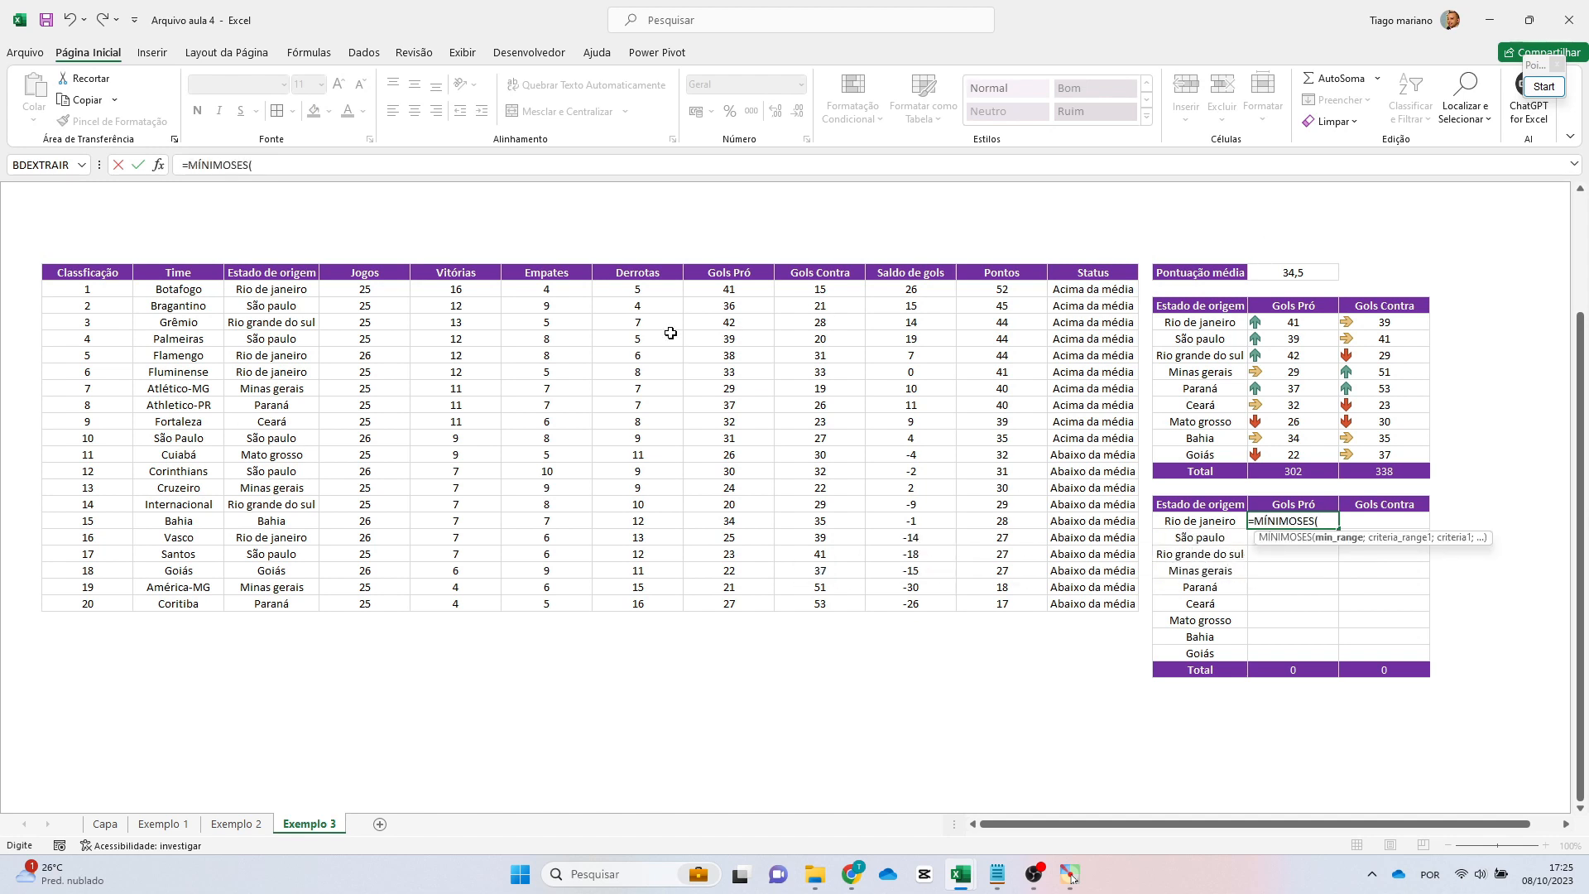
Complete the MÍNIMOSES formula with min range $J$16:$J$35, criteria range $E$16:$E$35 and criterion P30.
click(742, 292)
drag(742, 293, 744, 604)
key(F4)
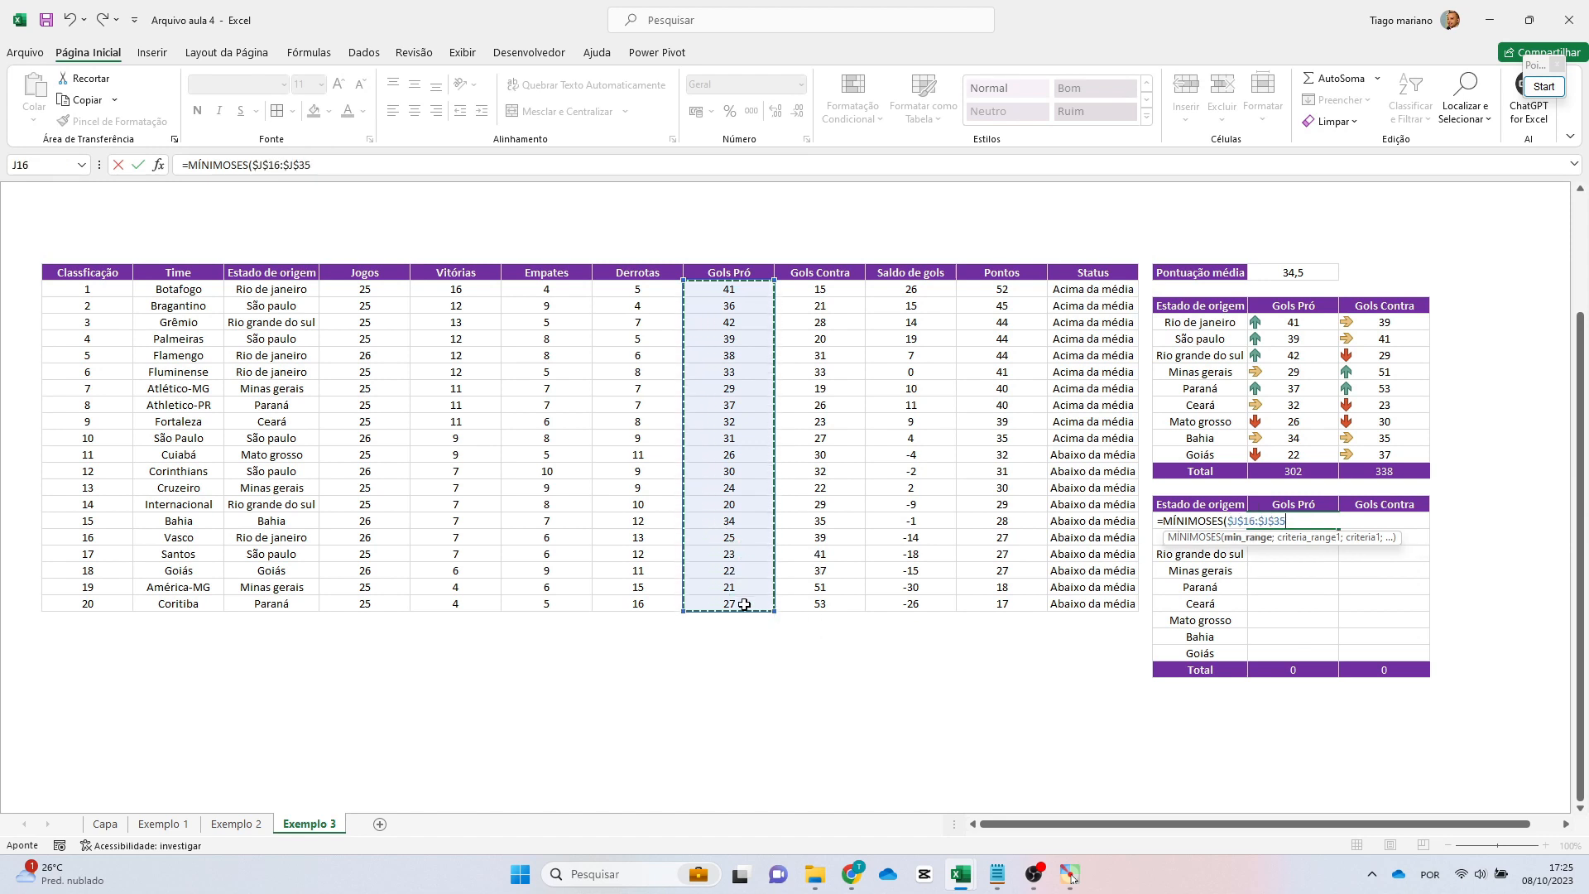
text(;)
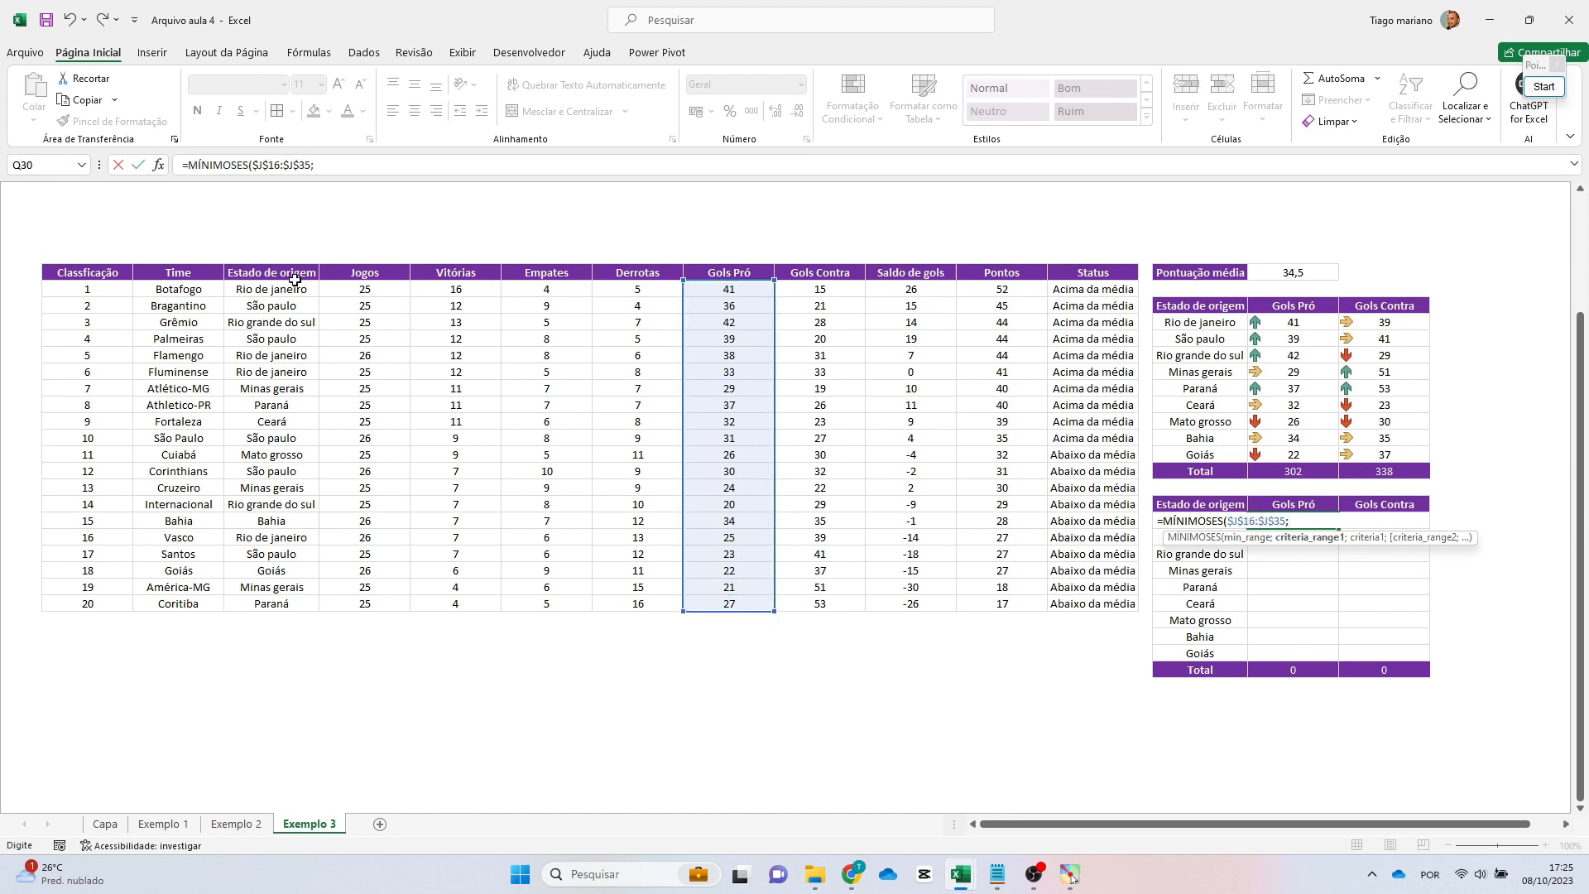
drag(290, 288, 269, 602)
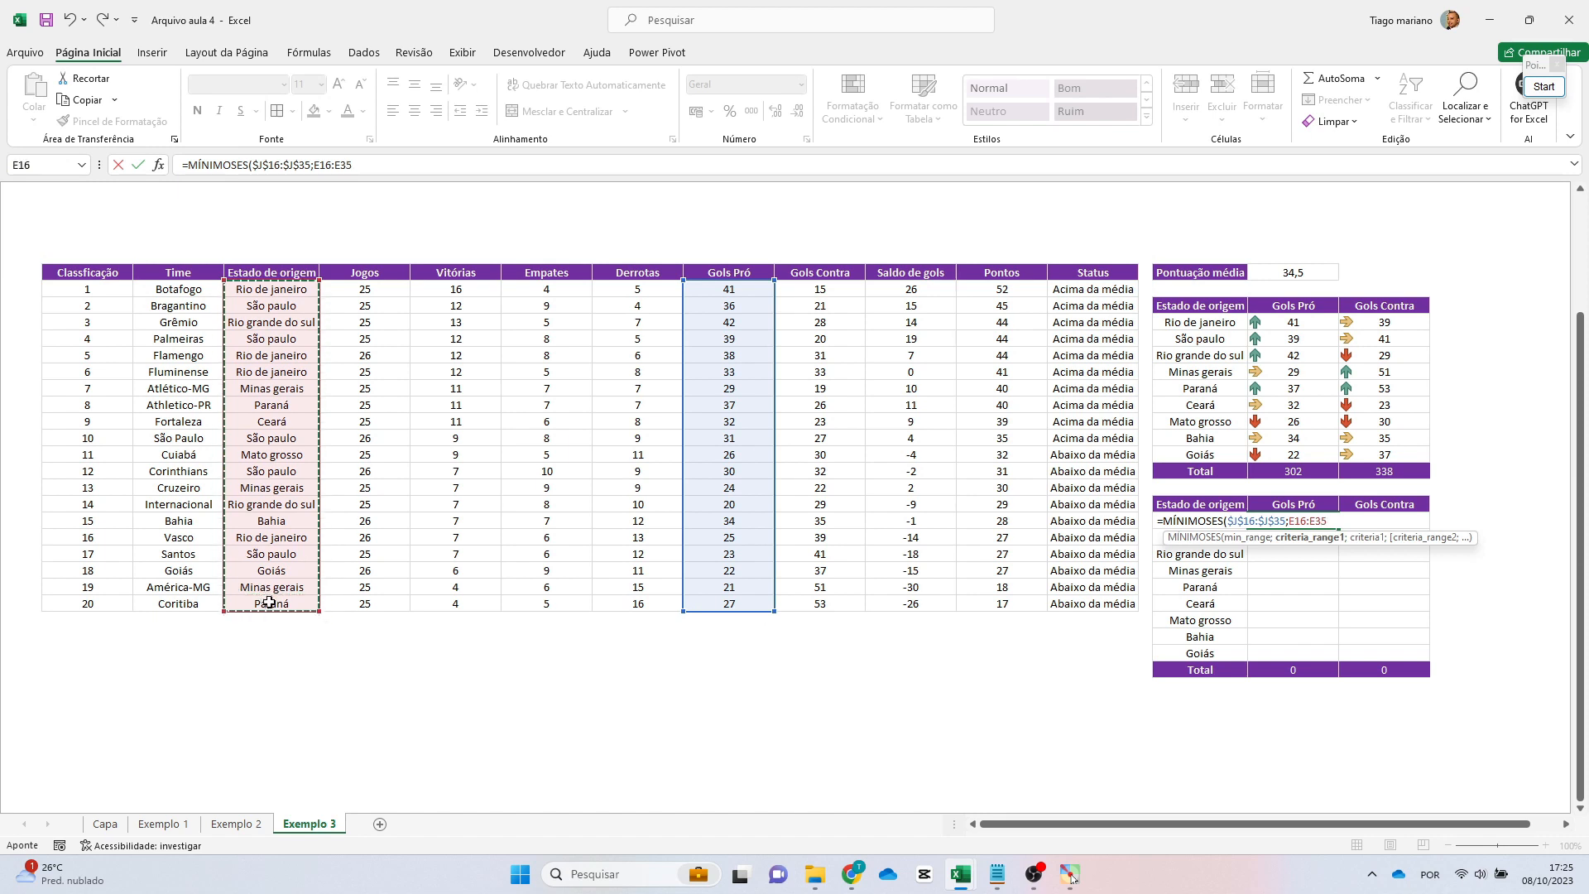
key(F4)
text(;)
key(Left)
key(Return)
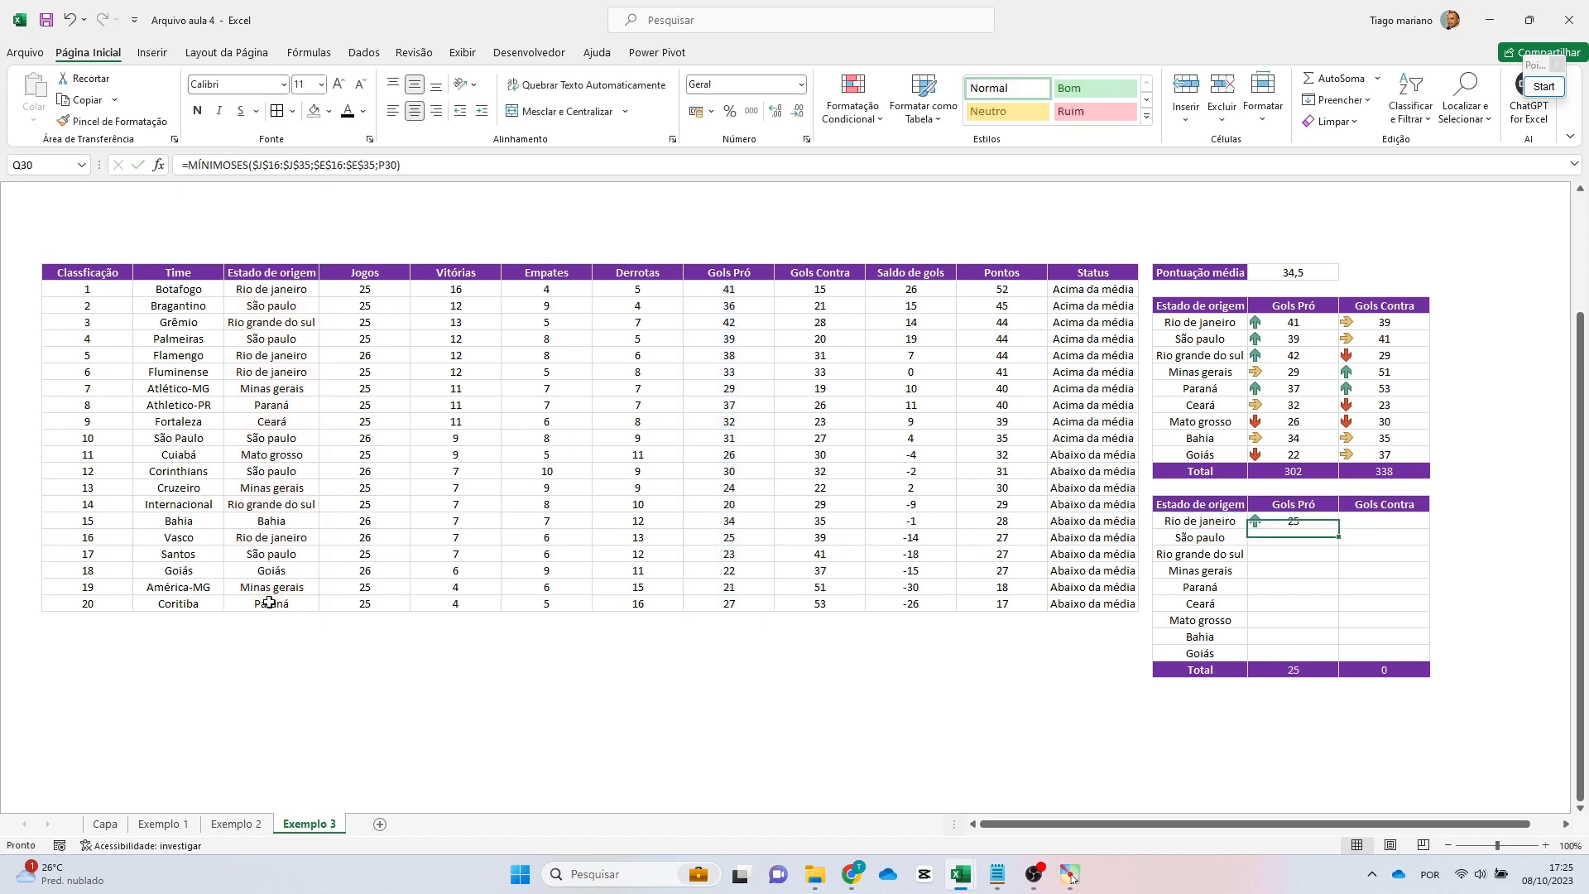
Copy Rio de janeiro's MÍNIMOSES formula down the Gols Pró column of the lower state table through Goiás.
key(Up)
key(ctrl+c)
key(Left)
key(ctrl+Down)
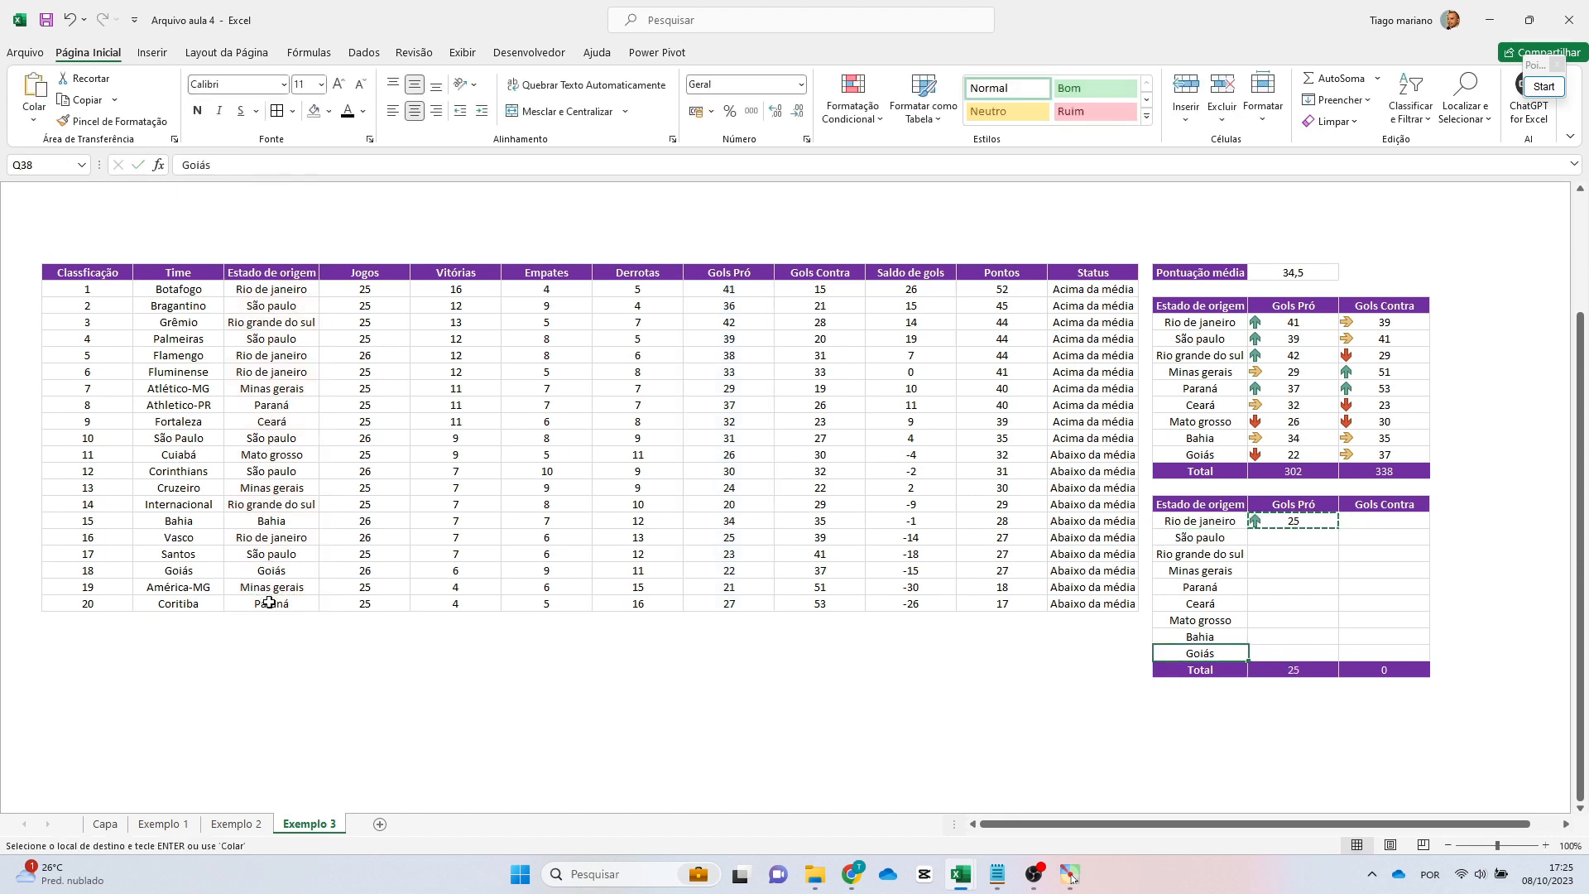
key(Right)
key(shift+Up)
key(shift+Up)
key(shift+Up)
key(shift+Up)
key(shift+Up)
key(shift+Up)
key(shift+Up)
key(shift+Up)
key(ctrl+v)
key(Escape)
key(Down)
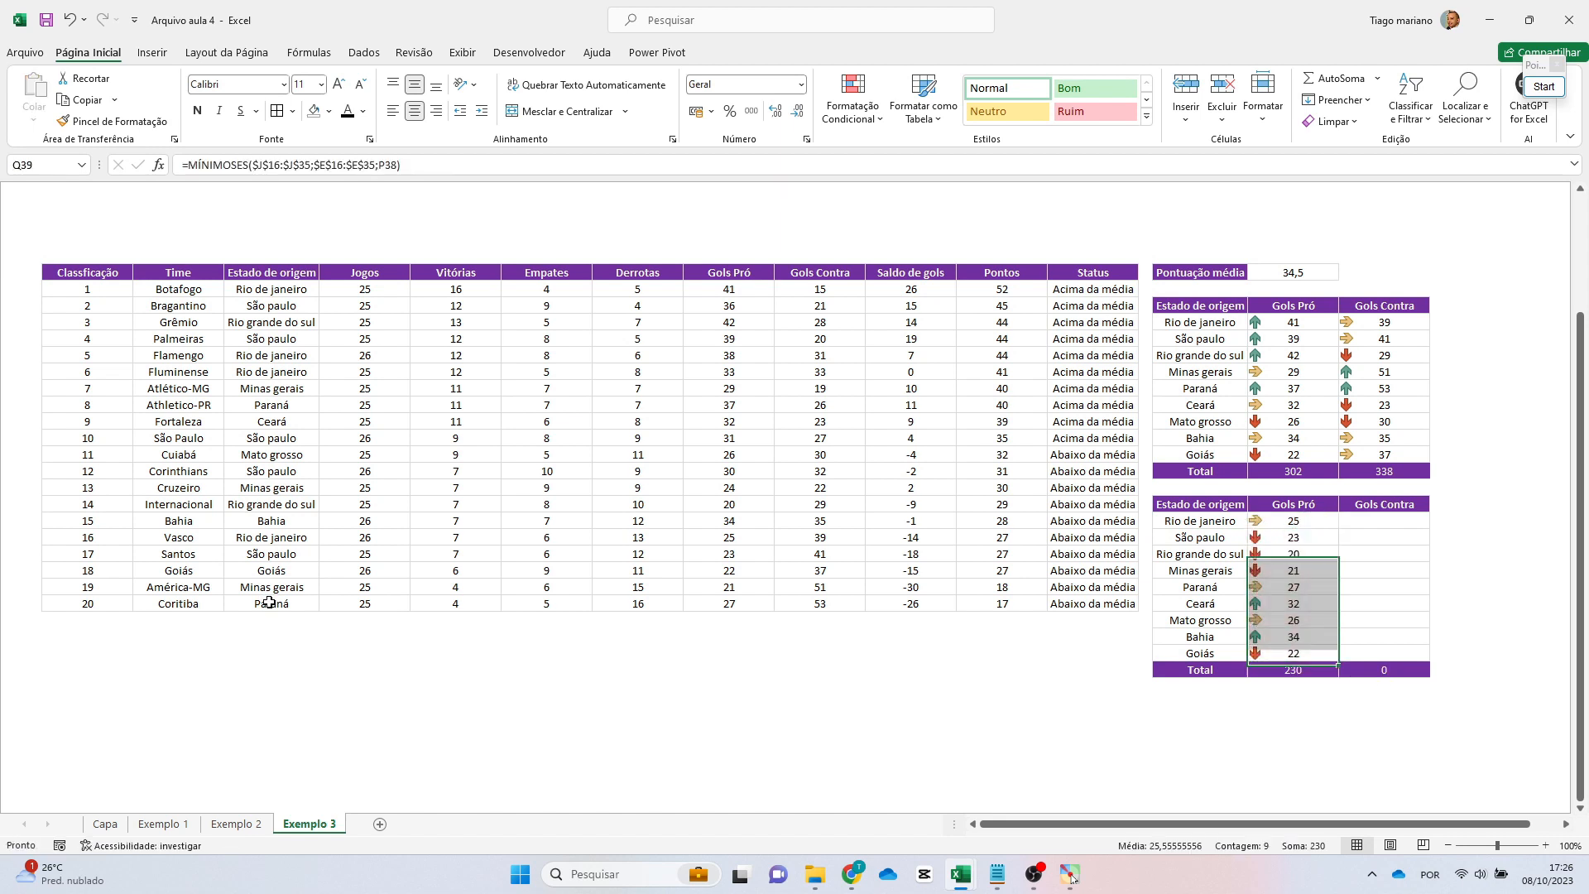
key(Up)
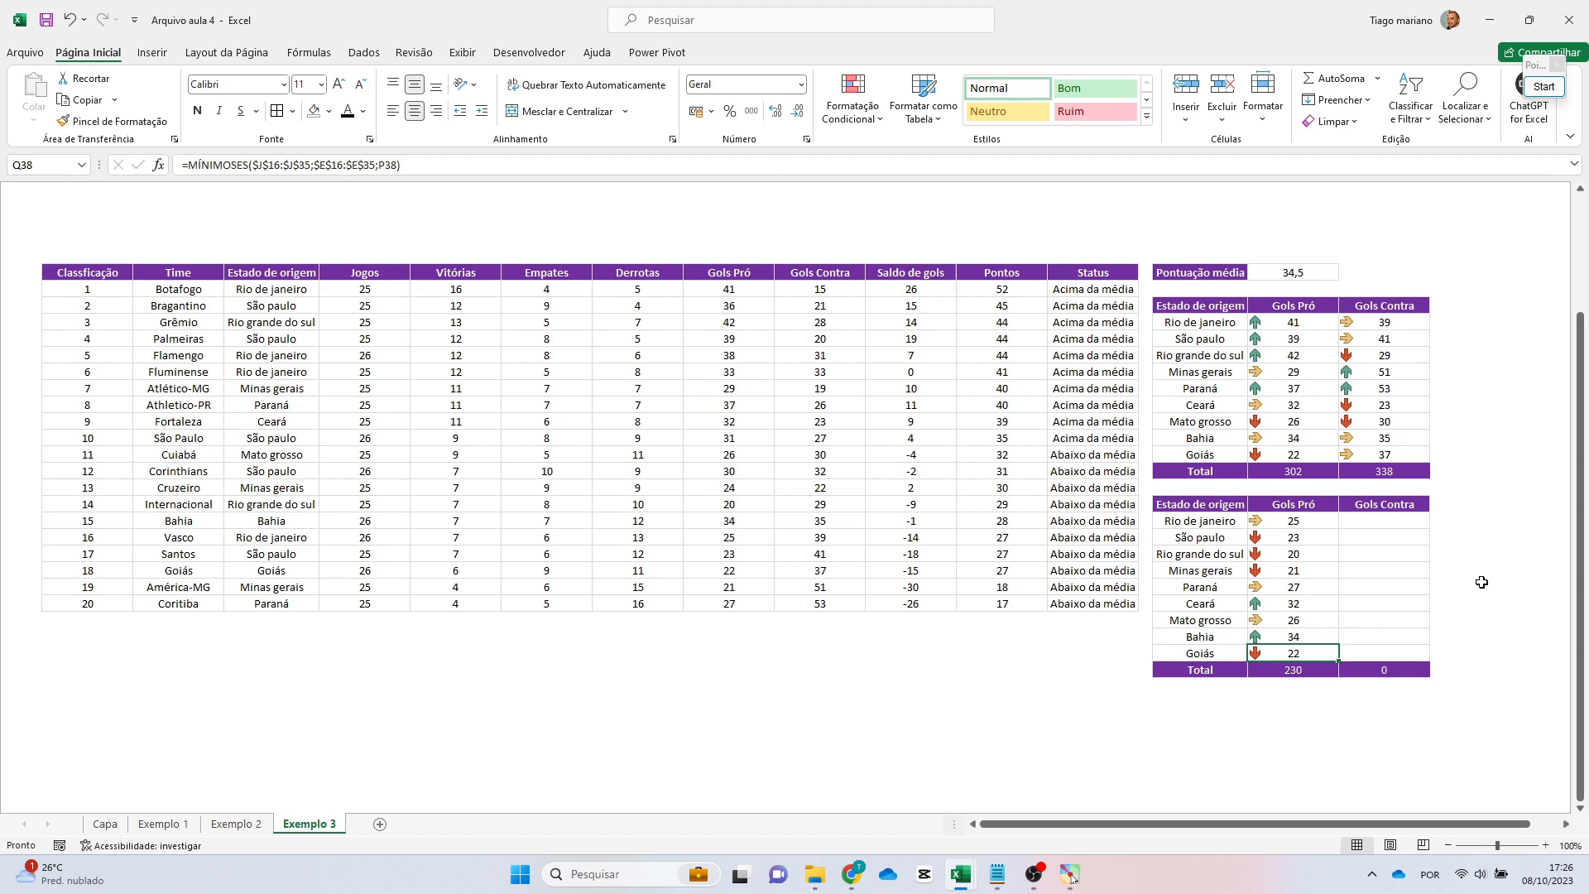
click(1189, 555)
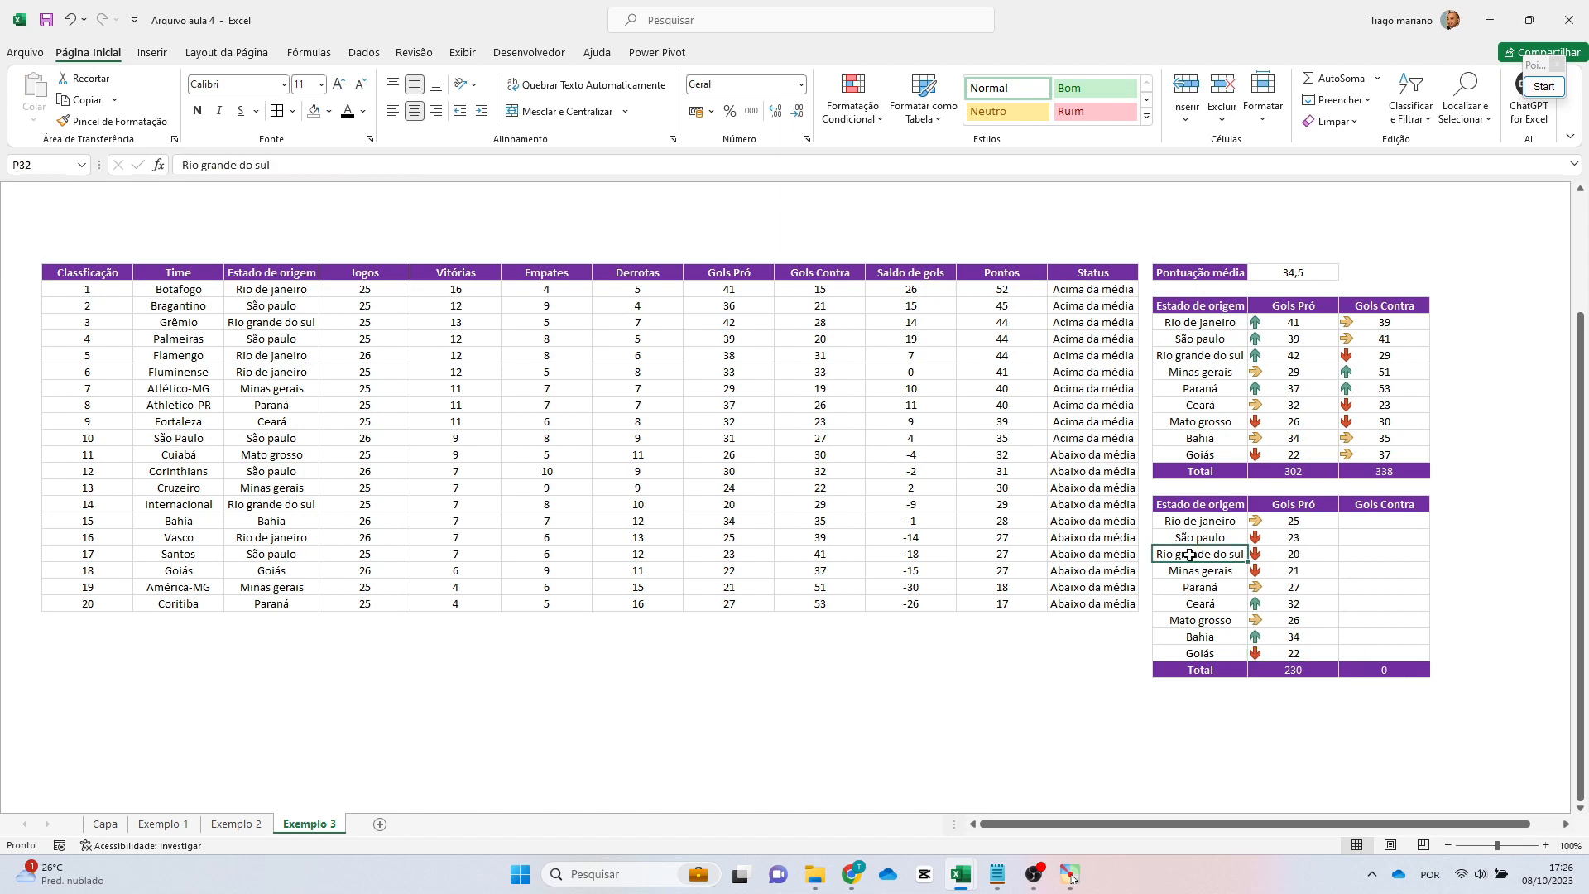
drag(1204, 556, 1297, 549)
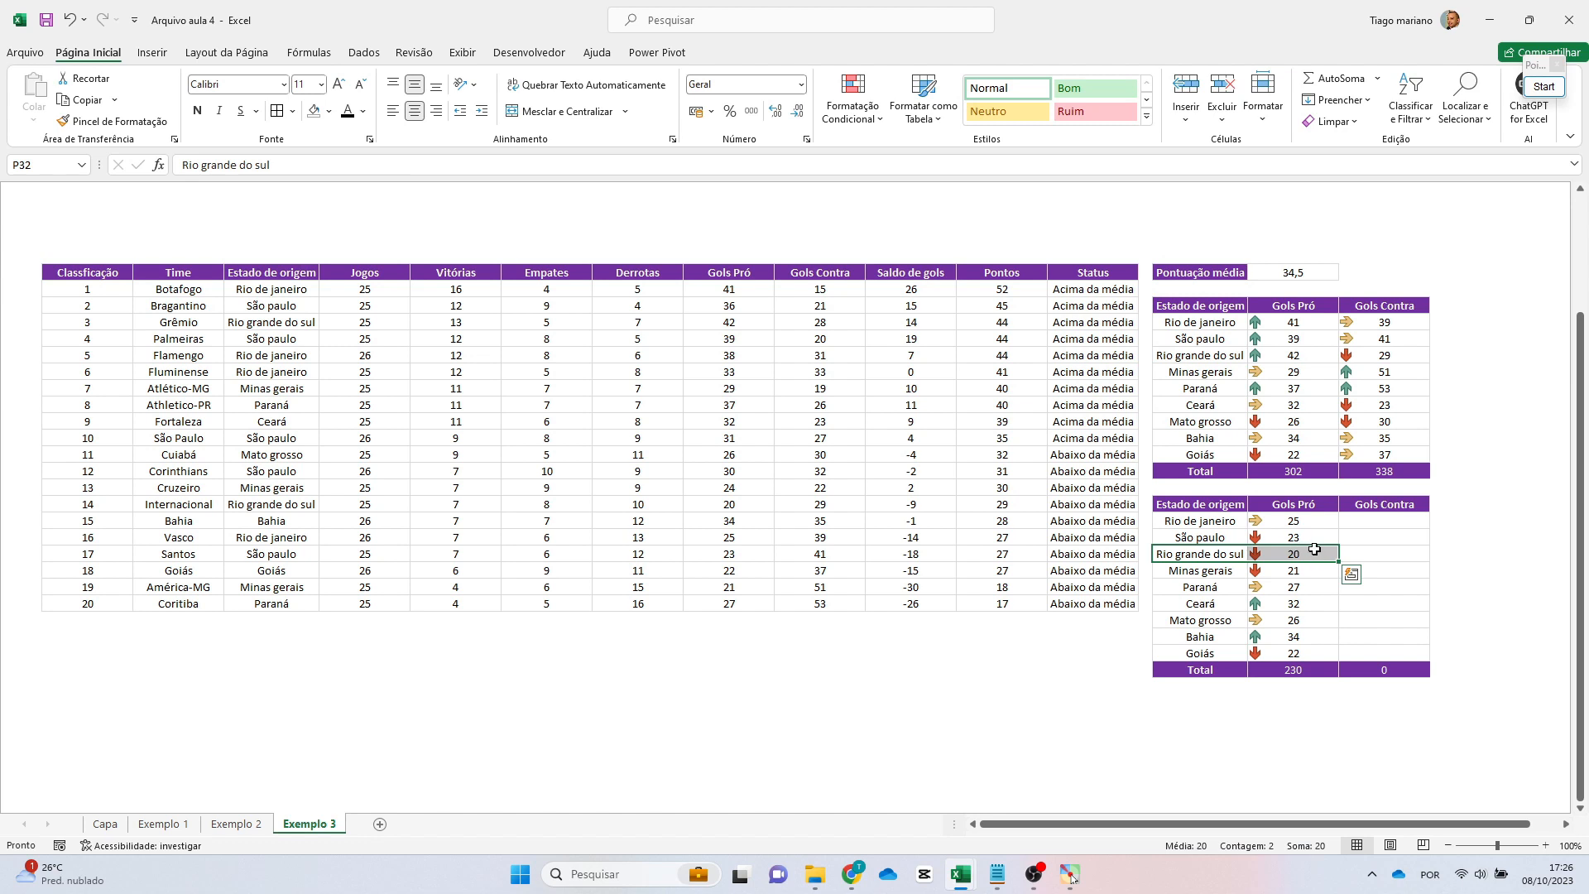
drag(1204, 570, 1292, 571)
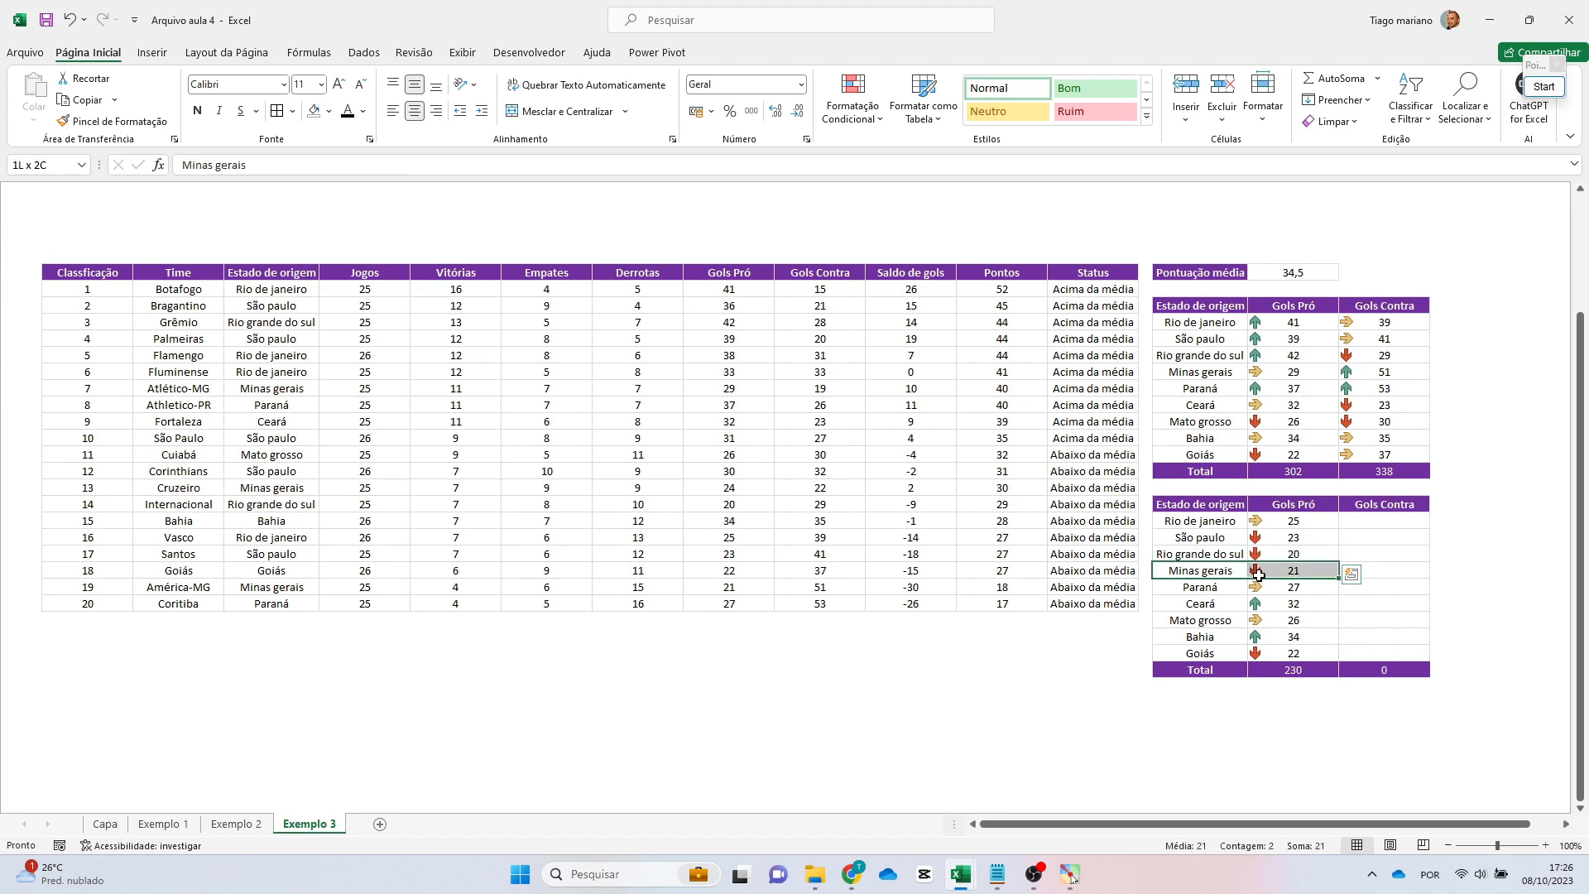
Begin a MÍNIMOSES formula in Rio de janeiro's Gols Contra cell of the lower state table.
drag(1200, 653, 1272, 647)
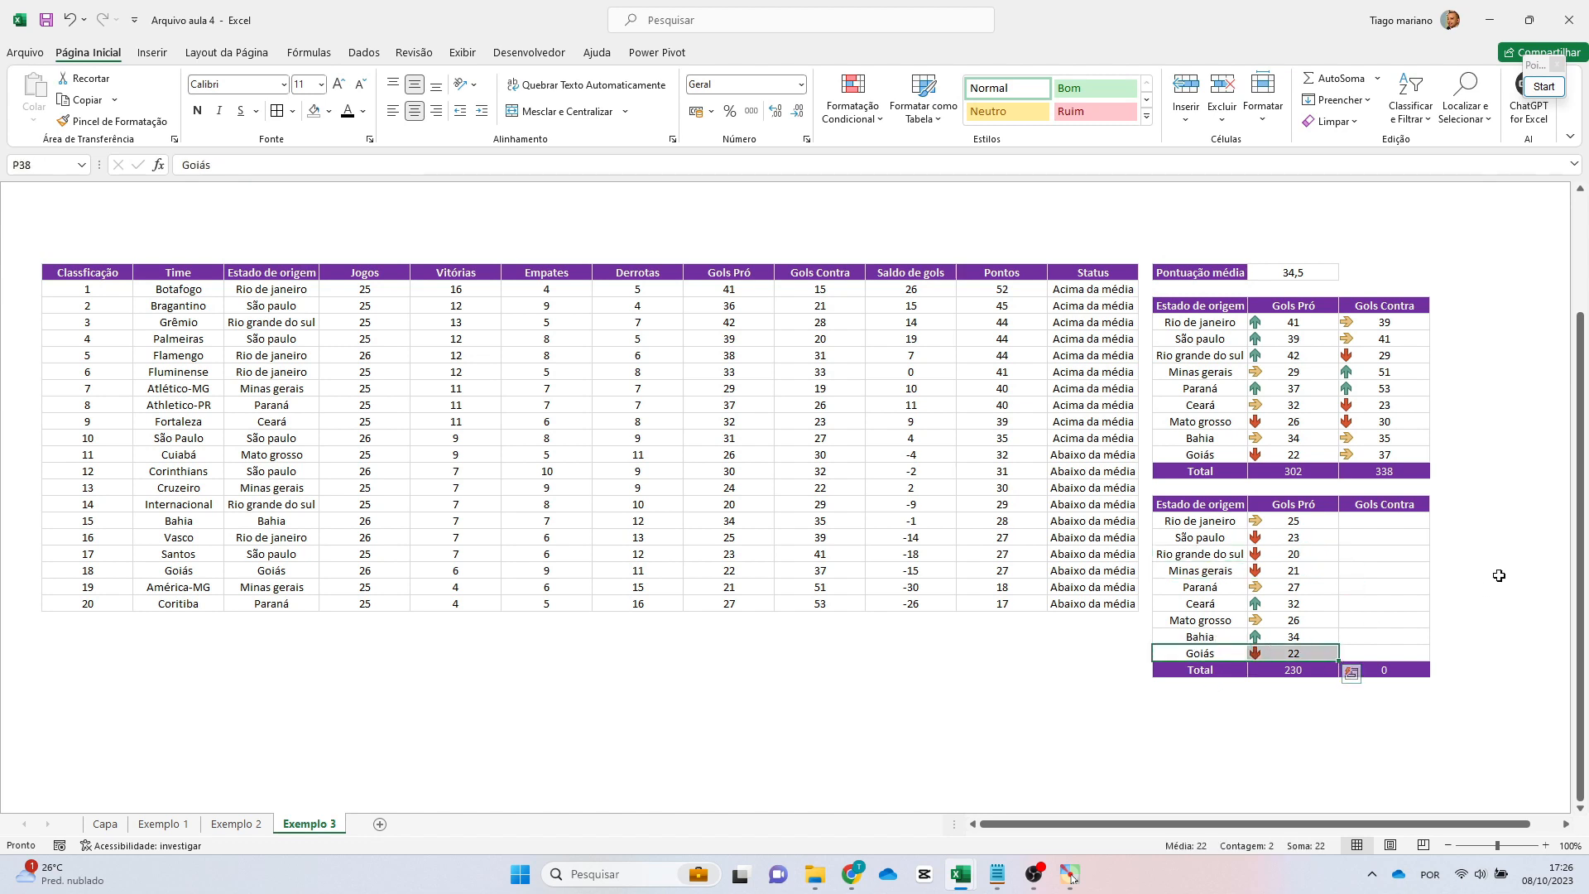
click(1383, 520)
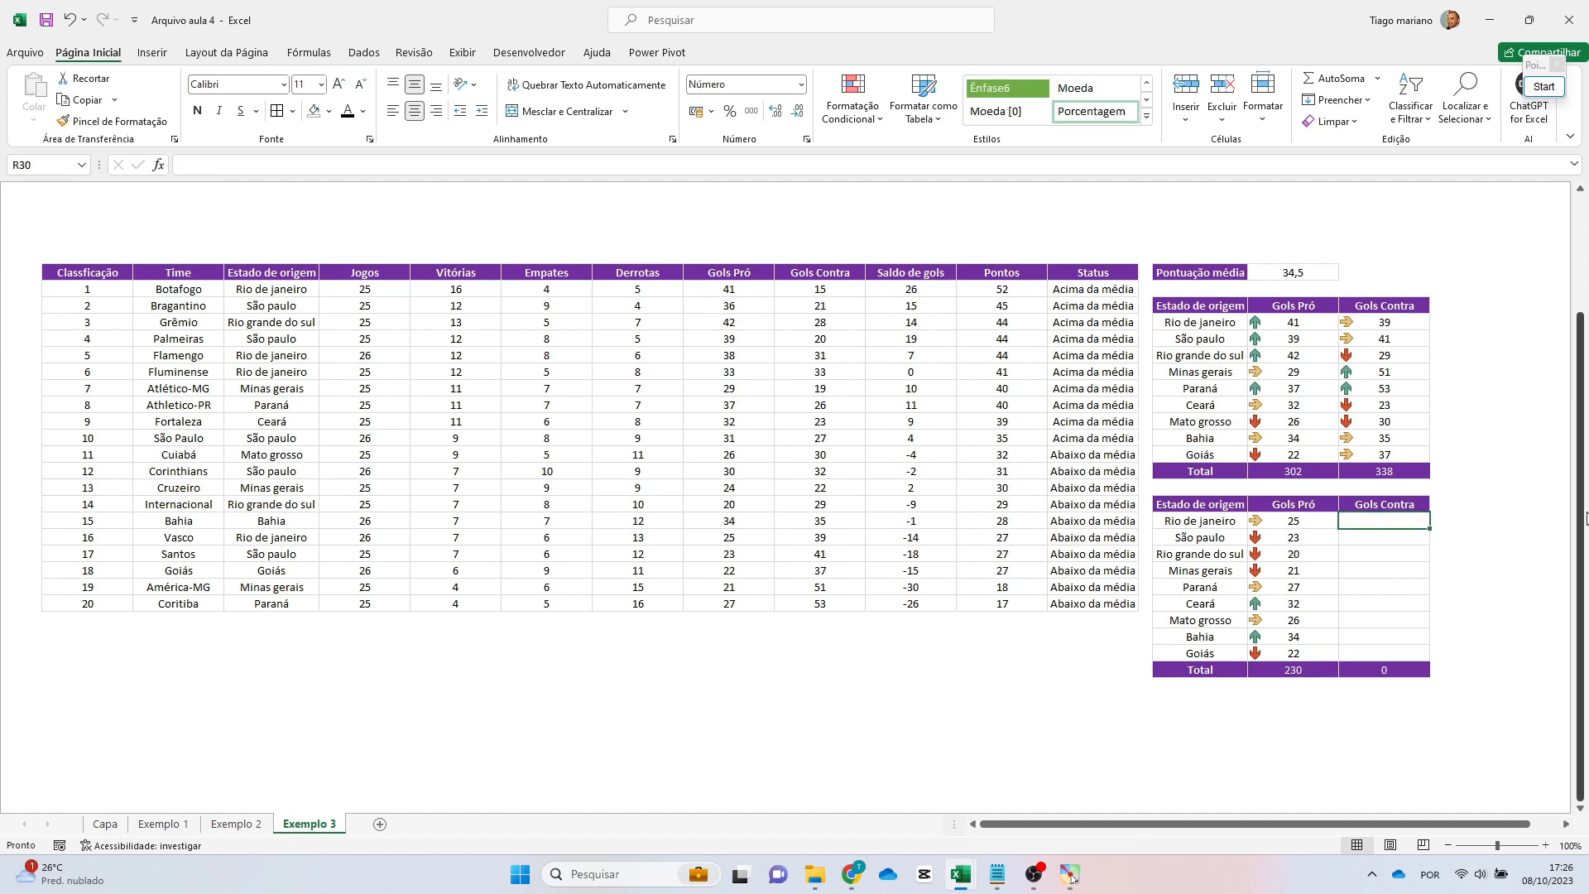
text(=mínimo)
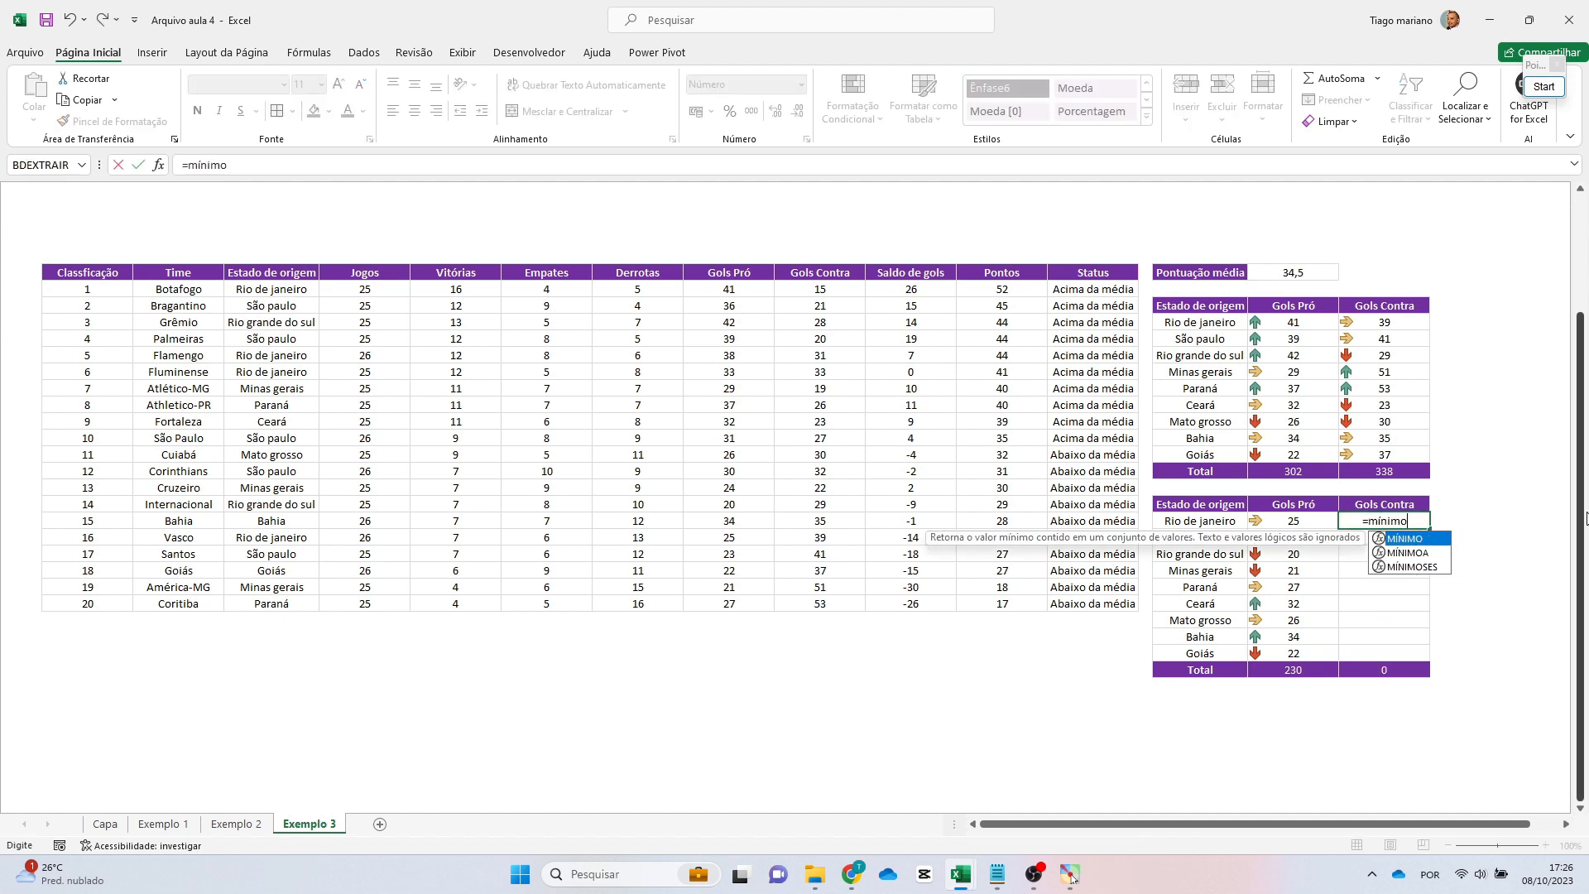
key(Down)
key(Down)
key(Tab)
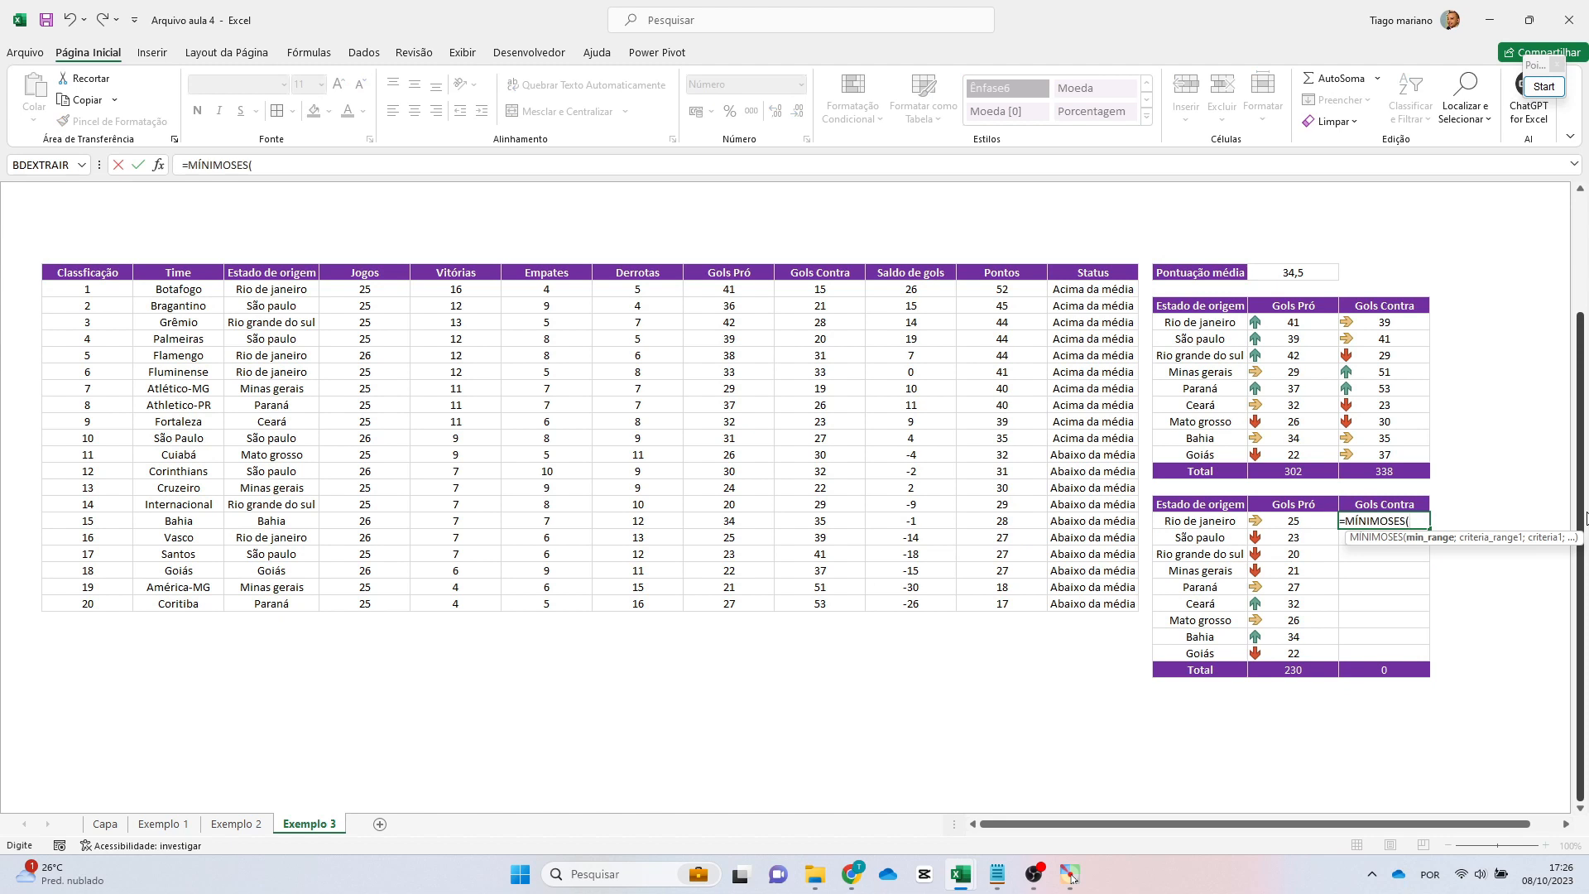
Complete the Gols Contra MÍNIMOSES formula with min range $K$16:$K$35, criteria range $E$16:$E$35 and criterion P30.
drag(850, 291, 842, 606)
key(F4)
text(;)
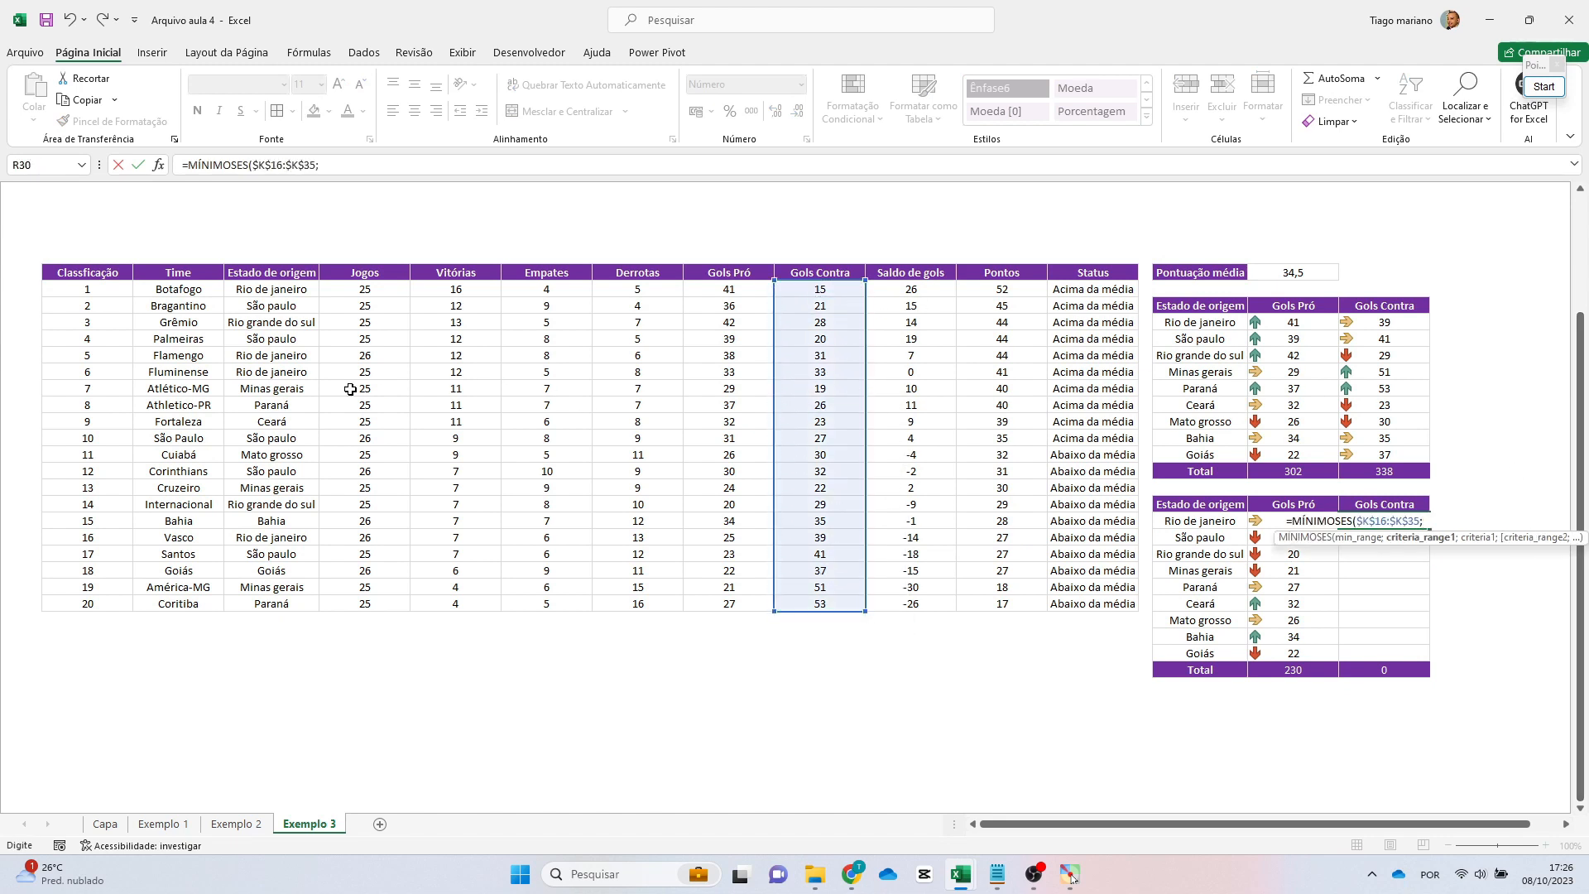
drag(259, 288, 272, 602)
key(F4)
text(;P30)
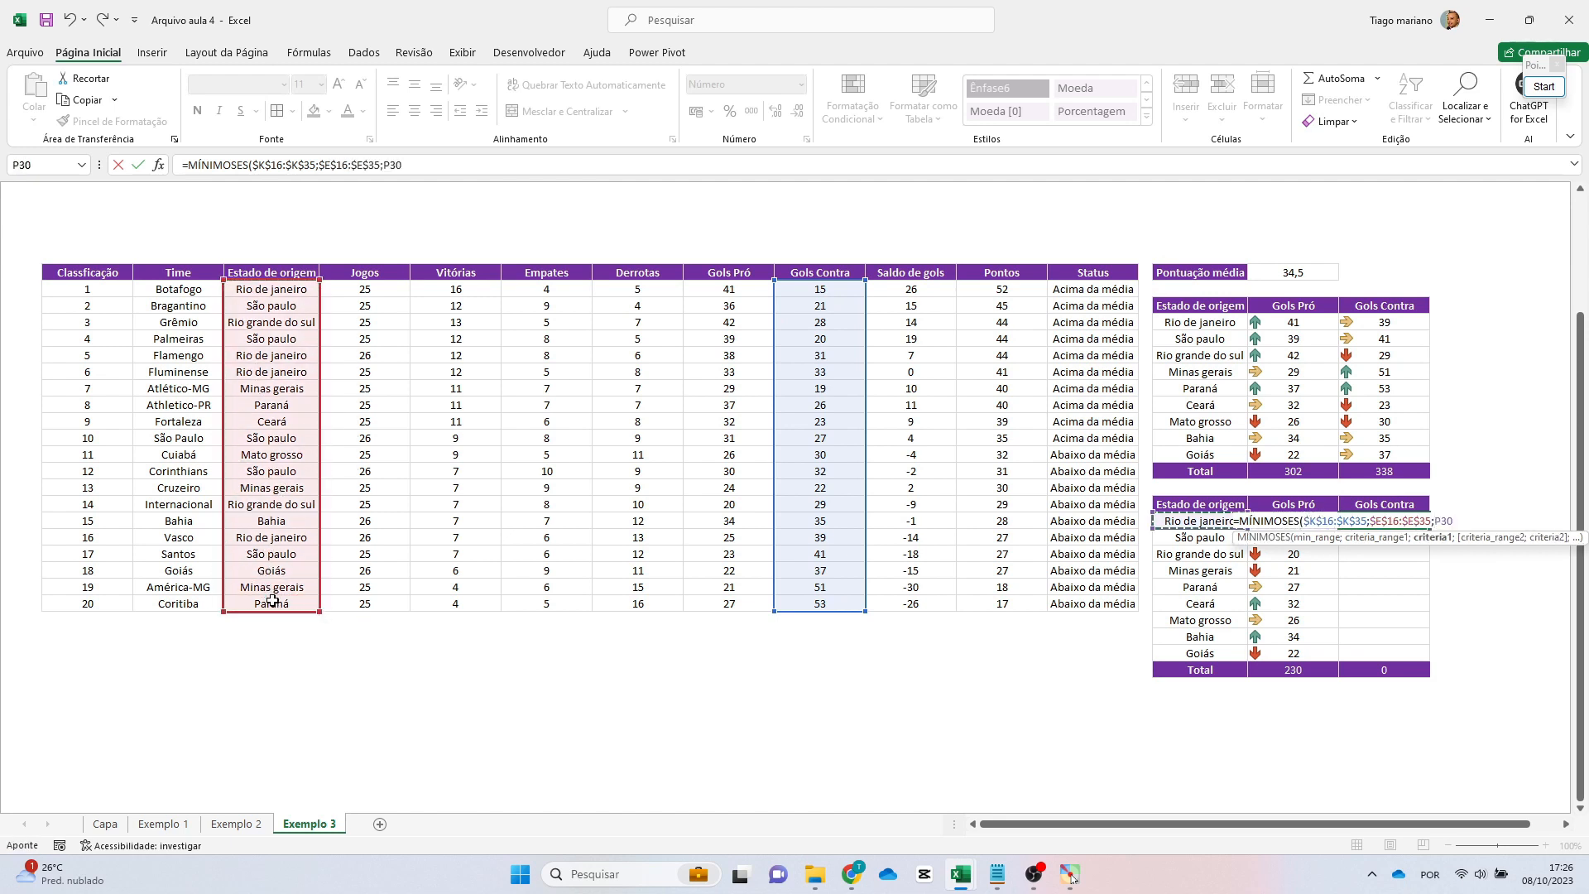
key(Return)
Copy Rio de janeiro's MÍNIMOSES formula down the Gols Contra column of the lower state table through Goiás.
key(Up)
key(ctrl+c)
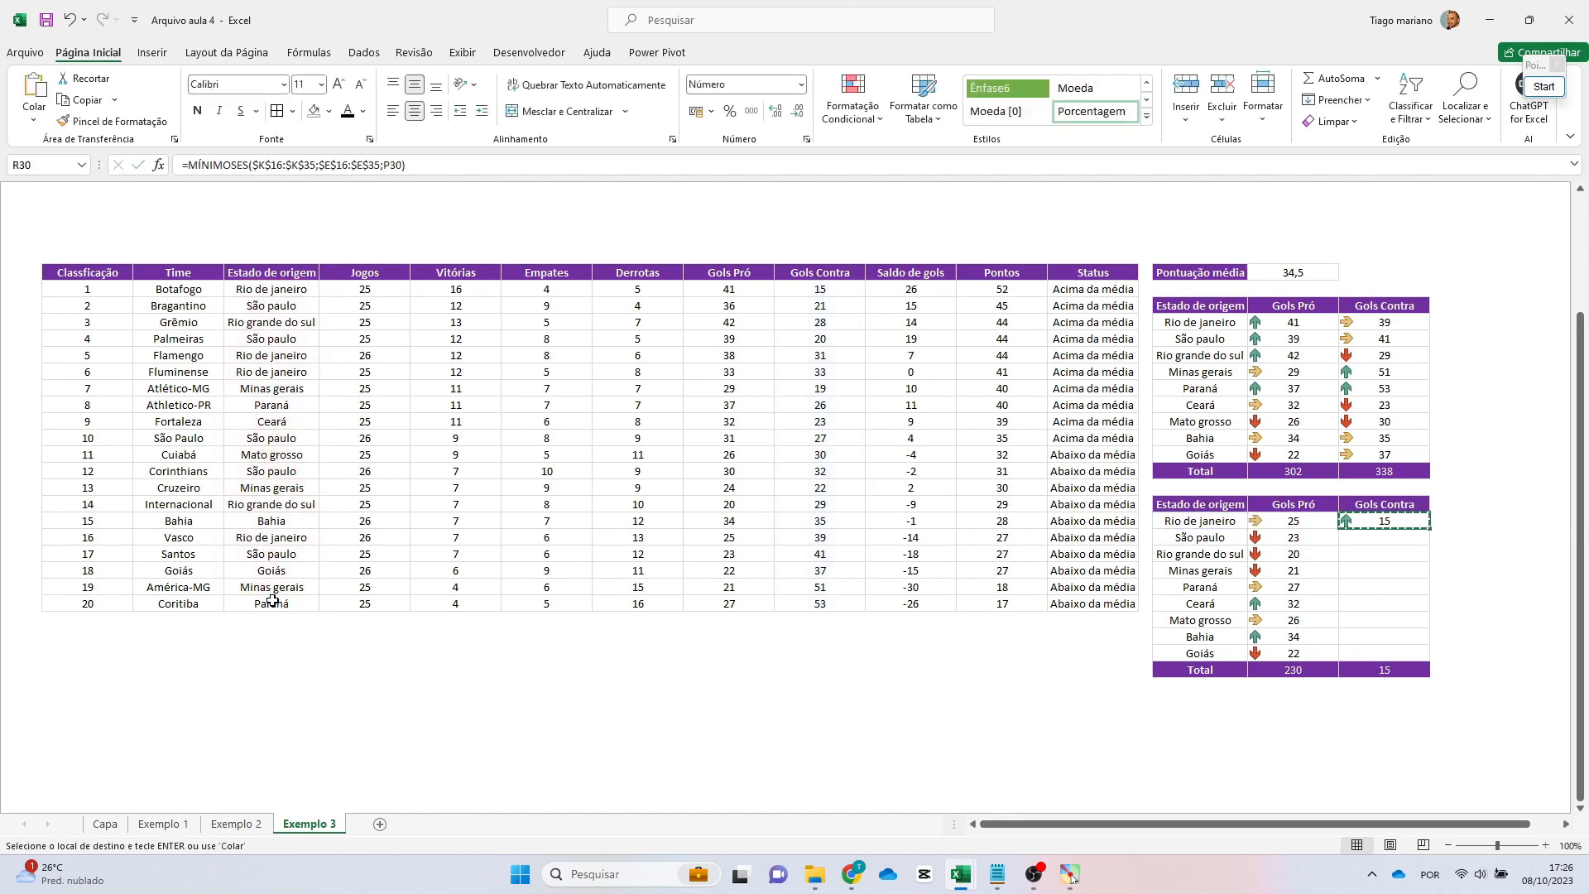
key(Down)
key(Down)
key(Down)
key(Down)
key(Down)
key(Down)
key(Down)
key(Down)
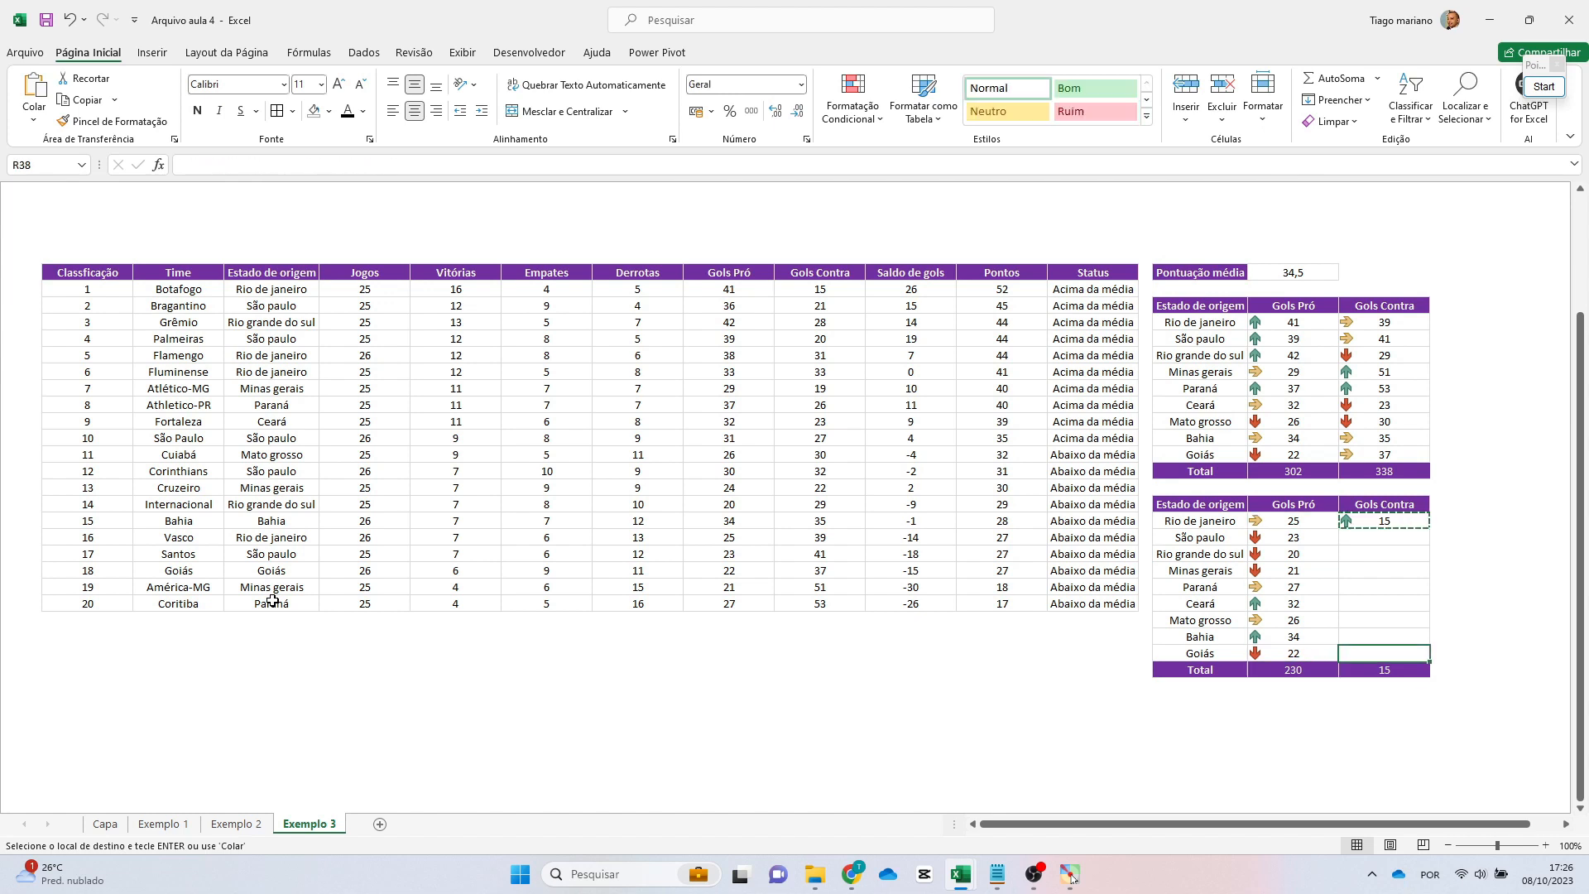
key(ctrl+shift+Up)
key(ctrl+v)
key(Down)
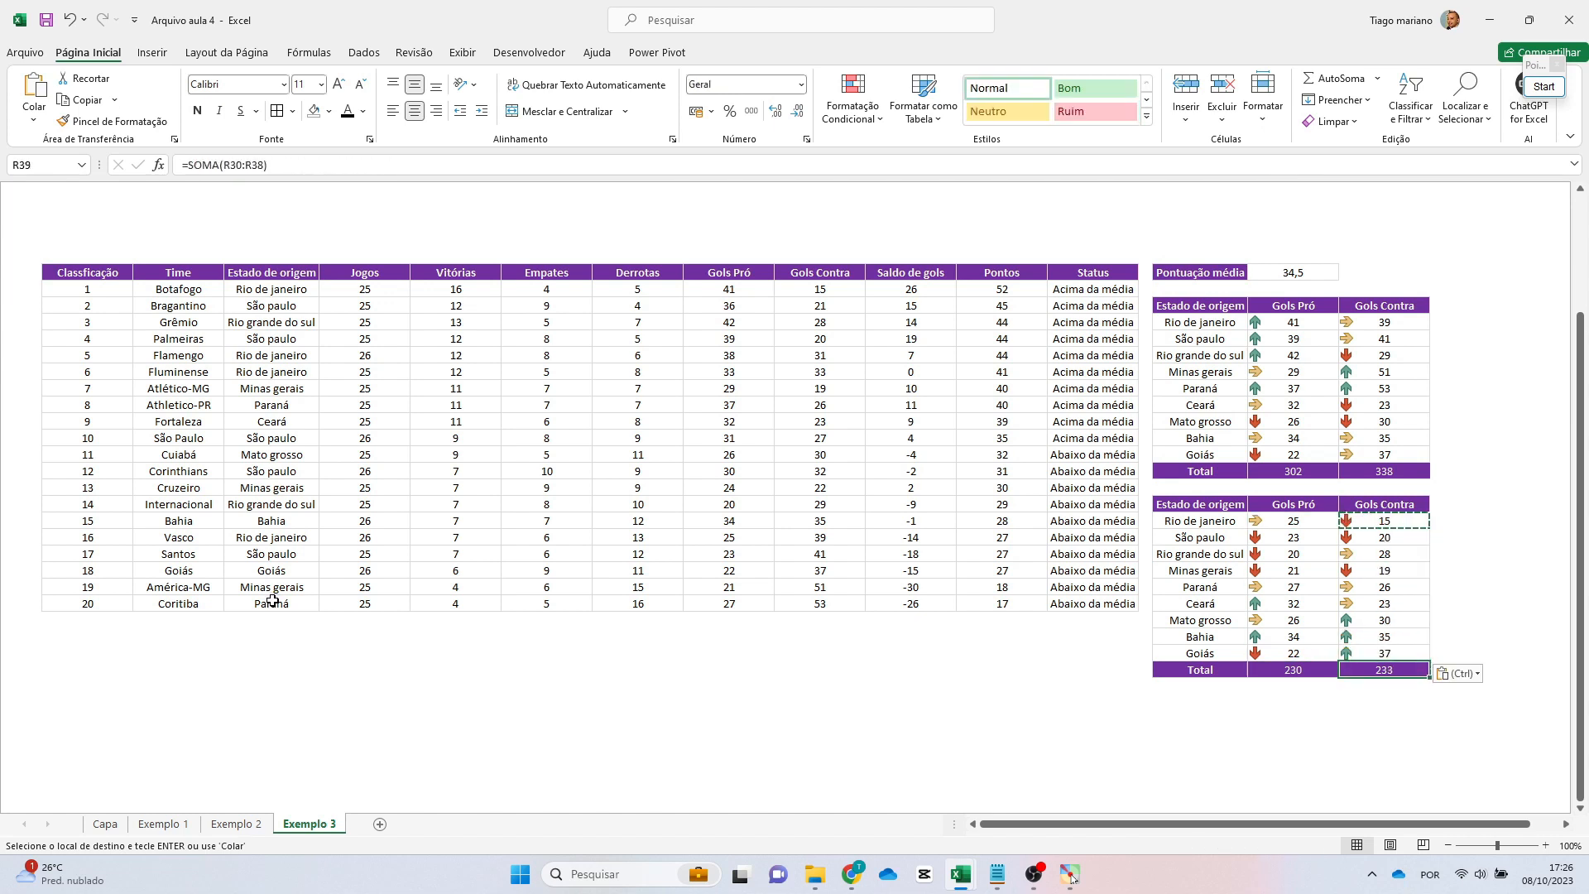
key(Up)
key(Escape)
Examine the copied MÍNIMOSES formulas in the Gols Contra column of the lower state table.
key(Up)
key(Up)
key(Up)
key(Up)
key(Up)
key(Up)
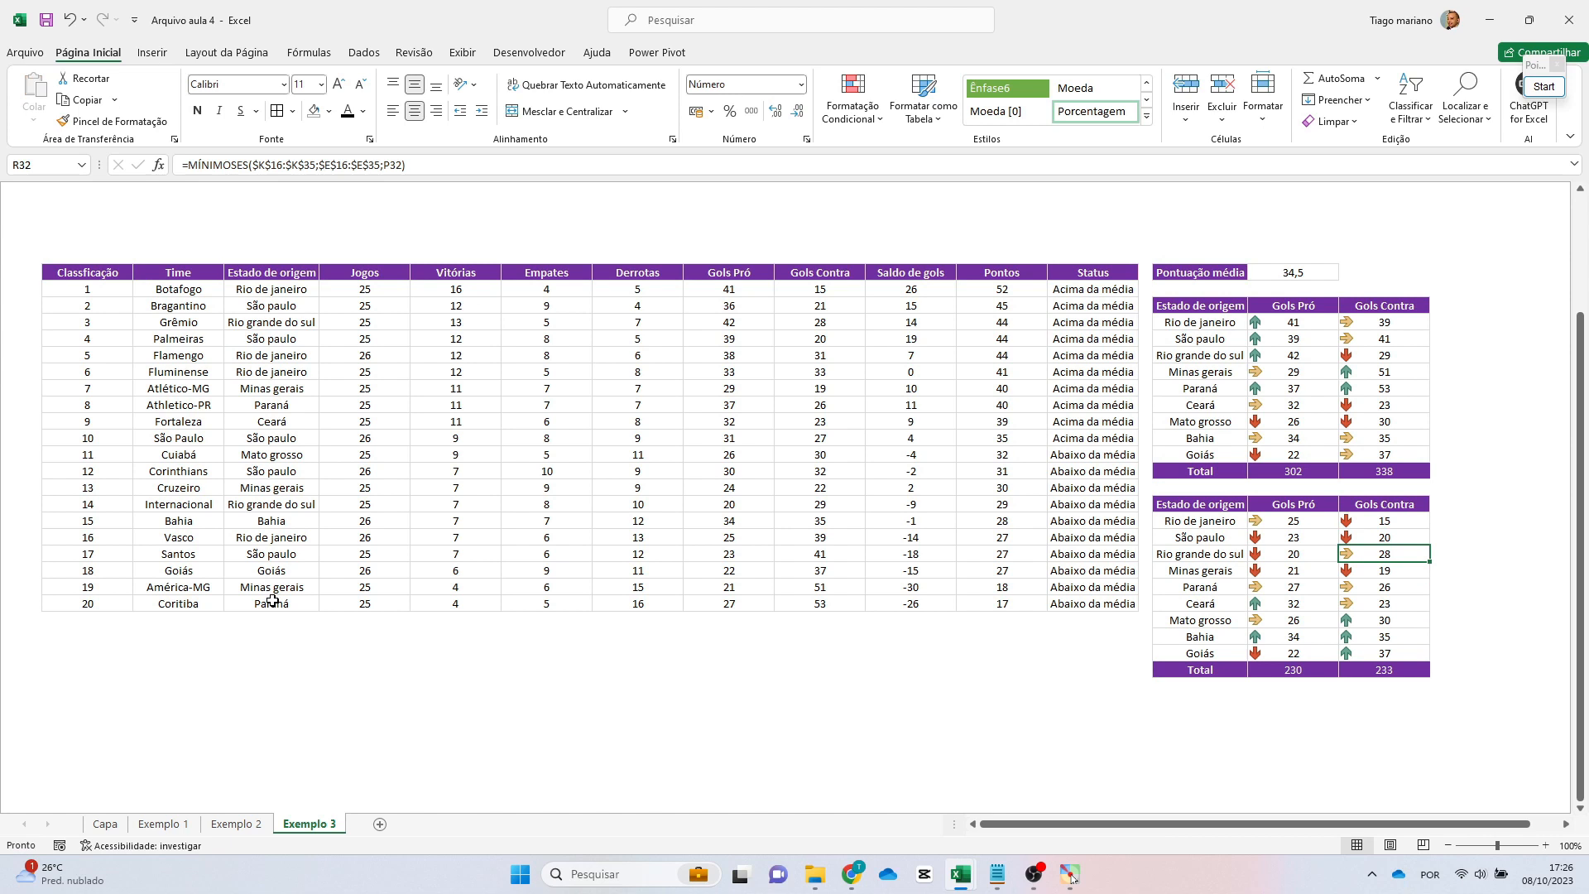
key(Down)
key(Down)
key(Down)
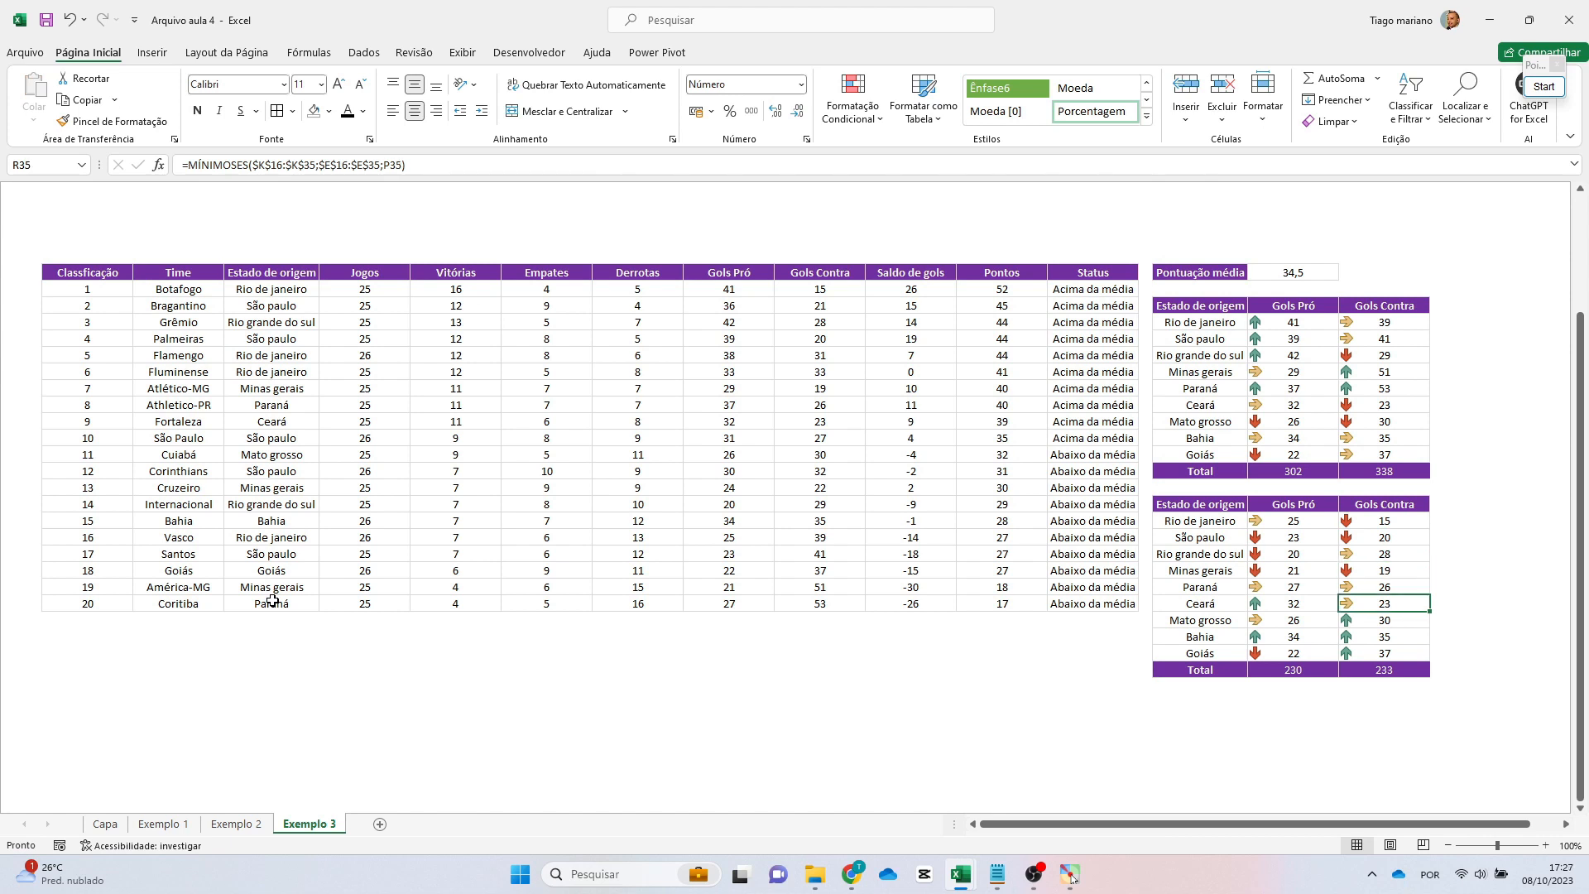